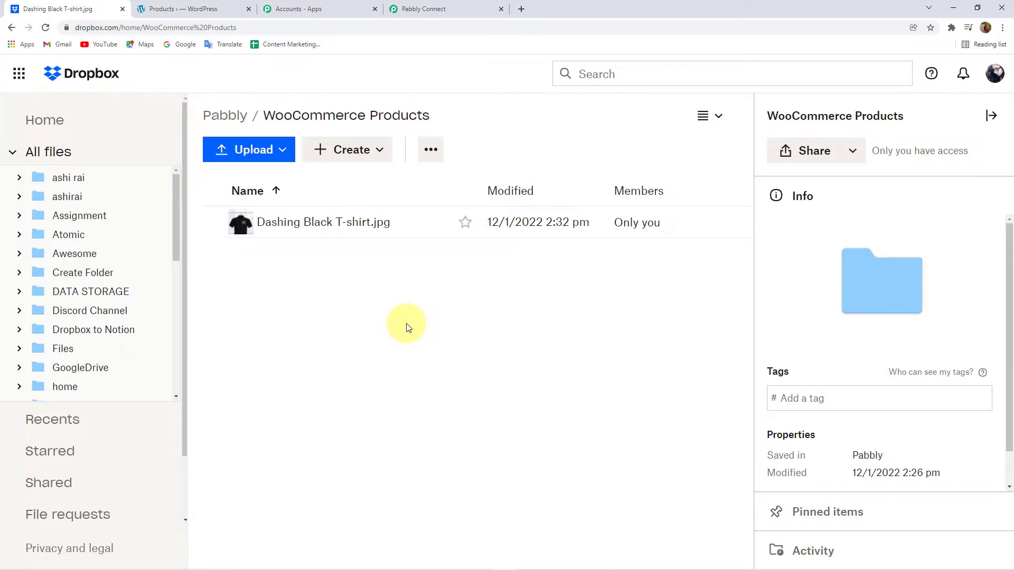
- Compare the Dashing Black T-shirt image in the Dropbox folder with its entry in the WordPress product list
{"action": "left_click", "coordinate": [163, 9]}
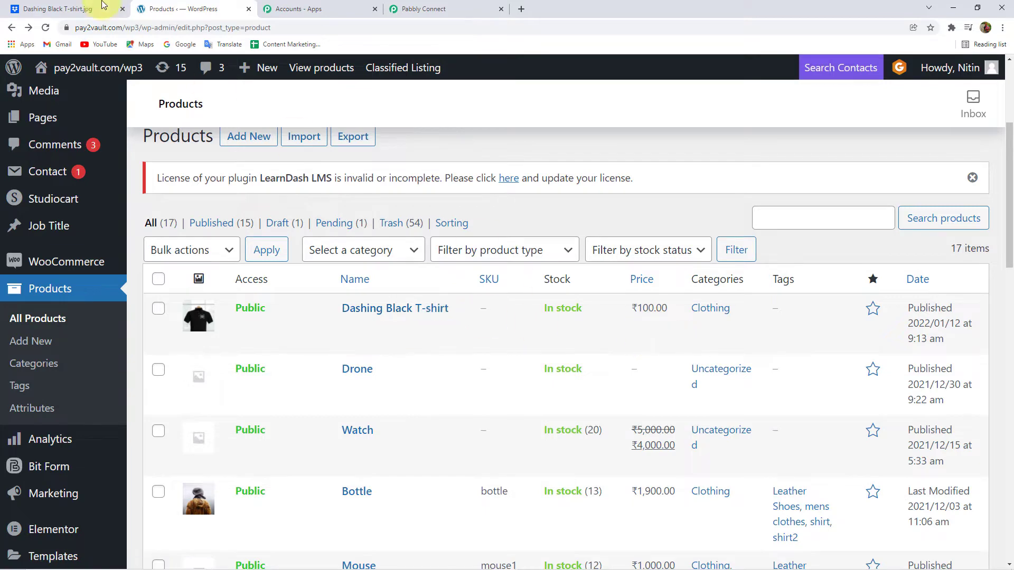
{"action": "left_click", "coordinate": [64, 9]}
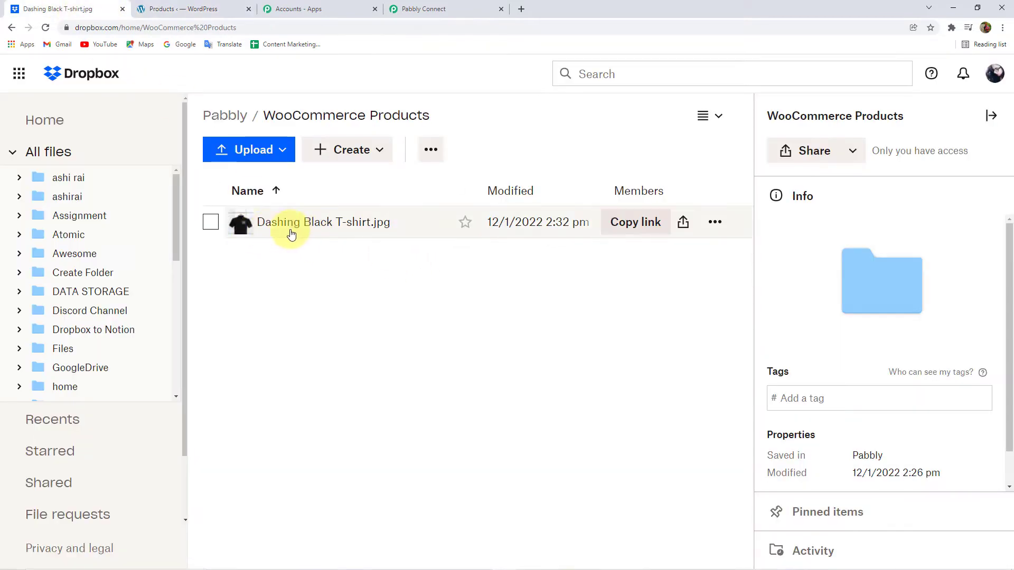
{"action": "left_click", "coordinate": [177, 9]}
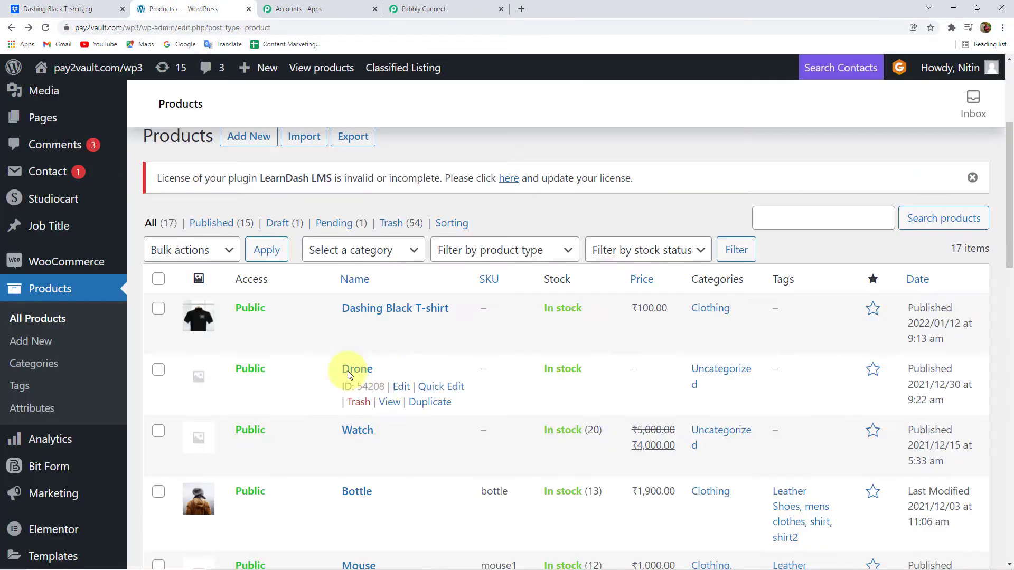
{"action": "left_click", "coordinate": [87, 9]}
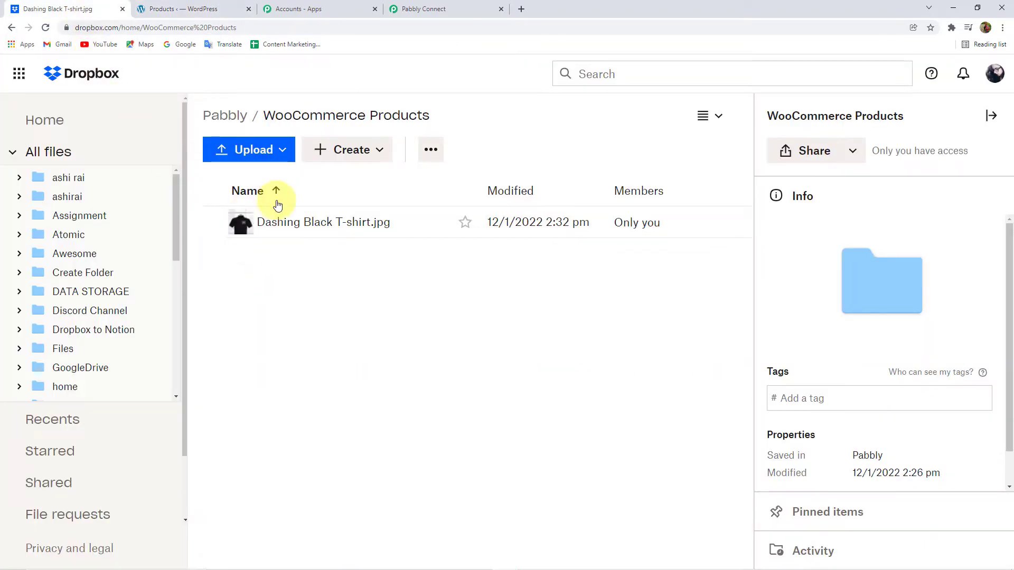
- Upload the Dashing White T-shirt image from Downloads to the WooCommerce Products folder in Dropbox
{"action": "left_click", "coordinate": [246, 149]}
{"action": "left_click", "coordinate": [251, 185]}
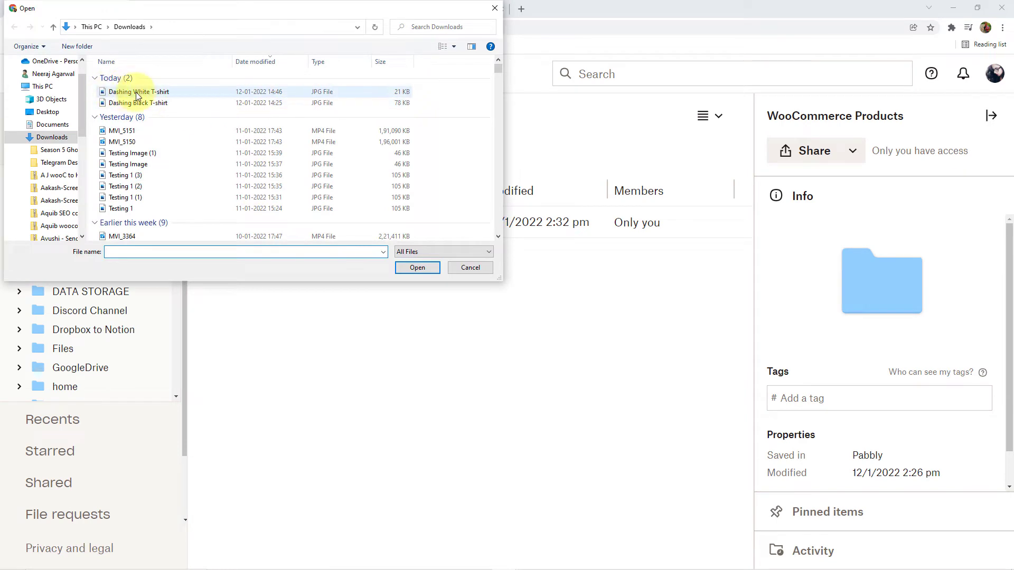
{"action": "double_click", "coordinate": [140, 92]}
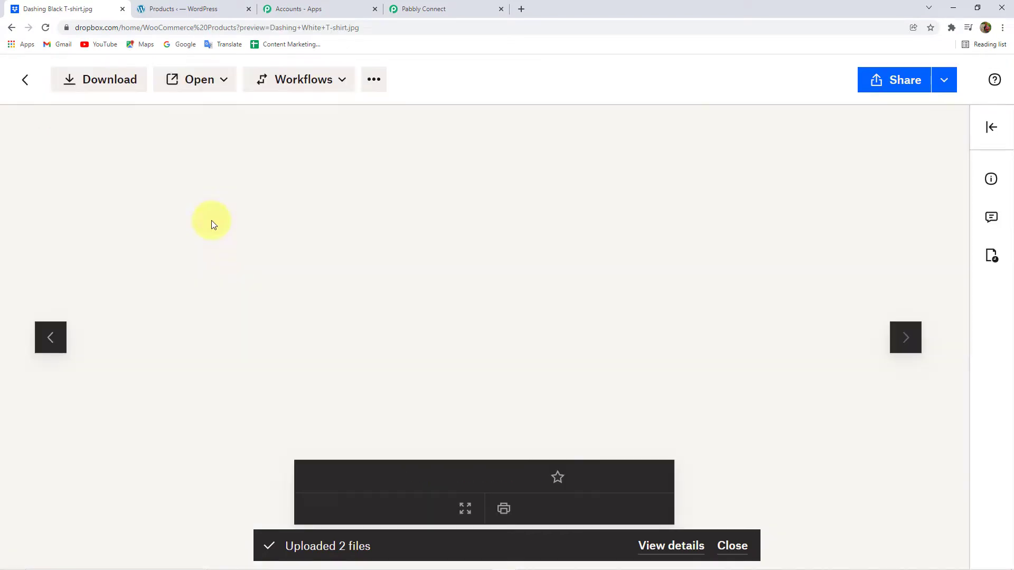
- Review the uploaded white T-shirt image preview, then return to the WooCommerce Products folder with both files deselected
{"action": "scroll", "coordinate": [553, 230], "scroll_direction": "down", "scroll_amount": 1}
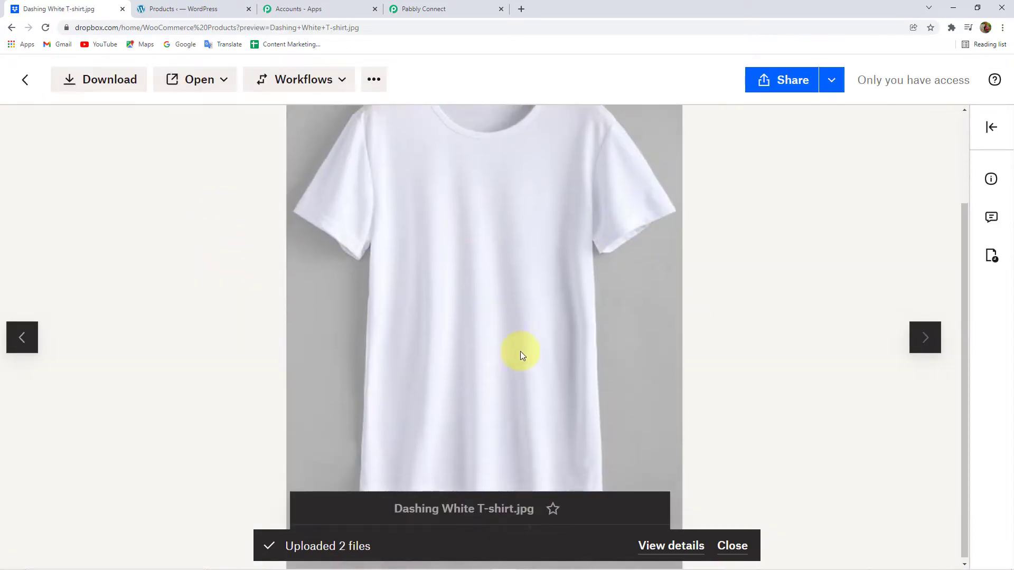
{"action": "scroll", "coordinate": [515, 341], "scroll_direction": "up", "scroll_amount": 2}
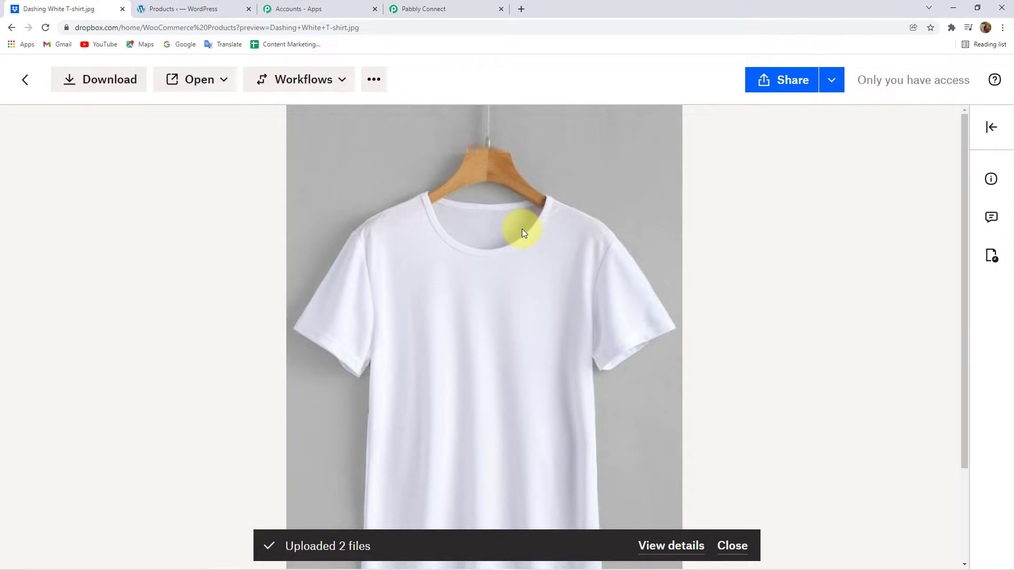
{"action": "left_click", "coordinate": [24, 81]}
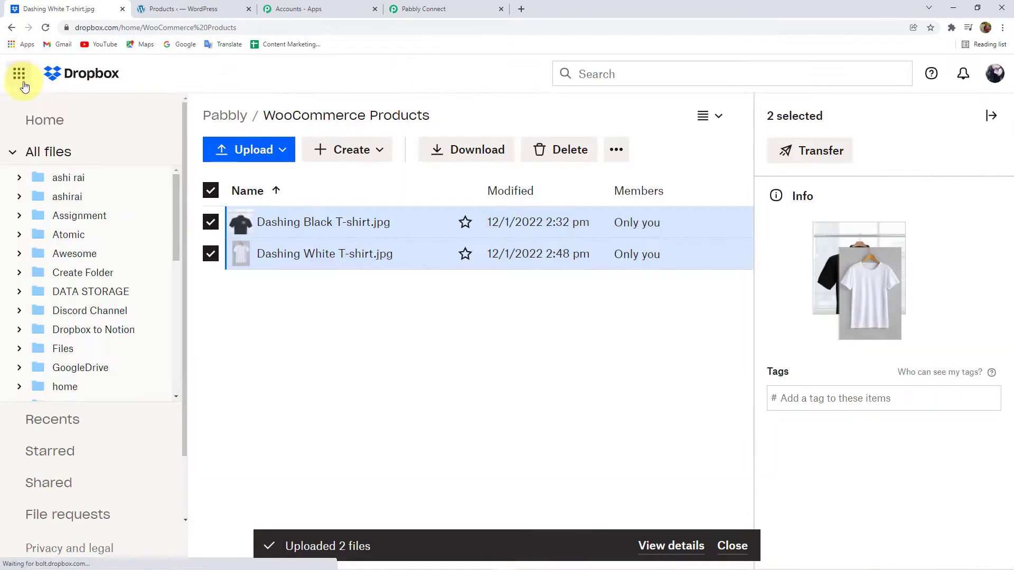
{"action": "left_click", "coordinate": [210, 222]}
{"action": "left_click", "coordinate": [211, 254]}
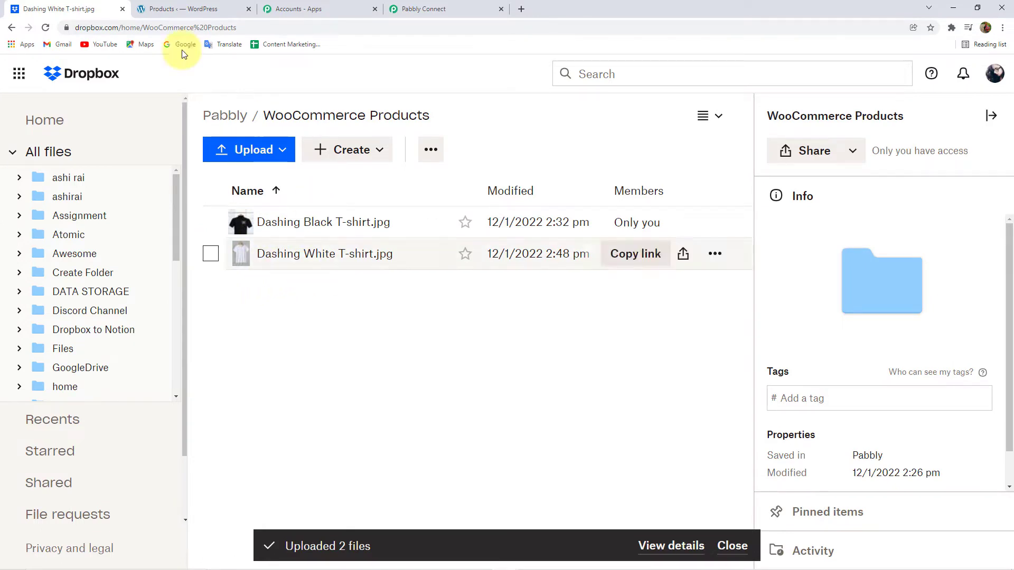
- Switch to WordPress, refresh the product list and view the Dashing White T-shirt product page
{"action": "left_click", "coordinate": [184, 10]}
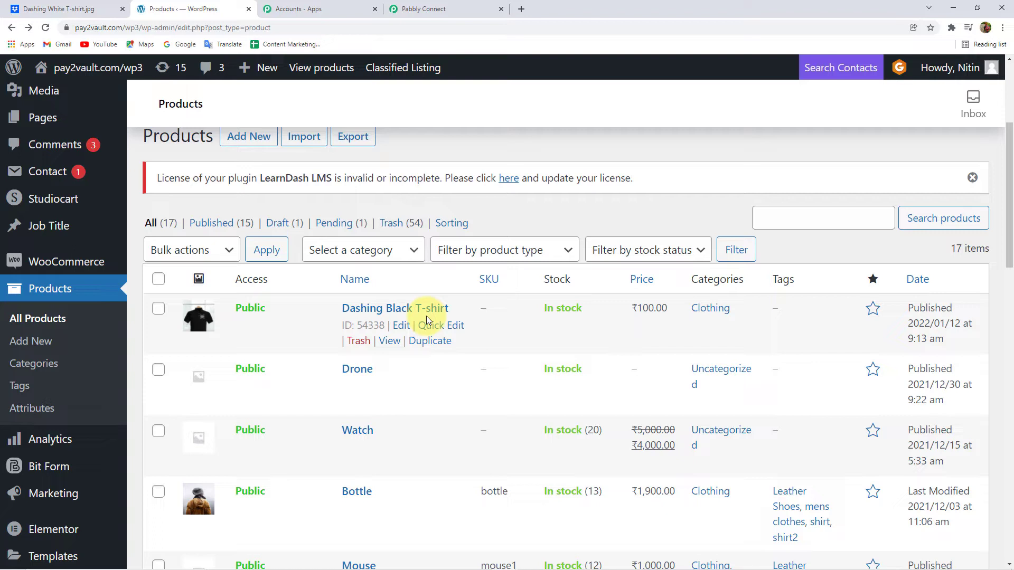
{"action": "left_click", "coordinate": [47, 29]}
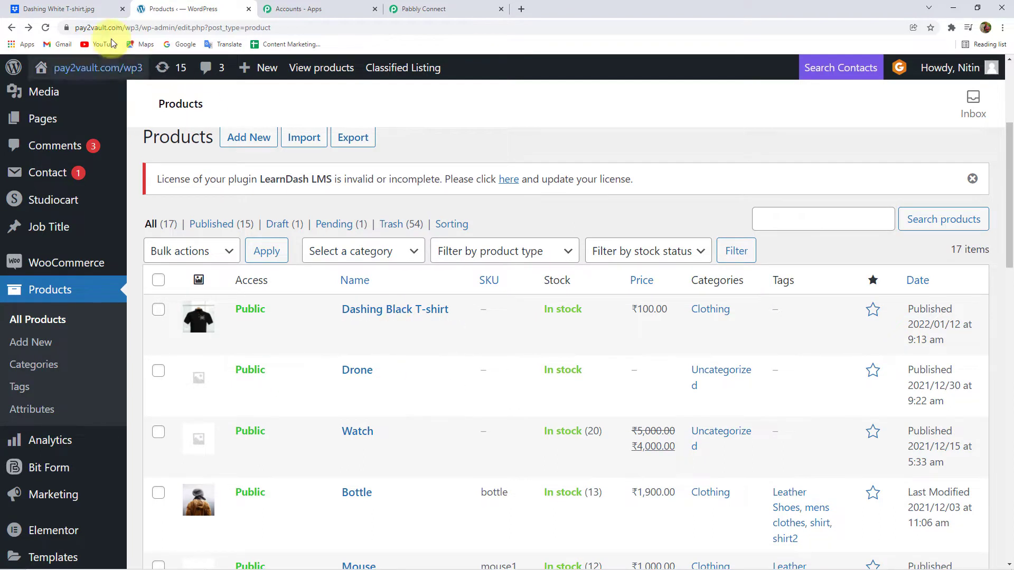
{"action": "left_click", "coordinate": [45, 29]}
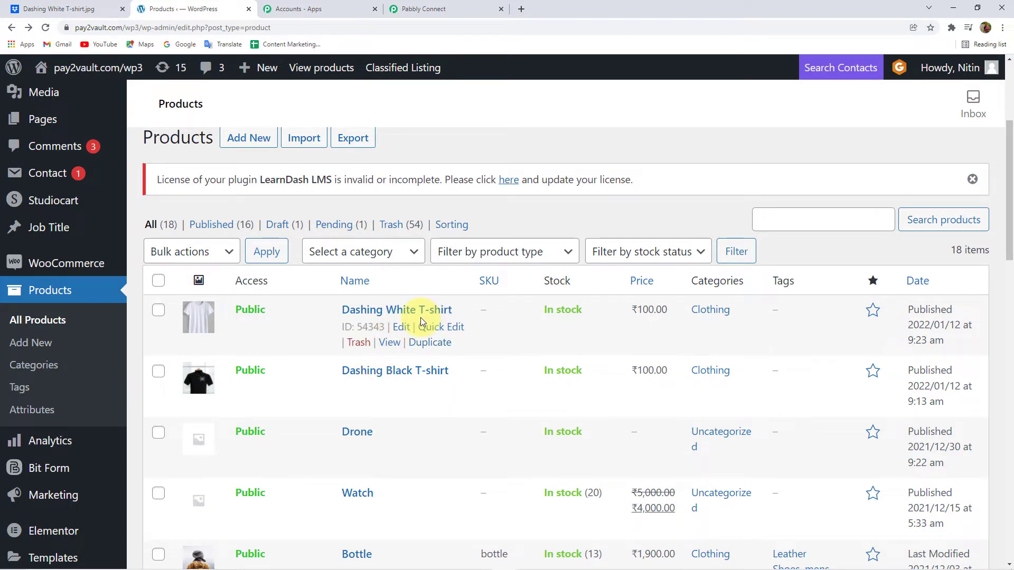
{"action": "left_click", "coordinate": [391, 343]}
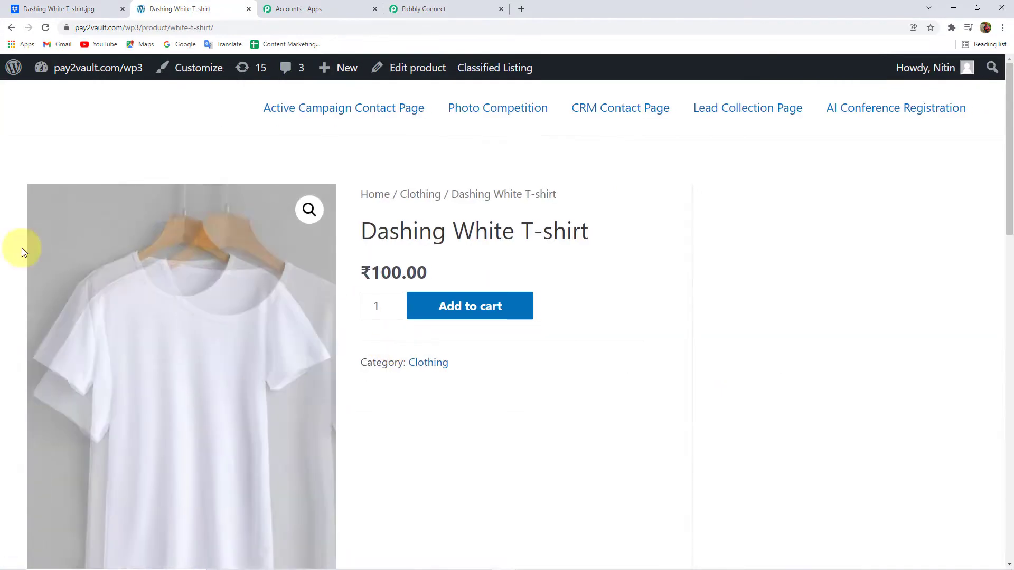
- Examine the image, title and price on the Dashing White T-shirt product page against the file in Dropbox
{"action": "scroll", "coordinate": [370, 264], "scroll_direction": "down", "scroll_amount": 4}
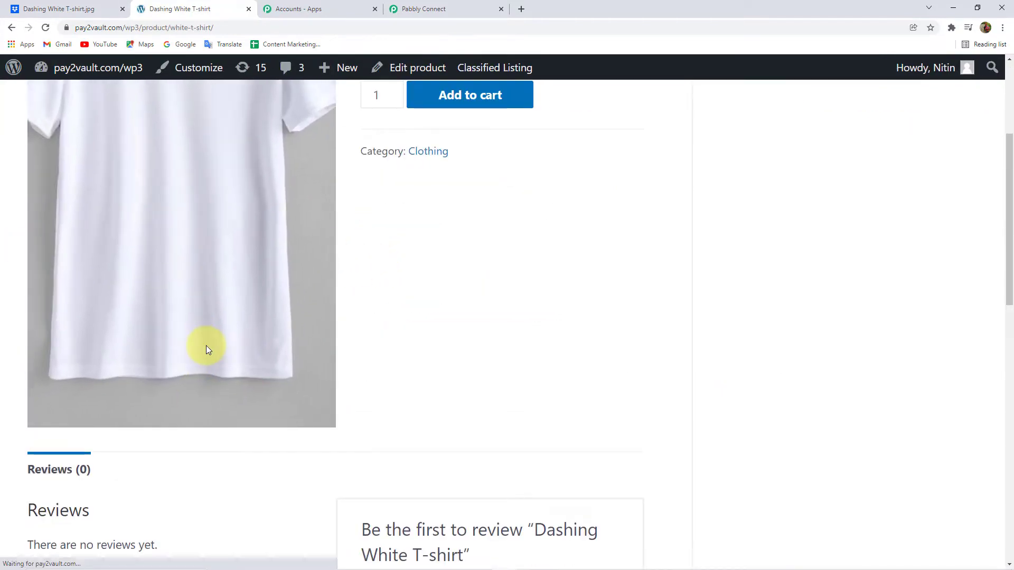
{"action": "scroll", "coordinate": [206, 345], "scroll_direction": "up", "scroll_amount": 4}
{"action": "left_click", "coordinate": [35, 9]}
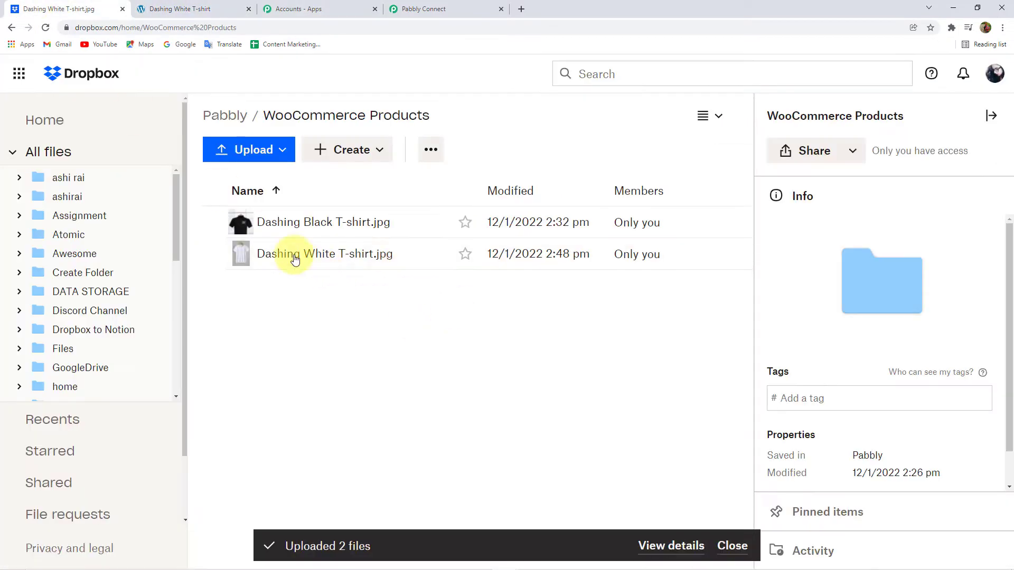
{"action": "left_click", "coordinate": [202, 2]}
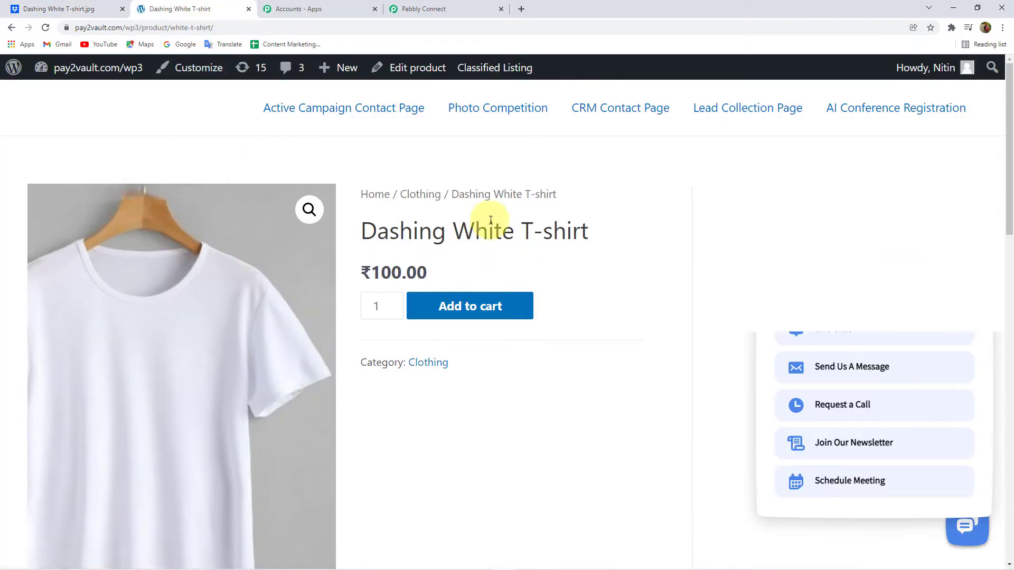
{"action": "scroll", "coordinate": [384, 169], "scroll_direction": "down", "scroll_amount": 2}
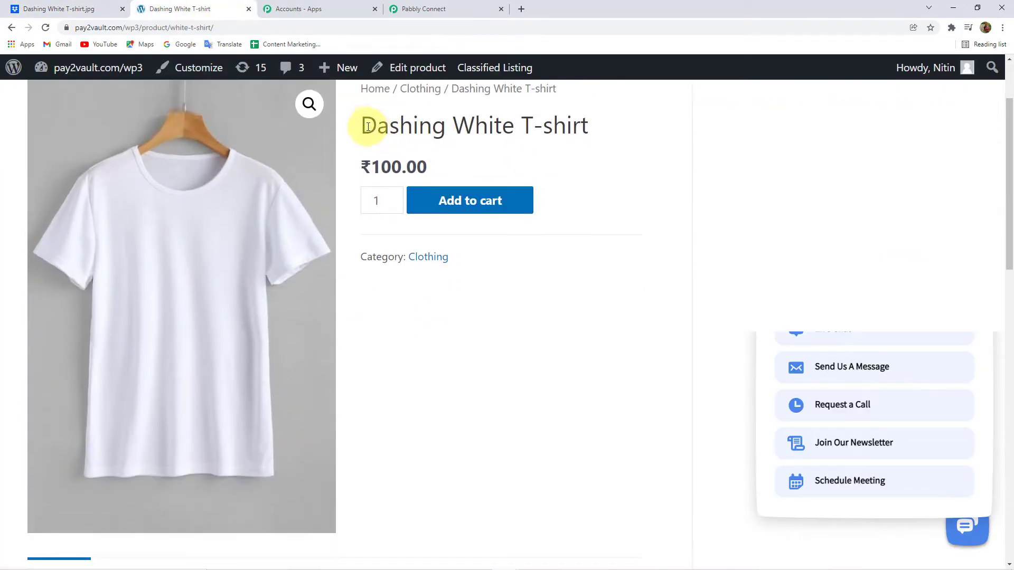
{"action": "left_click_drag", "start_coordinate": [360, 124], "coordinate": [598, 145]}
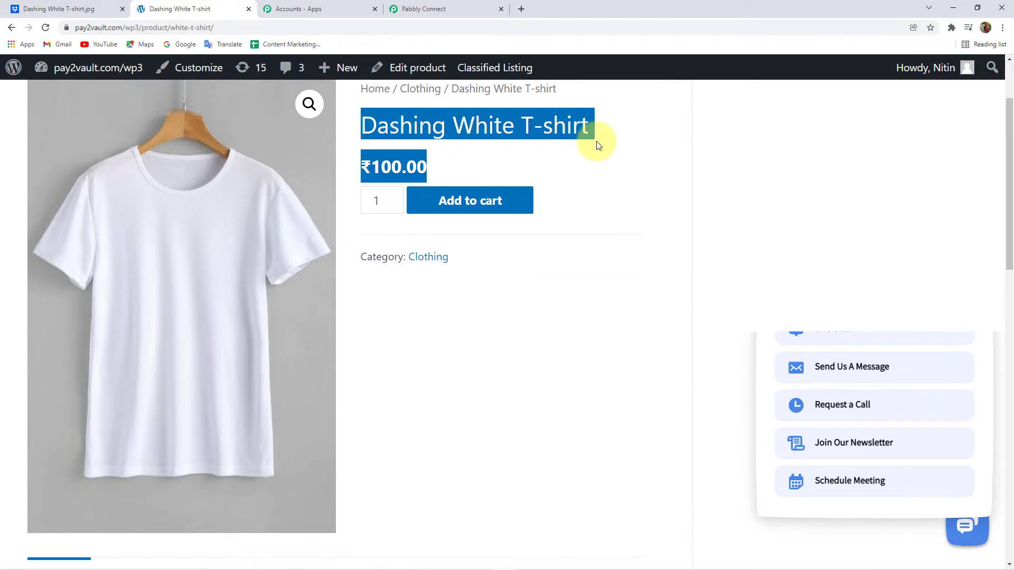
{"action": "left_click", "coordinate": [396, 164]}
{"action": "scroll", "coordinate": [436, 352], "scroll_direction": "up", "scroll_amount": 2}
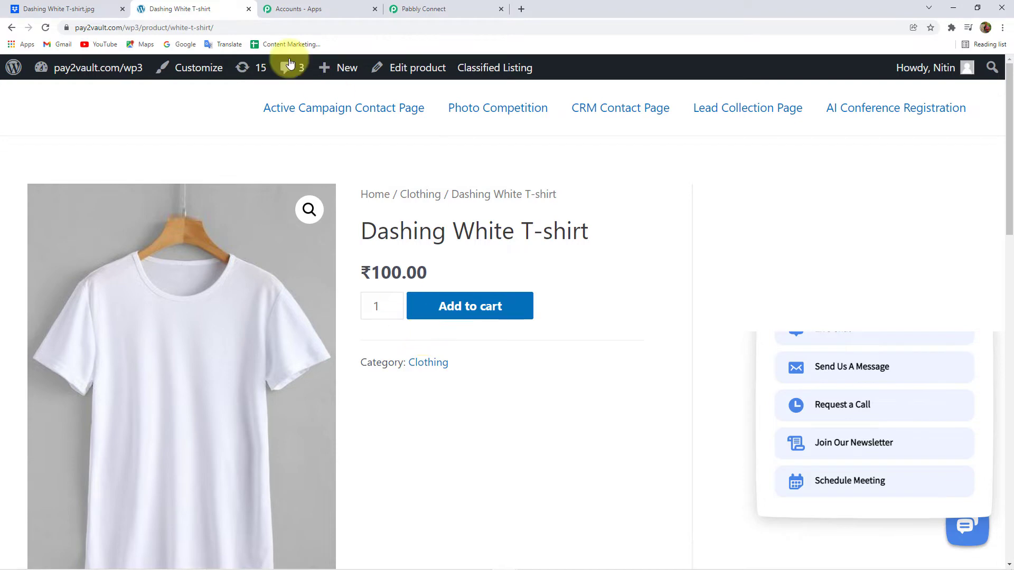
{"action": "left_click", "coordinate": [58, 9]}
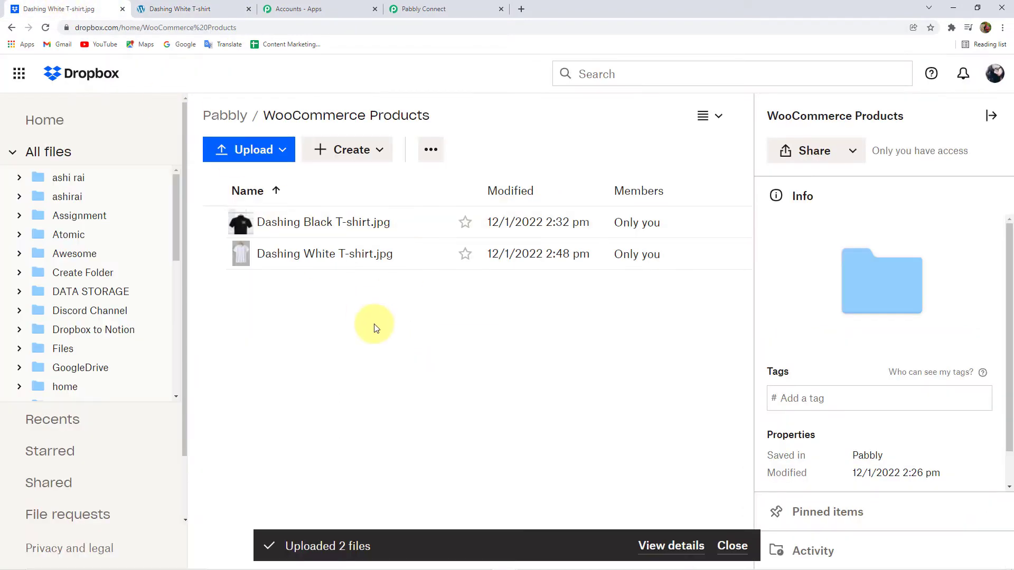
{"action": "left_click", "coordinate": [161, 9]}
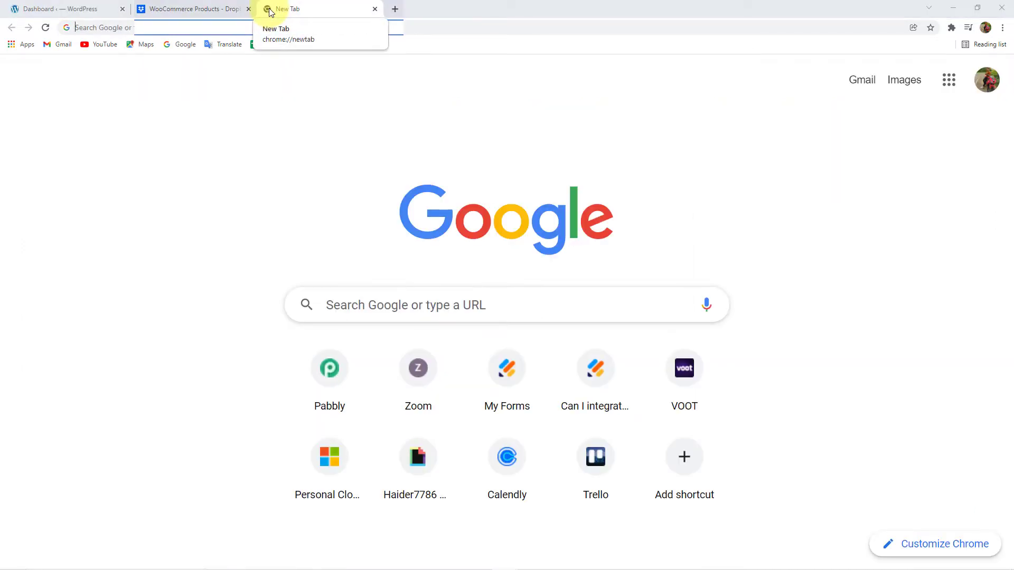
- Go to pabbly.com and sign in to the Pabbly account
{"action": "type", "text": "pabbly.com"}
{"action": "key", "text": "Return"}
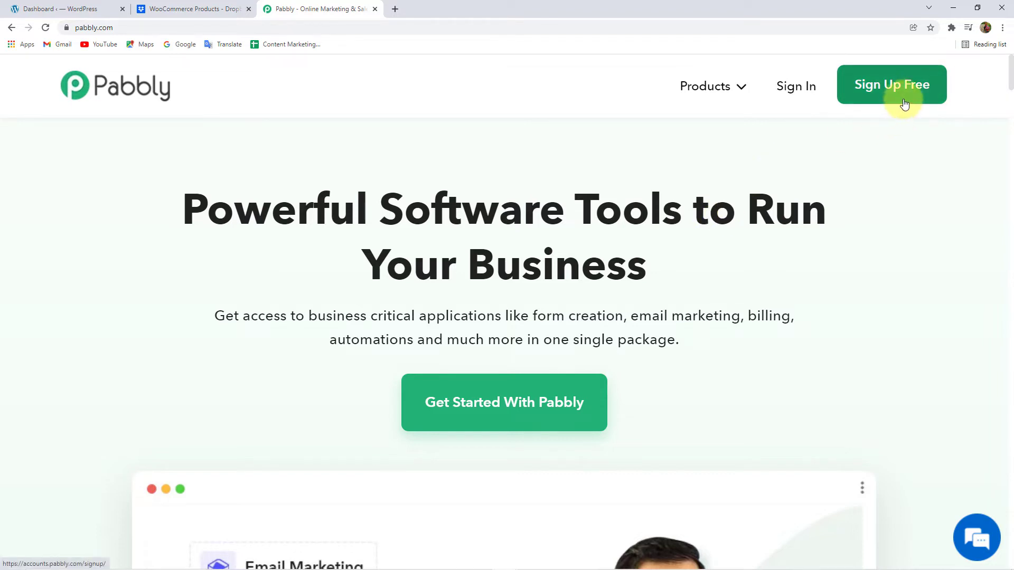
{"action": "left_click", "coordinate": [794, 89]}
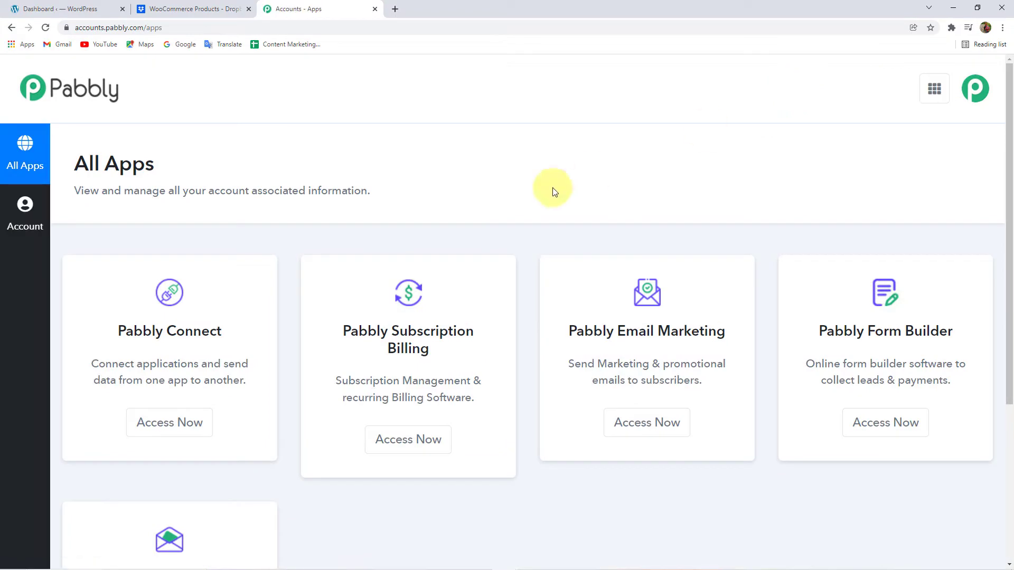
- Open Pabbly Connect from the account's list of apps
{"action": "triple_click", "coordinate": [144, 330]}
{"action": "left_click", "coordinate": [182, 331]}
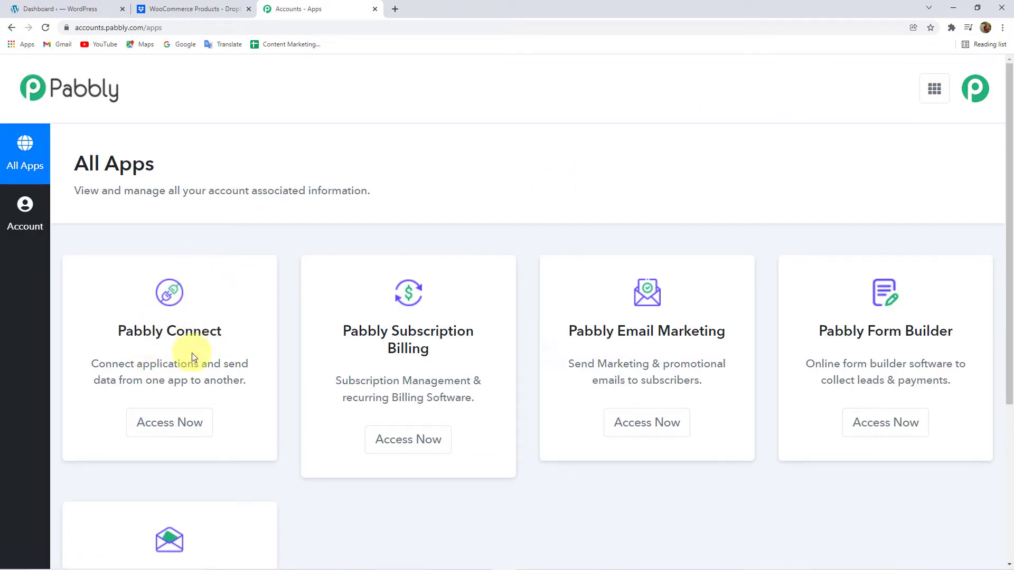
{"action": "left_click", "coordinate": [164, 422]}
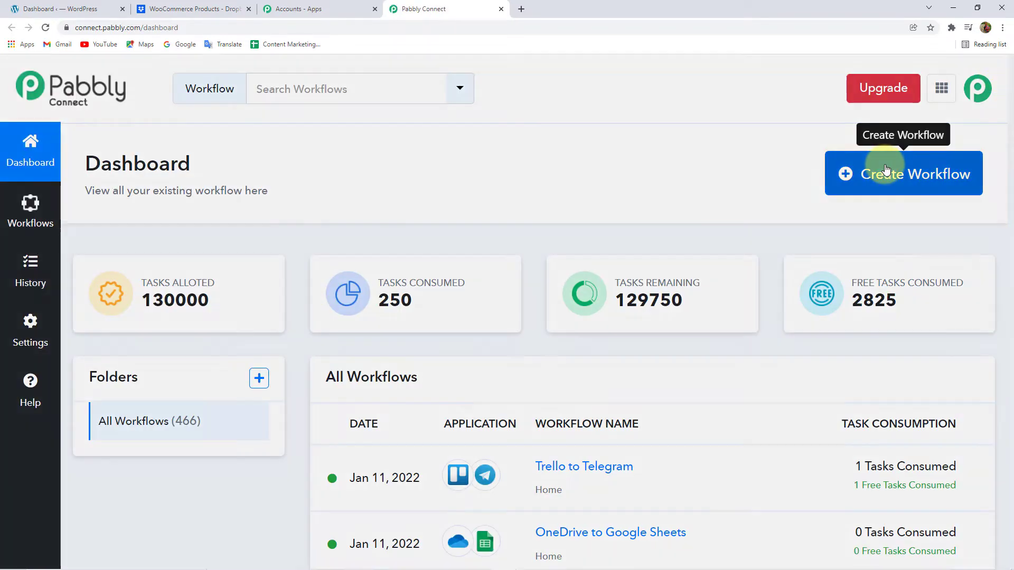
- Create a new workflow named "Dropbox to WooCommerce"
{"action": "left_click", "coordinate": [886, 170]}
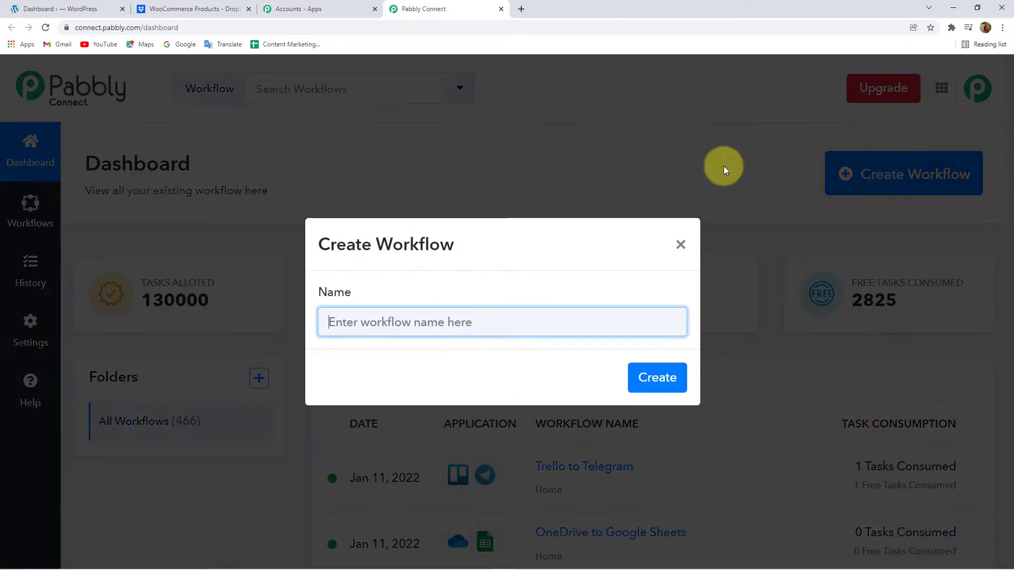
{"action": "left_click", "coordinate": [410, 322]}
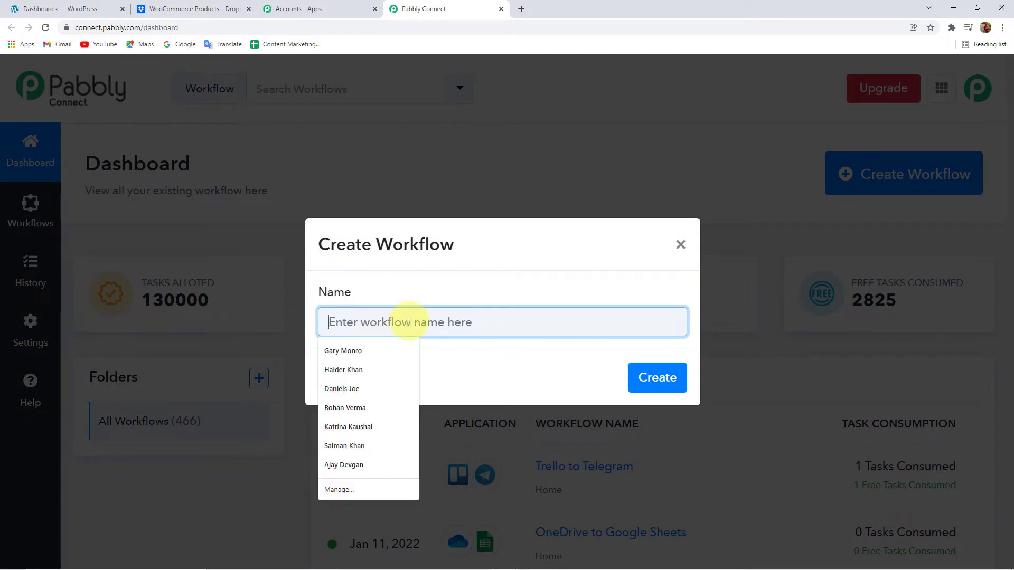
{"action": "type", "text": "Drip"}
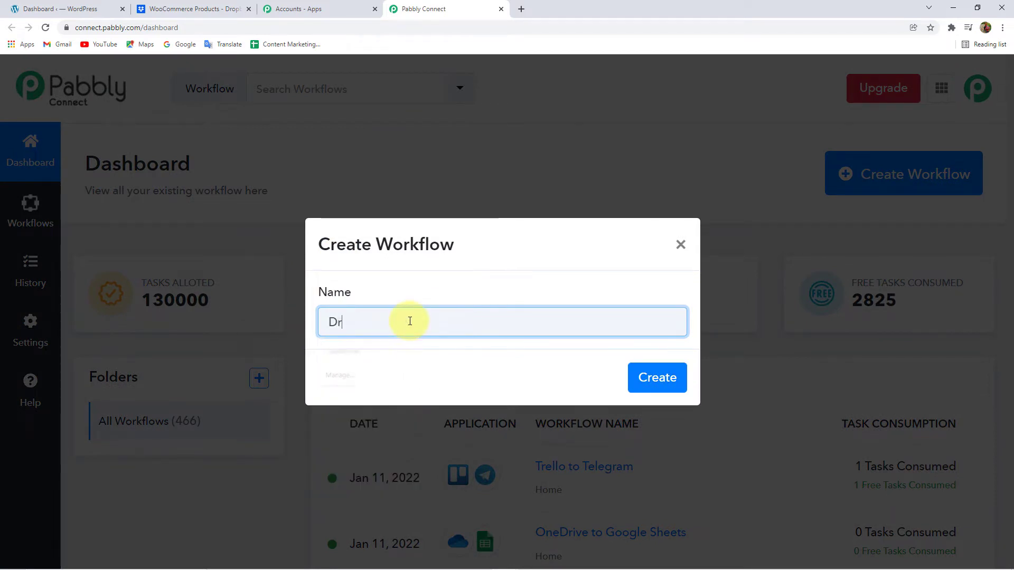
{"action": "key", "text": "BackSpace"}
{"action": "key", "text": "BackSpace"}
{"action": "type", "text": "op"}
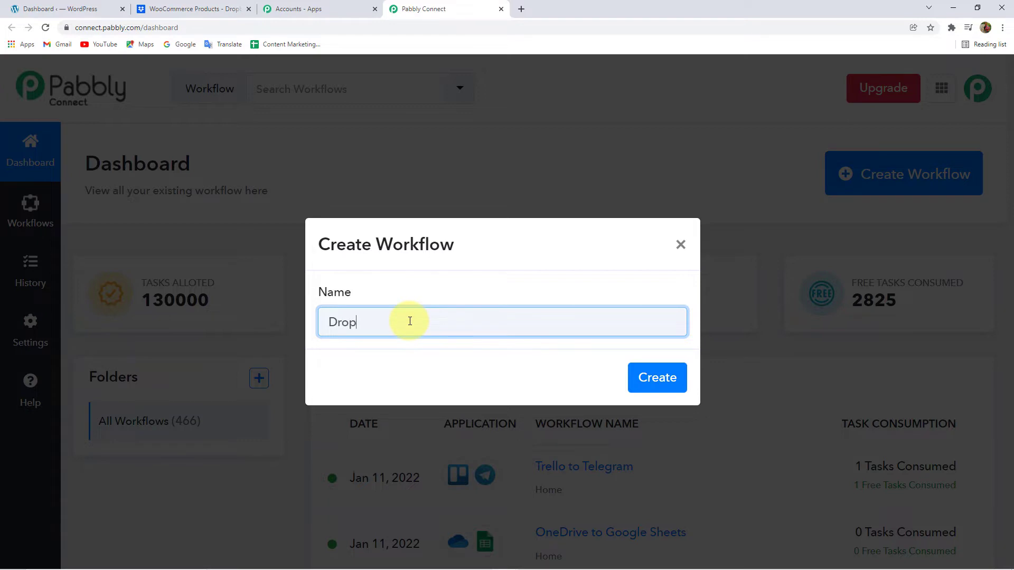
{"action": "type", "text": "box to WooCommerce"}
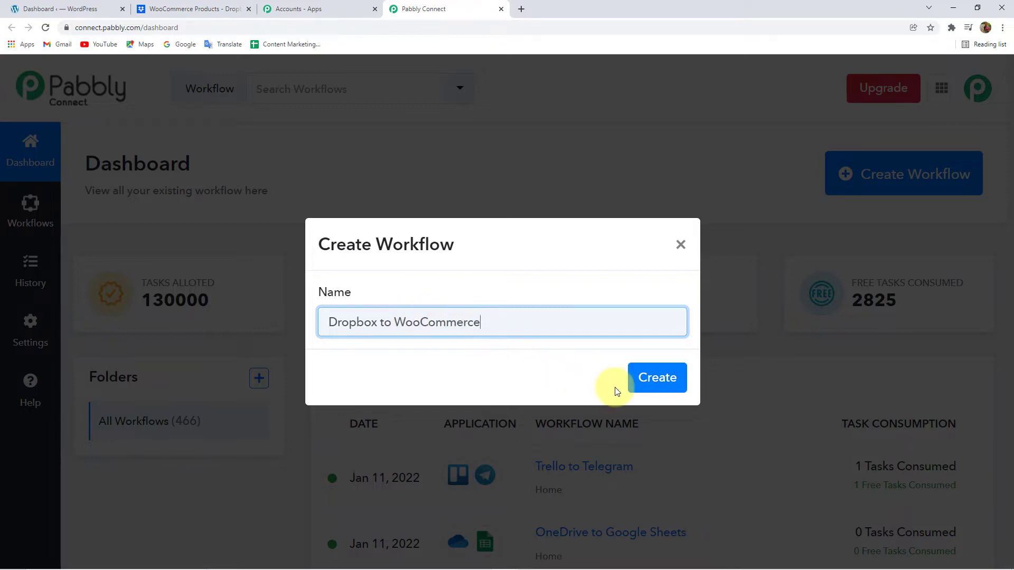
{"action": "left_click", "coordinate": [659, 383]}
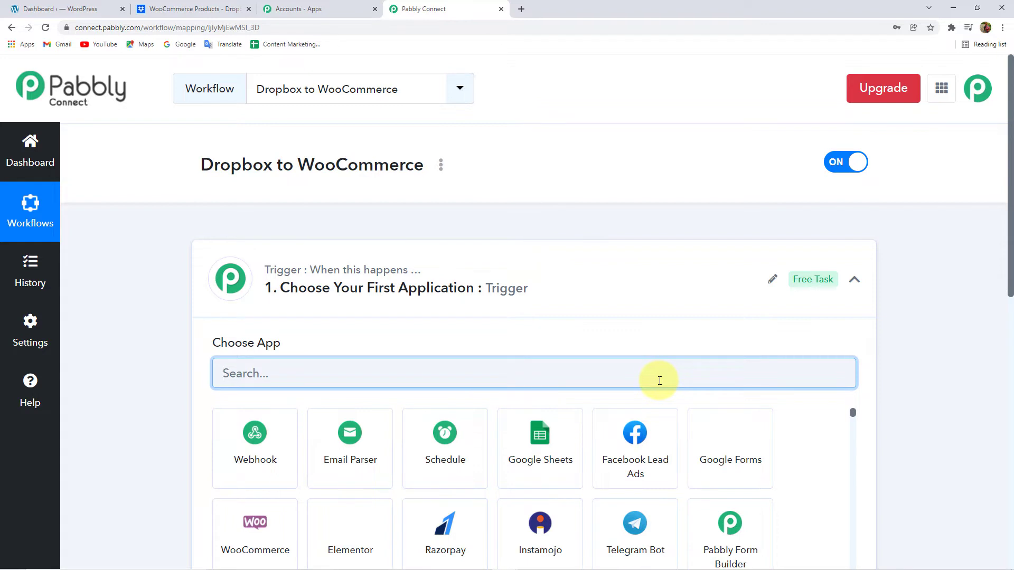
- Find Dropbox in the app search and select it as the workflow's trigger application
{"action": "left_click", "coordinate": [400, 277]}
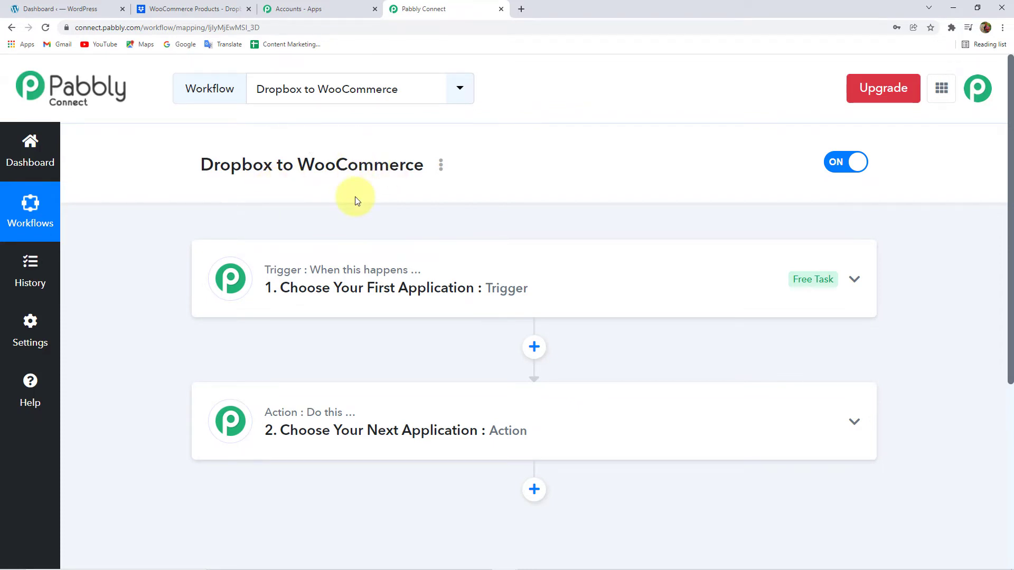
{"action": "left_click", "coordinate": [312, 280]}
{"action": "left_click", "coordinate": [292, 265]}
{"action": "type", "text": "D"}
{"action": "key", "text": "BackSpace"}
{"action": "type", "text": "Dr"}
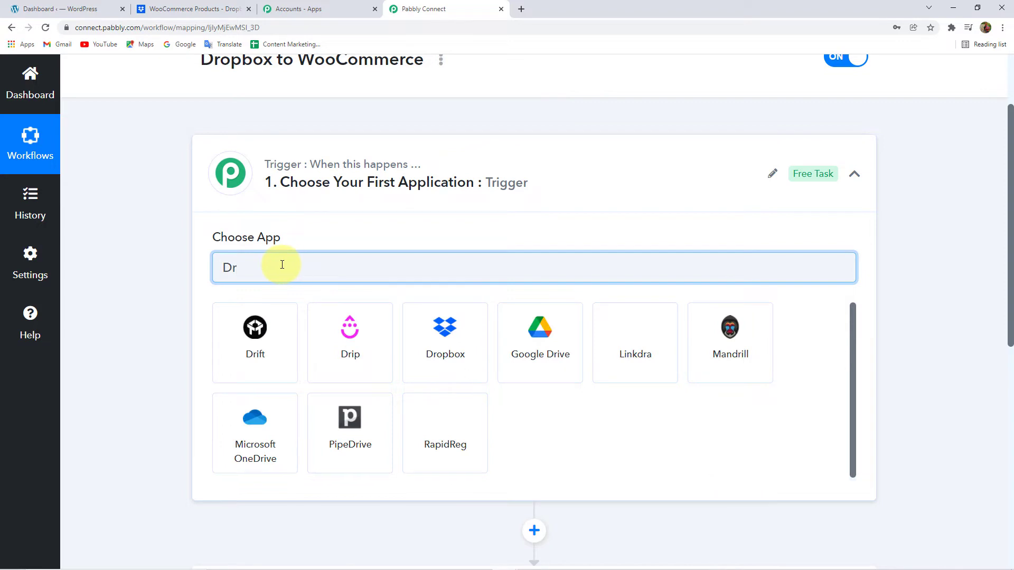
{"action": "left_click", "coordinate": [446, 353]}
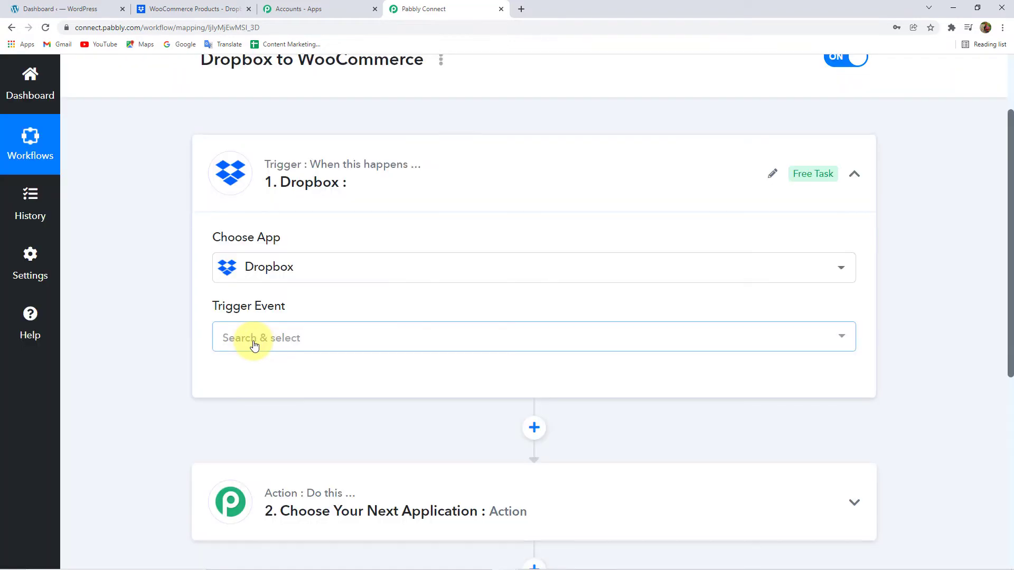
- Set the Dropbox trigger event to New File and connect the Dropbox account through a new connection
{"action": "left_click", "coordinate": [254, 343]}
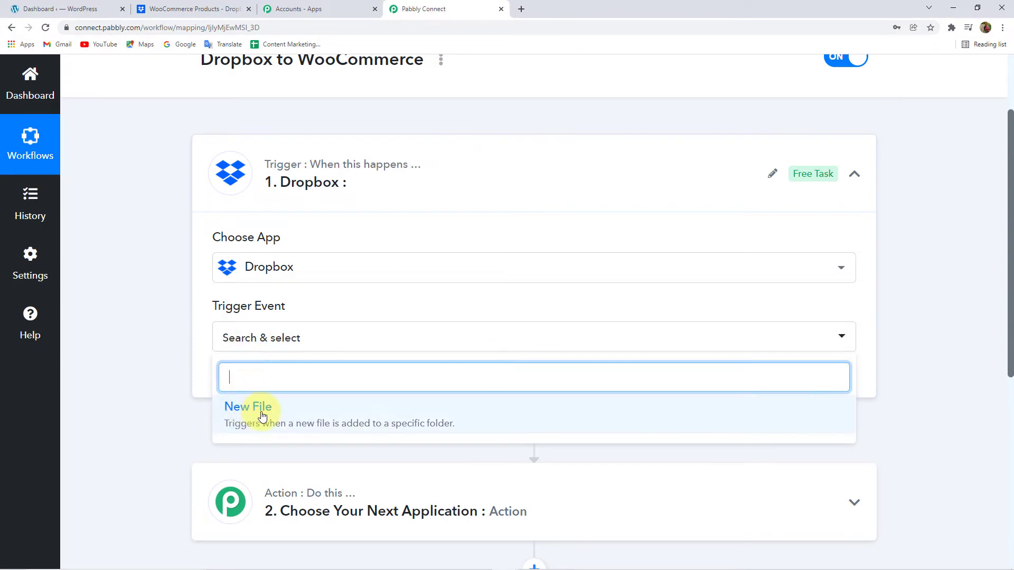
{"action": "left_click", "coordinate": [262, 409]}
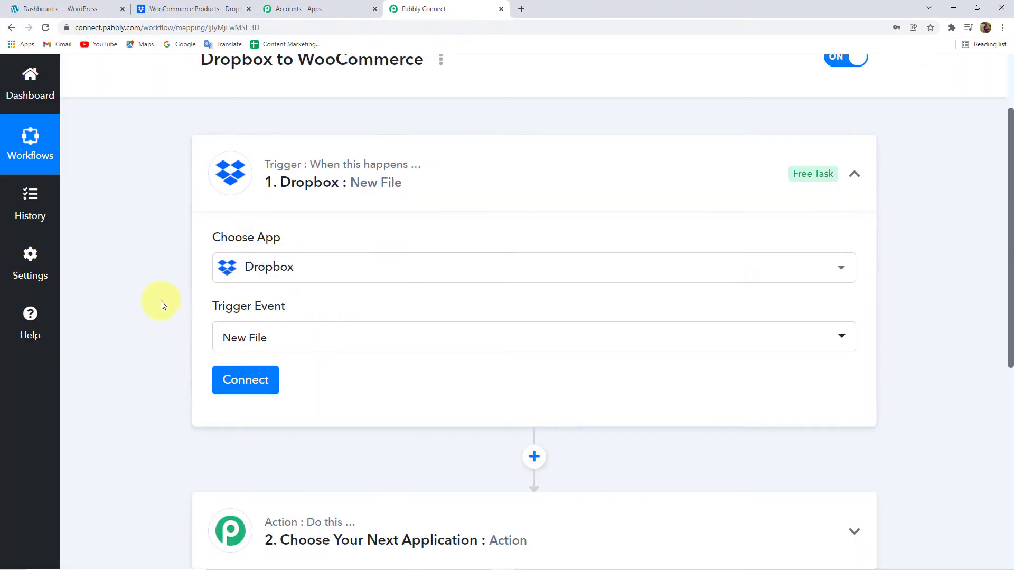
{"action": "scroll", "coordinate": [163, 306], "scroll_direction": "down", "scroll_amount": 2}
{"action": "left_click", "coordinate": [245, 275]}
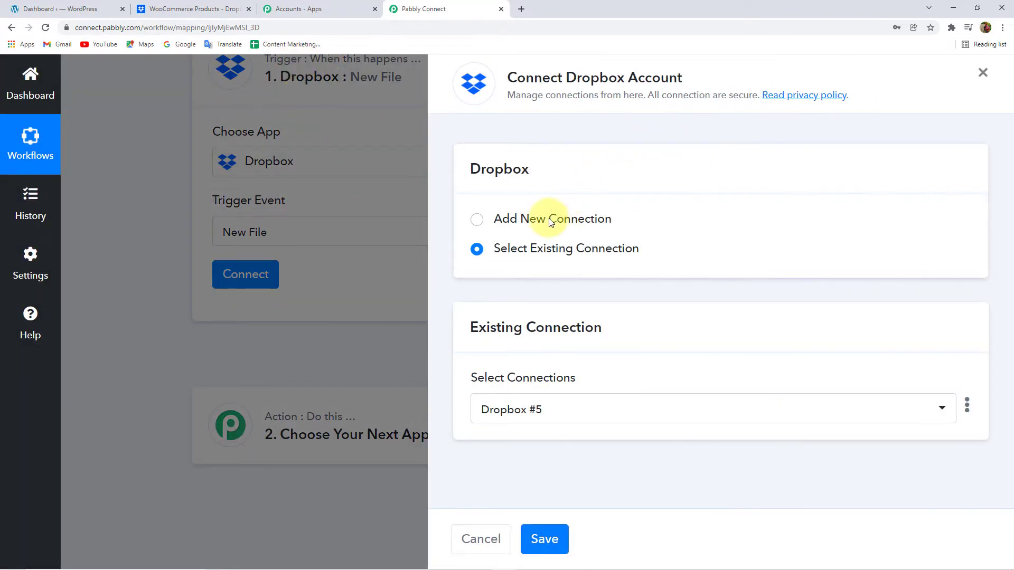
{"action": "left_click", "coordinate": [549, 221]}
{"action": "left_click", "coordinate": [549, 389]}
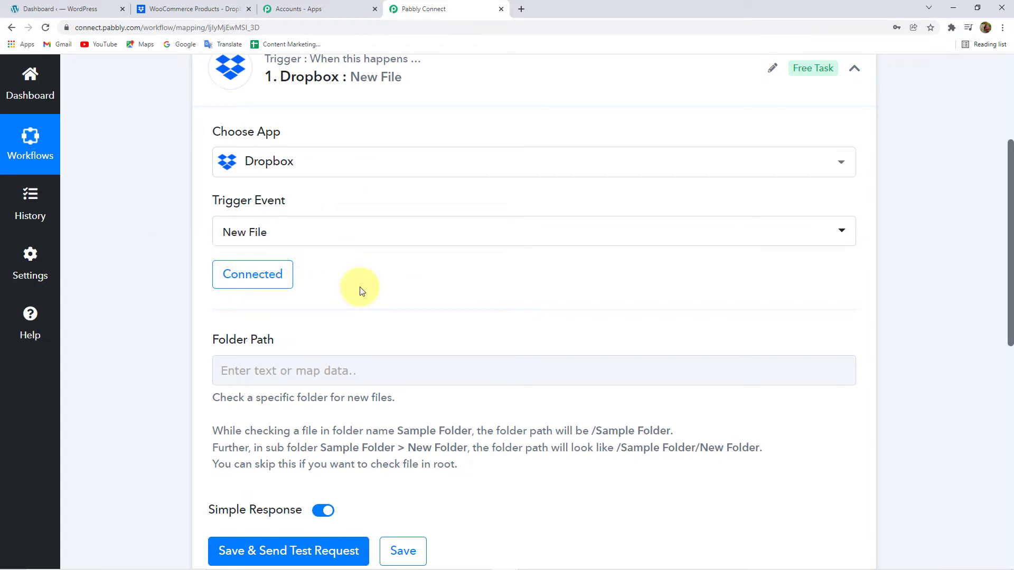
- Check in Dropbox the exact name and location of the WooCommerce Products folder needed for the trigger's folder path
{"action": "left_click", "coordinate": [187, 9]}
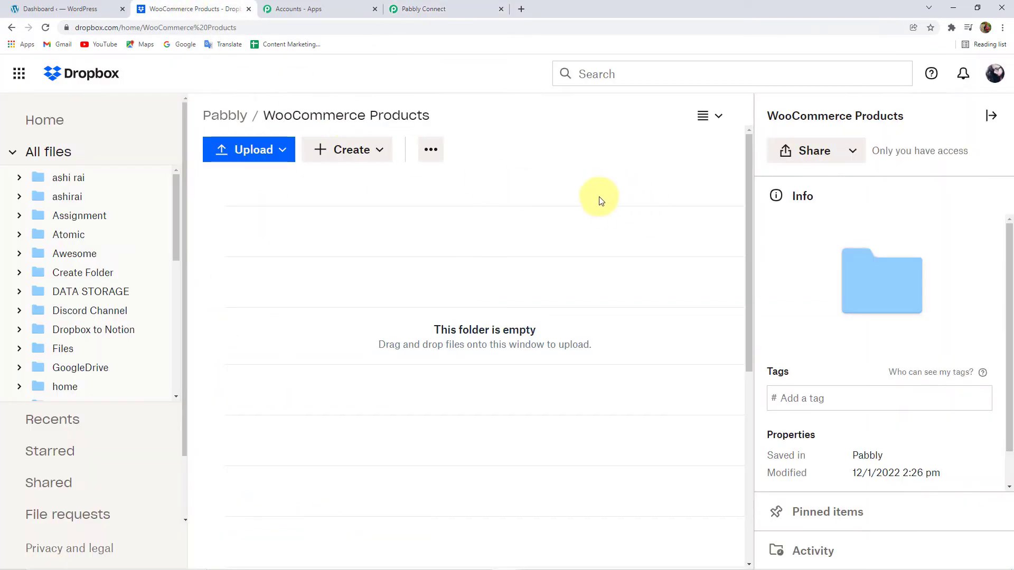
{"action": "left_click", "coordinate": [433, 9]}
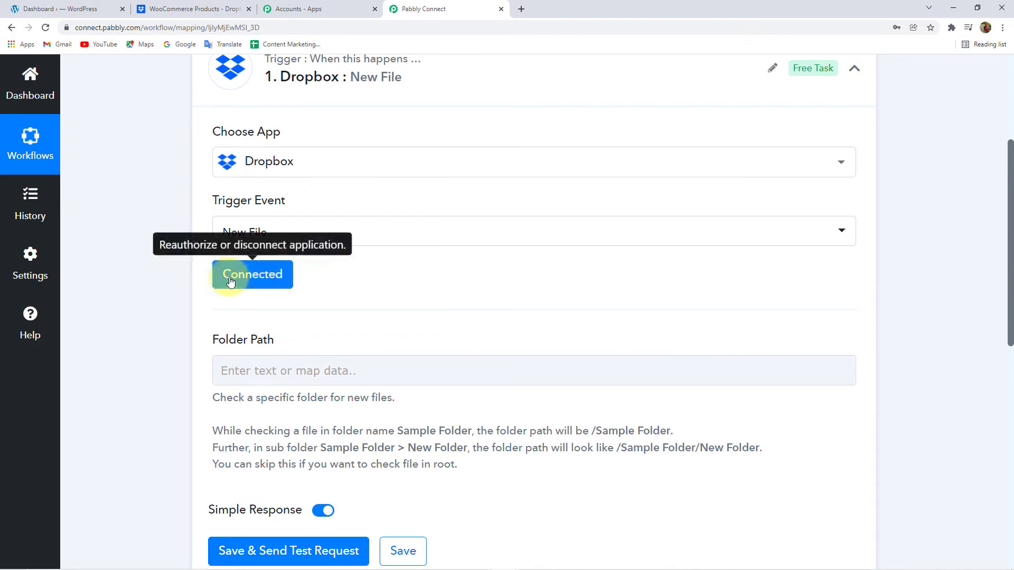
{"action": "scroll", "coordinate": [174, 267], "scroll_direction": "down", "scroll_amount": 2}
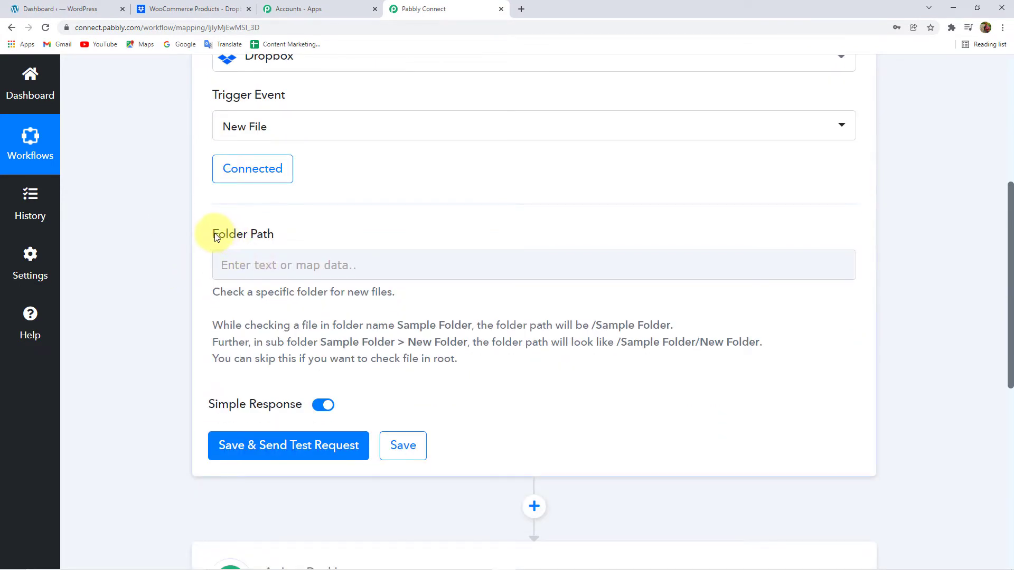
{"action": "triple_click", "coordinate": [246, 233]}
{"action": "left_click", "coordinate": [249, 234]}
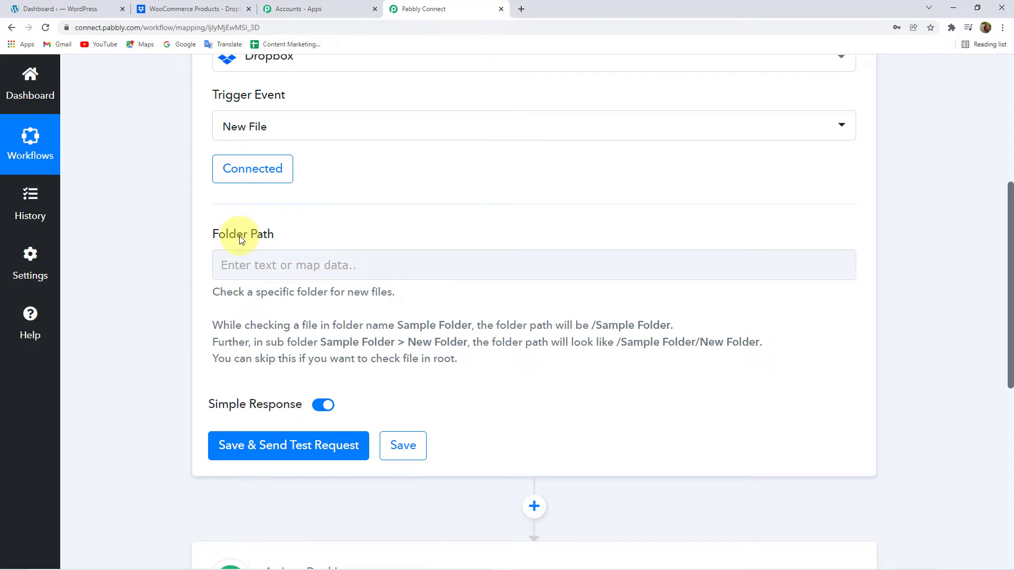
{"action": "left_click", "coordinate": [159, 9]}
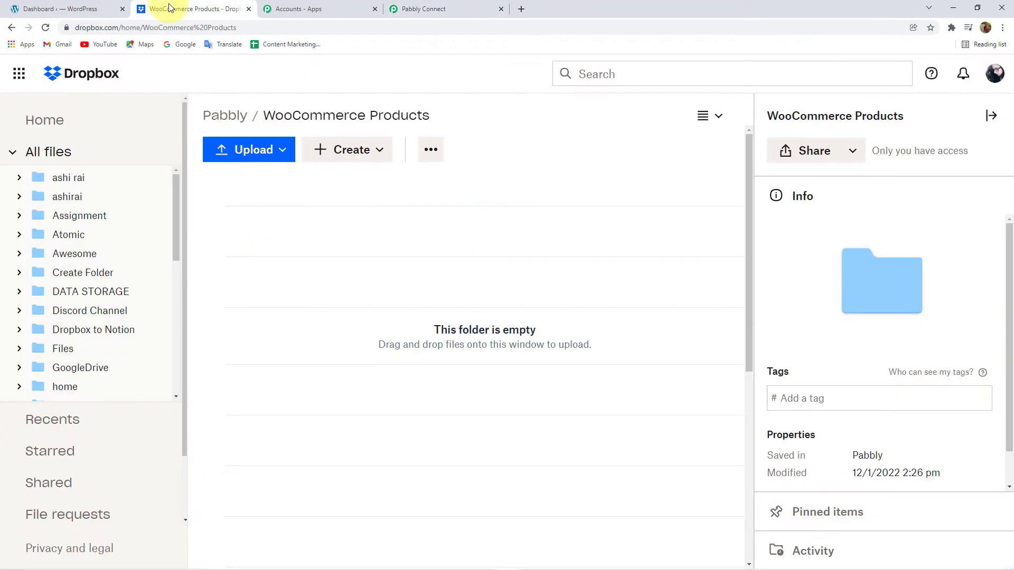
{"action": "left_click_drag", "start_coordinate": [266, 115], "coordinate": [421, 113]}
{"action": "scroll", "coordinate": [74, 267], "scroll_direction": "down", "scroll_amount": 8}
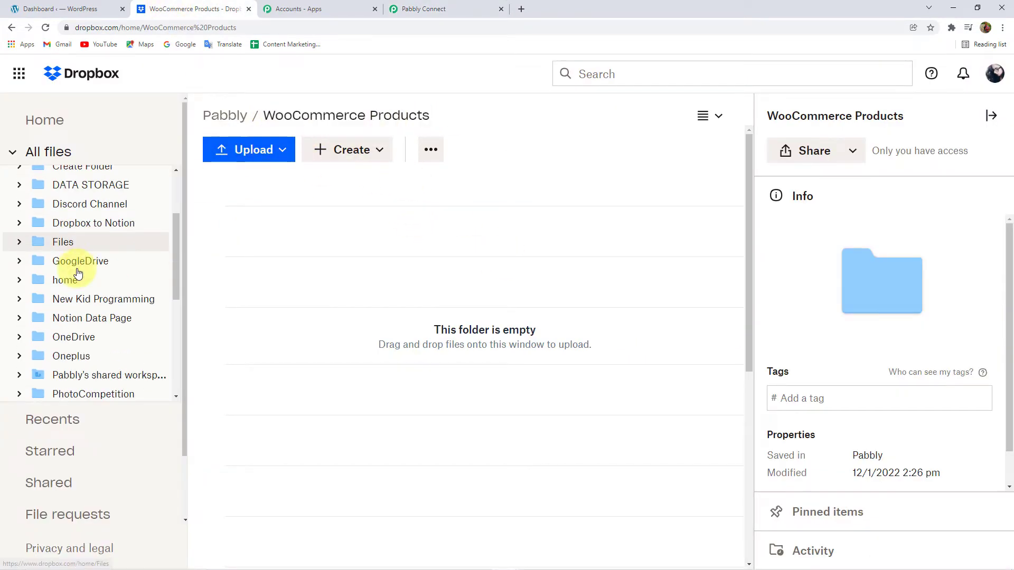
{"action": "scroll", "coordinate": [69, 261], "scroll_direction": "down", "scroll_amount": 3}
{"action": "scroll", "coordinate": [66, 275], "scroll_direction": "up", "scroll_amount": 5}
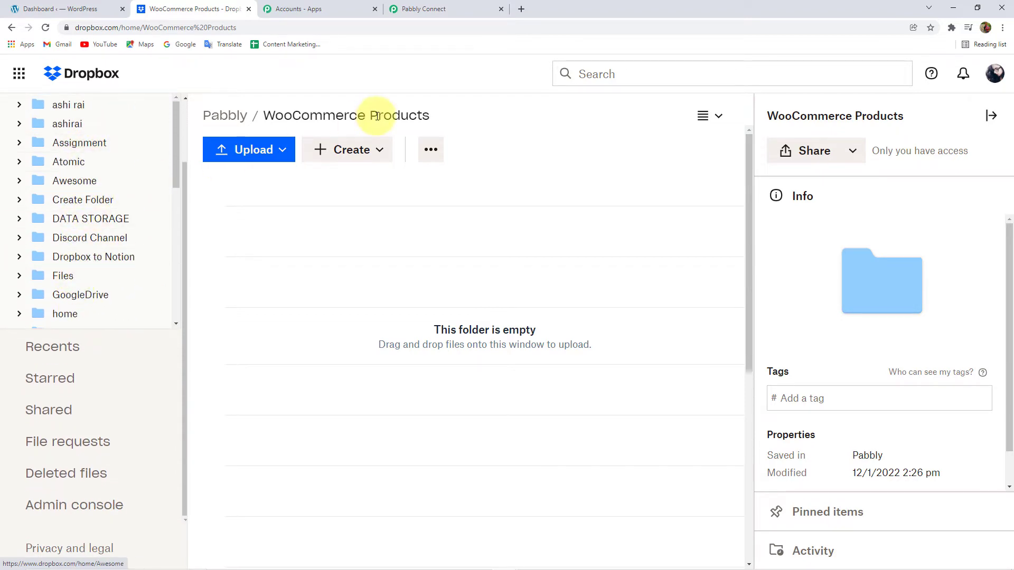
{"action": "left_click_drag", "start_coordinate": [278, 115], "coordinate": [464, 120]}
{"action": "left_click", "coordinate": [492, 118]}
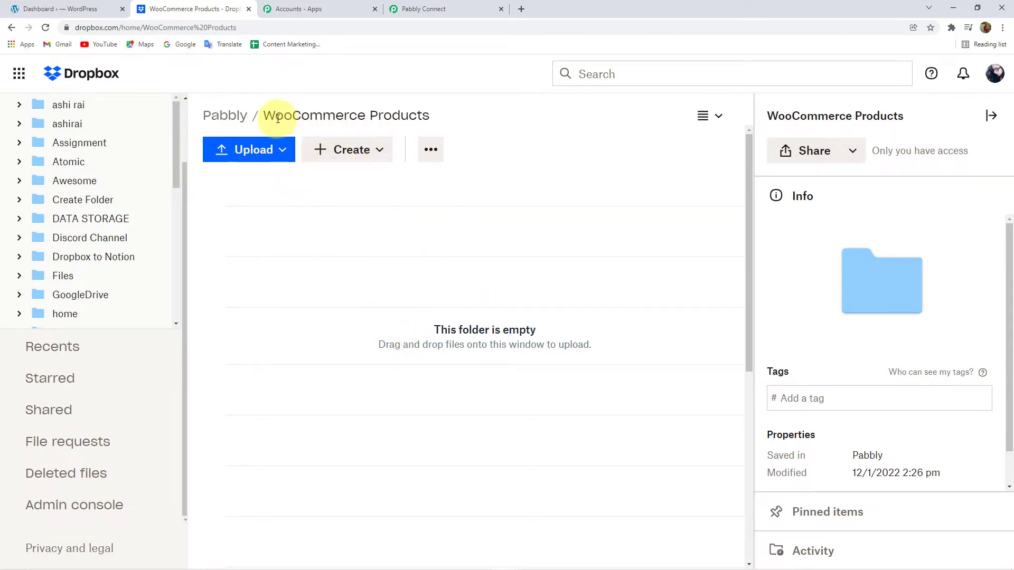
{"action": "left_click_drag", "start_coordinate": [264, 118], "coordinate": [429, 113]}
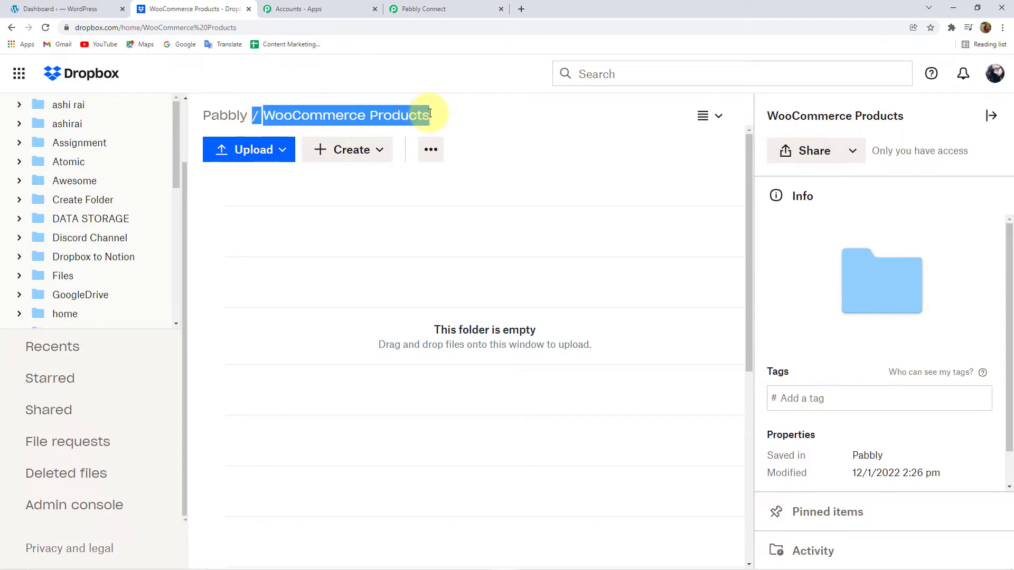
- Return to Pabbly Connect and set the trigger's folder path to "/WooCommerce Products"
{"action": "left_click", "coordinate": [436, 10]}
{"action": "left_click", "coordinate": [272, 264]}
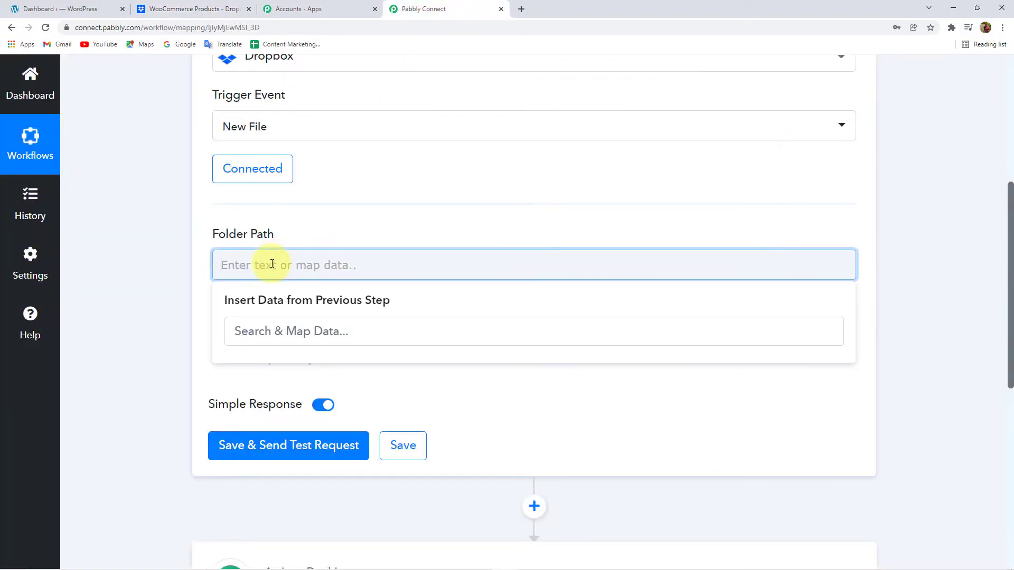
{"action": "type", "text": "/WooCommerce Products"}
{"action": "left_click", "coordinate": [150, 262]}
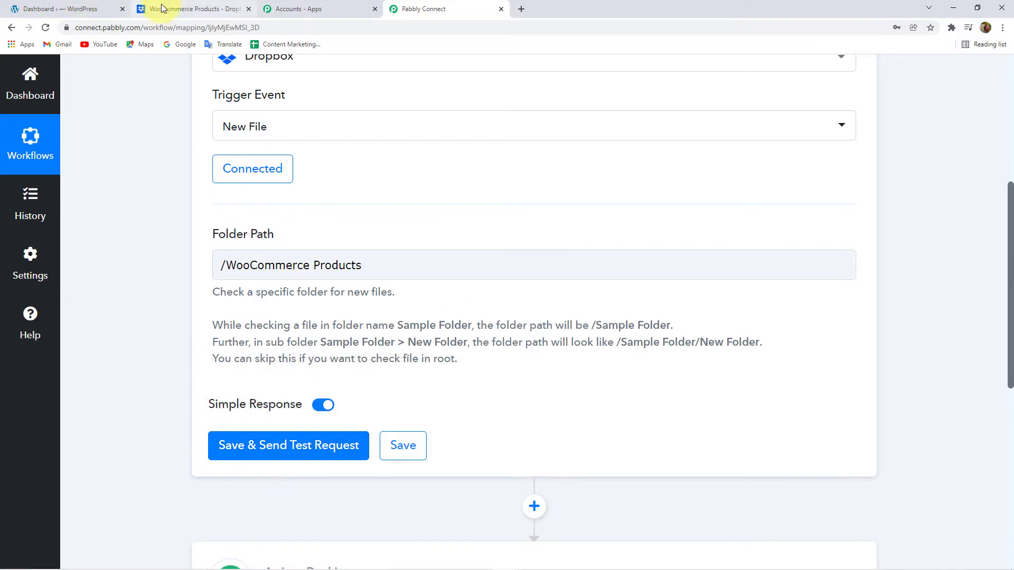
- Switch to Dropbox and upload the image "Dashing Black T-shirt" from Downloads into the WooCommerce Products folder
{"action": "left_click", "coordinate": [179, 9]}
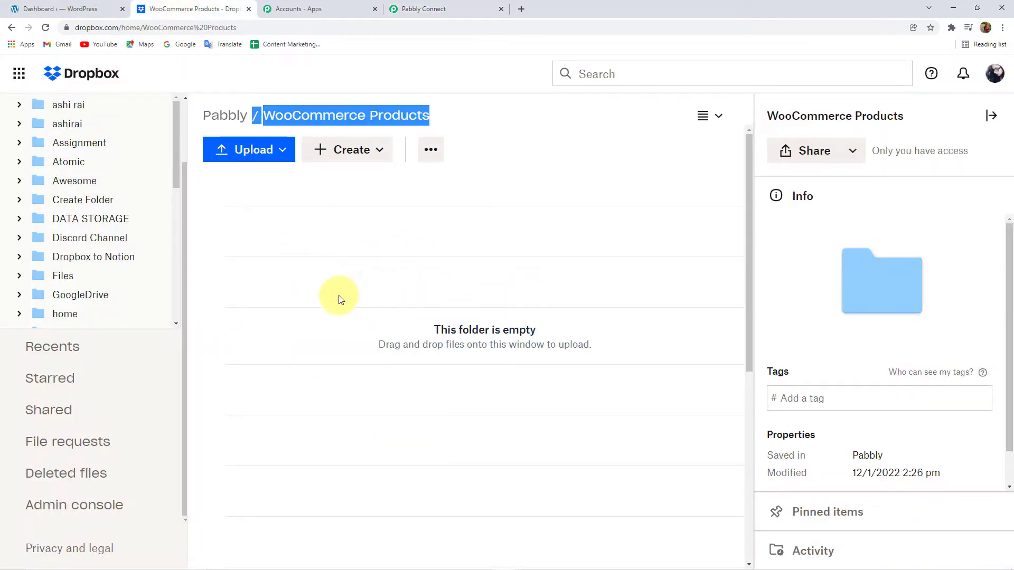
{"action": "left_click", "coordinate": [418, 12]}
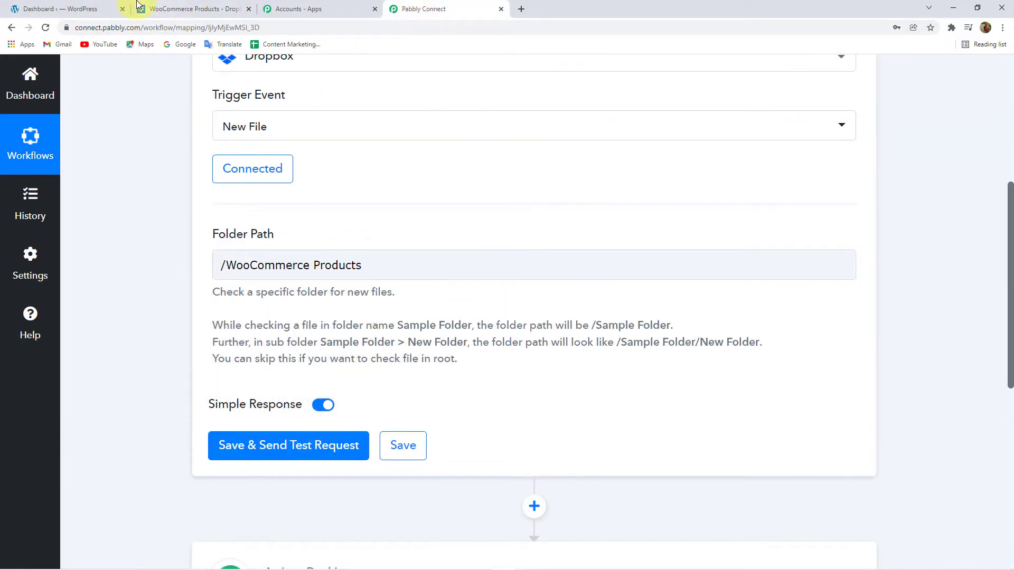
{"action": "left_click", "coordinate": [178, 8]}
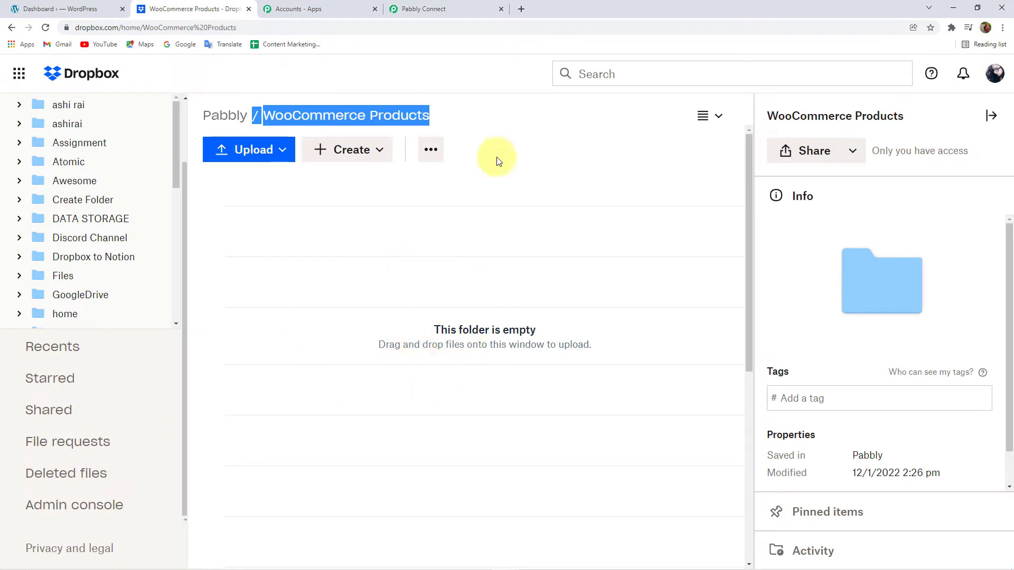
{"action": "left_click", "coordinate": [224, 206]}
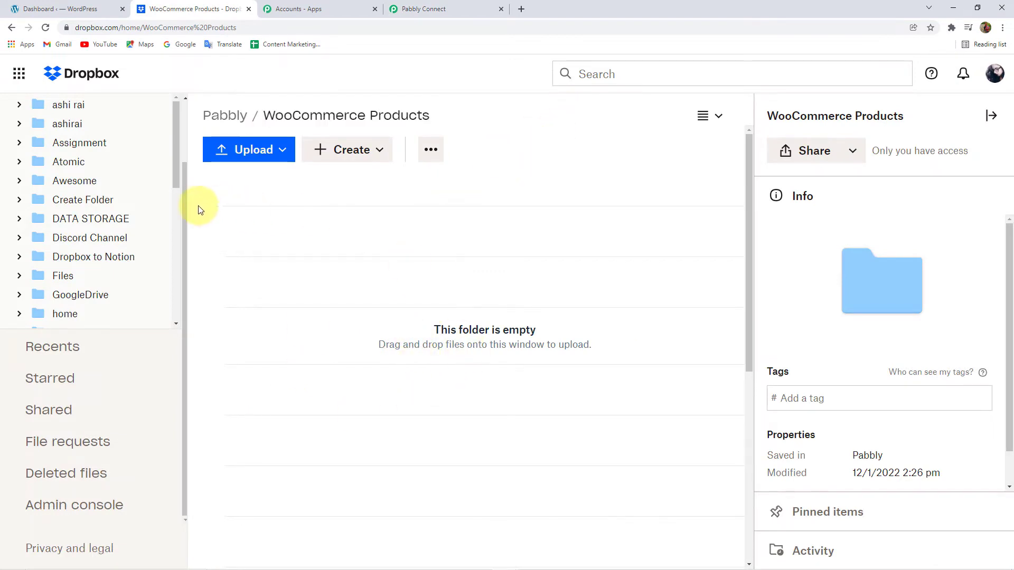
{"action": "left_click", "coordinate": [231, 158]}
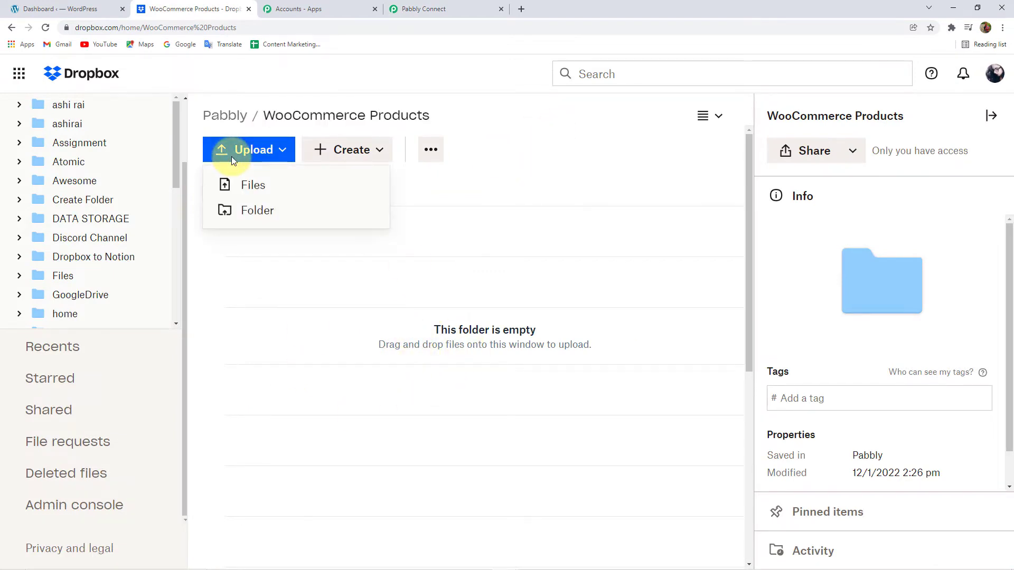
{"action": "left_click", "coordinate": [260, 191]}
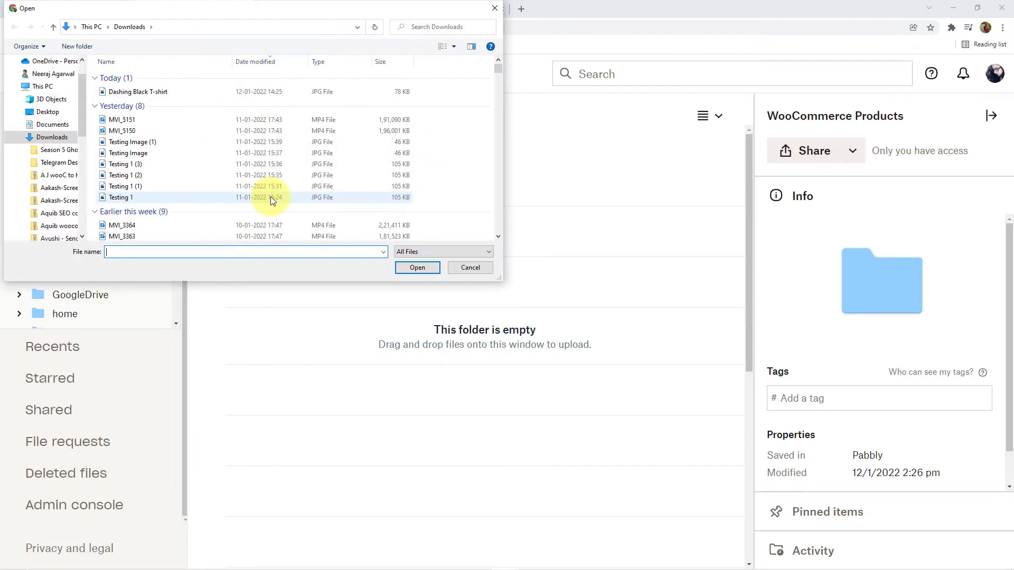
{"action": "double_click", "coordinate": [148, 93]}
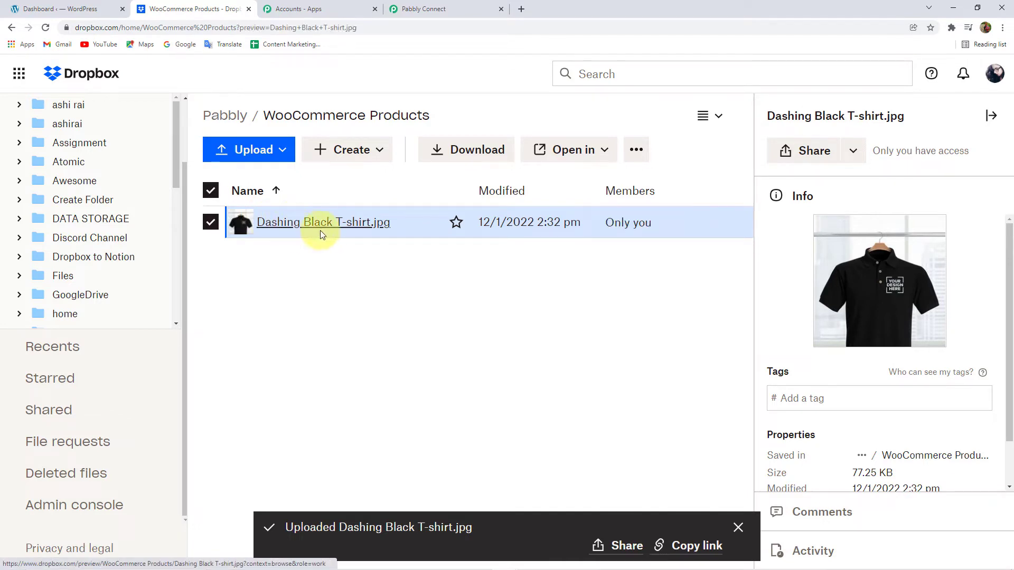
- Preview the uploaded Dashing Black T-shirt.jpg, dismiss the upload notice and go back to the folder
{"action": "left_click", "coordinate": [365, 225]}
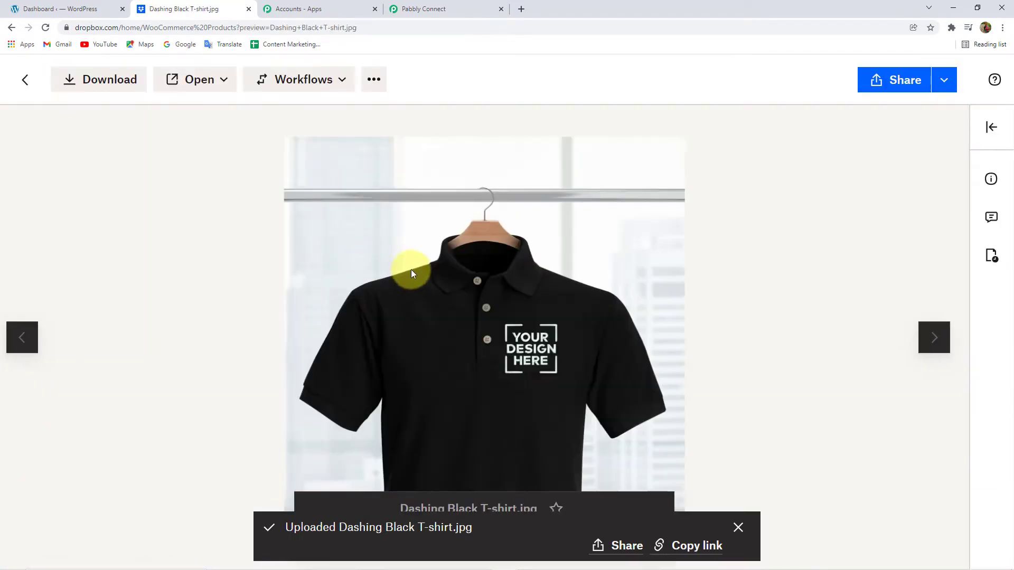
{"action": "left_click", "coordinate": [738, 527]}
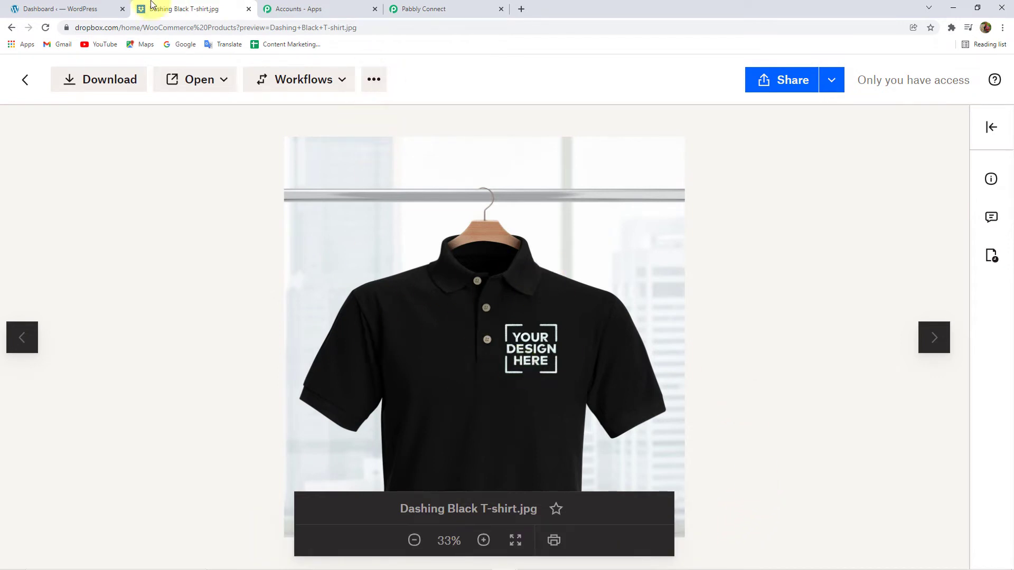
{"action": "left_click", "coordinate": [25, 79]}
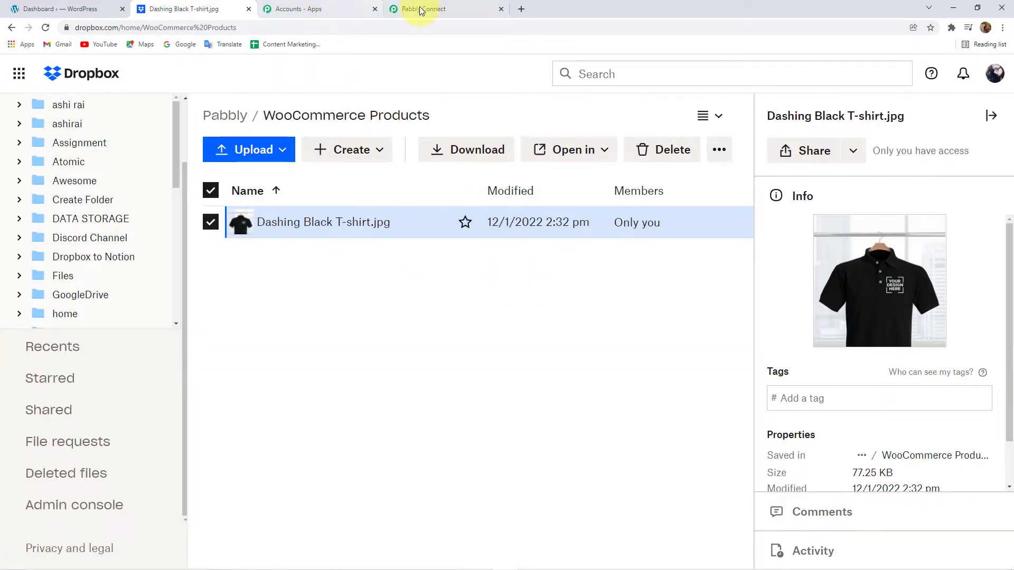
- Switch to Pabbly Connect, save the Dropbox trigger with a test request and check the file name in the response
{"action": "left_click", "coordinate": [435, 3]}
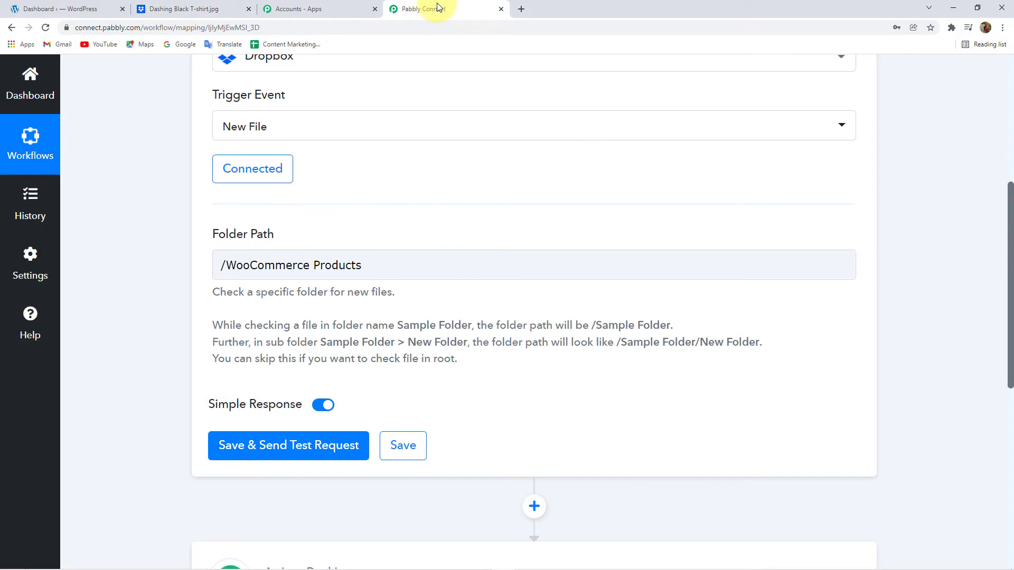
{"action": "left_click", "coordinate": [305, 448]}
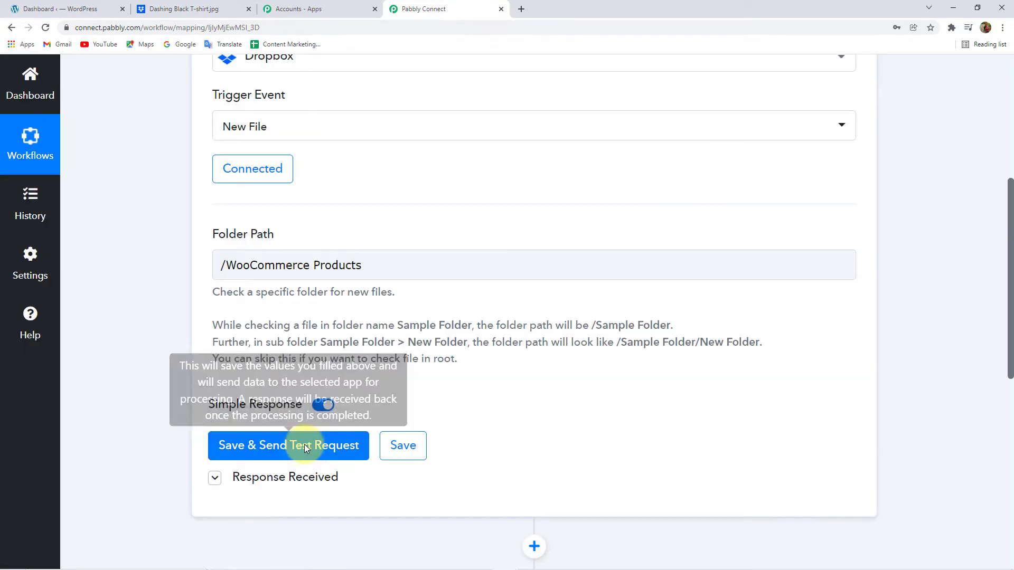
{"action": "scroll", "coordinate": [150, 399], "scroll_direction": "down", "scroll_amount": 2}
{"action": "scroll", "coordinate": [150, 399], "scroll_direction": "down", "scroll_amount": 2}
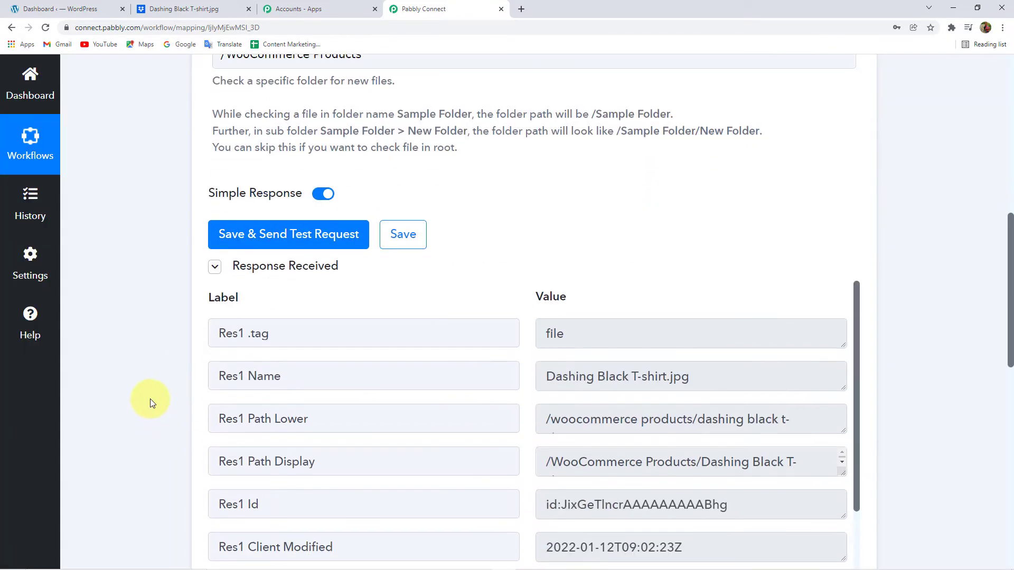
{"action": "scroll", "coordinate": [167, 344], "scroll_direction": "down", "scroll_amount": 1}
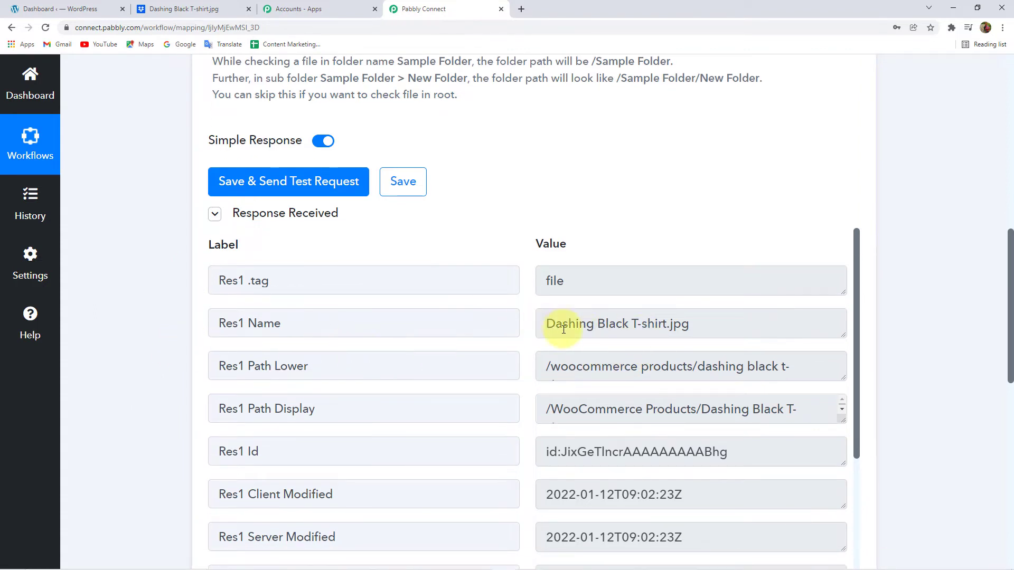
{"action": "left_click_drag", "start_coordinate": [545, 324], "coordinate": [690, 332]}
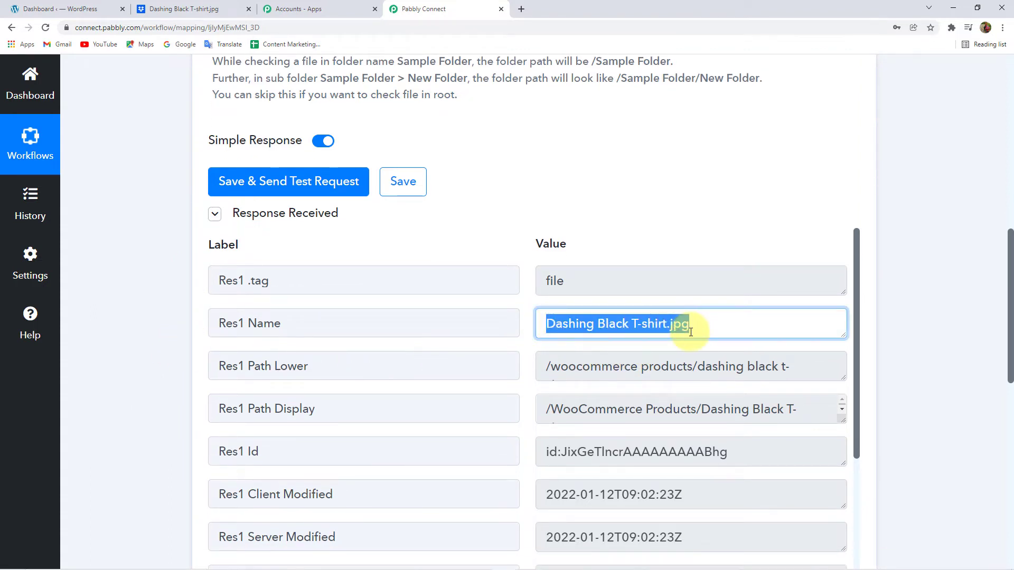
{"action": "left_click", "coordinate": [700, 330]}
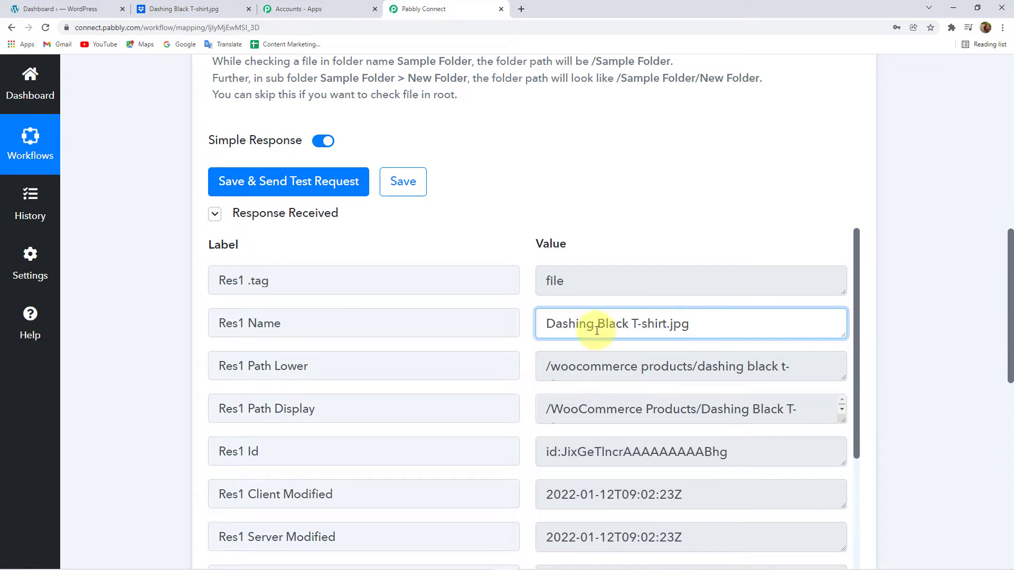
- Copy the Res3 Shareable Link from the trigger response and open it in a new browser tab to view the image
{"action": "scroll", "coordinate": [598, 344], "scroll_direction": "down", "scroll_amount": 2}
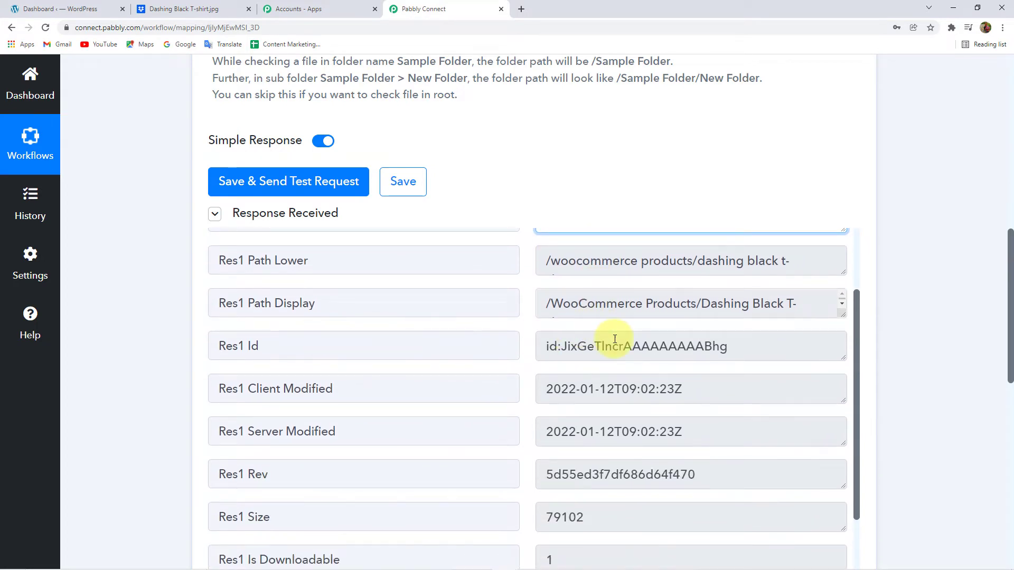
{"action": "scroll", "coordinate": [607, 340], "scroll_direction": "down", "scroll_amount": 5}
{"action": "scroll", "coordinate": [260, 396], "scroll_direction": "down", "scroll_amount": 6}
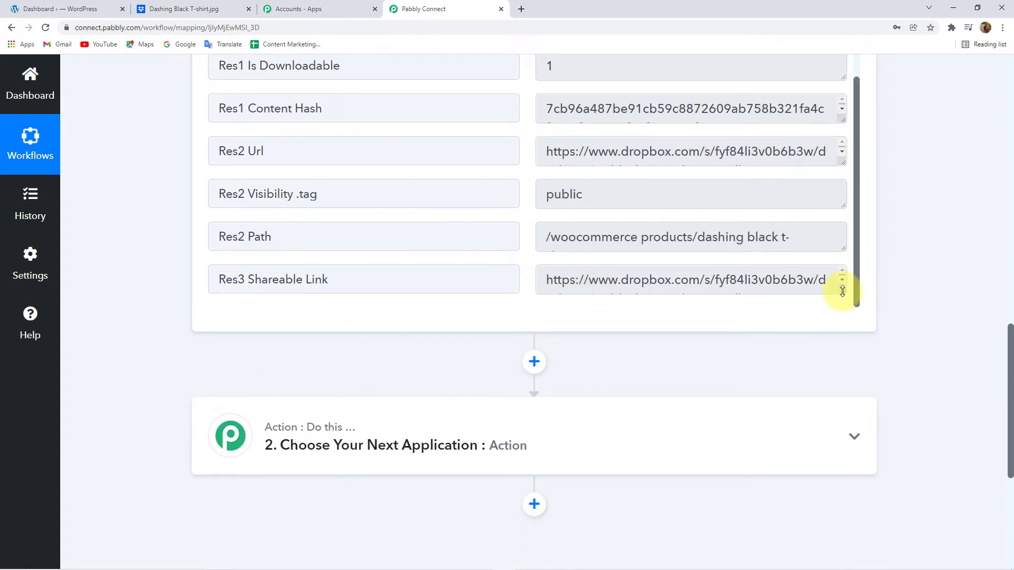
{"action": "left_click_drag", "start_coordinate": [843, 294], "coordinate": [543, 284]}
{"action": "key", "text": "ctrl+c"}
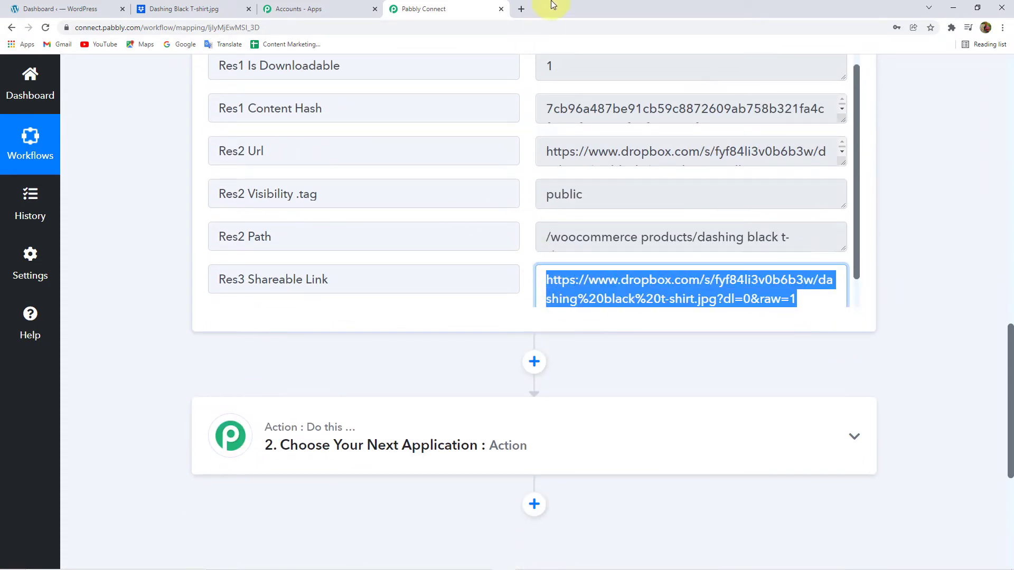
{"action": "left_click", "coordinate": [521, 9]}
{"action": "key", "text": "ctrl+v"}
{"action": "key", "text": "Return"}
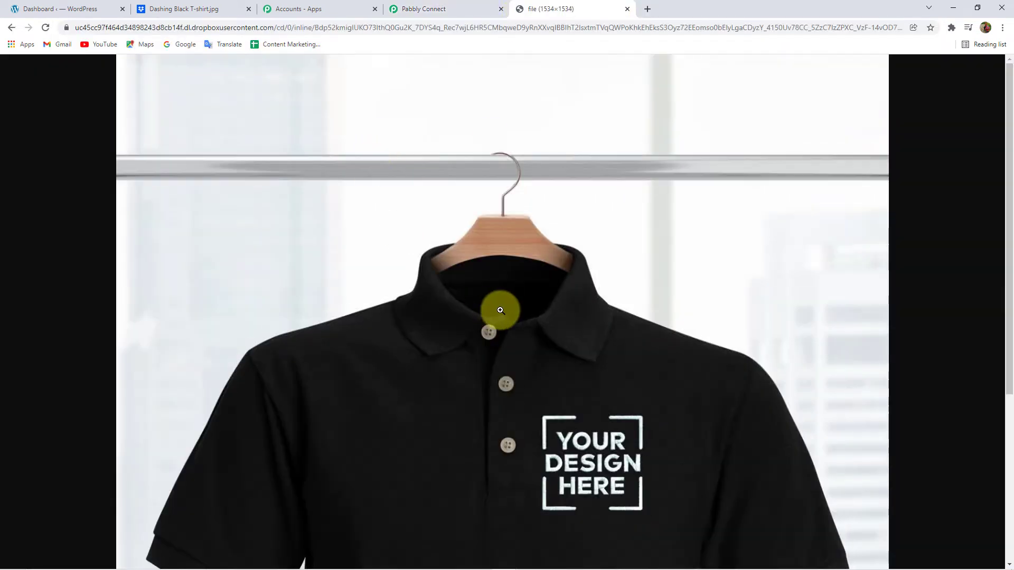
- Look over the whole black T-shirt image and close its browser tab
{"action": "scroll", "coordinate": [523, 297], "scroll_direction": "down", "scroll_amount": 5}
{"action": "scroll", "coordinate": [524, 297], "scroll_direction": "up", "scroll_amount": 5}
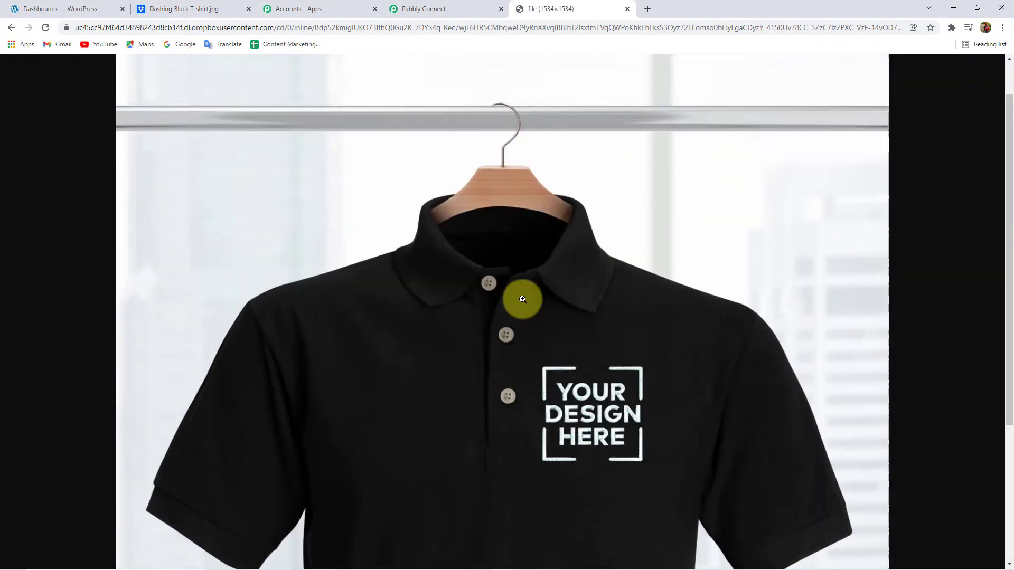
{"action": "scroll", "coordinate": [534, 267], "scroll_direction": "down", "scroll_amount": 4}
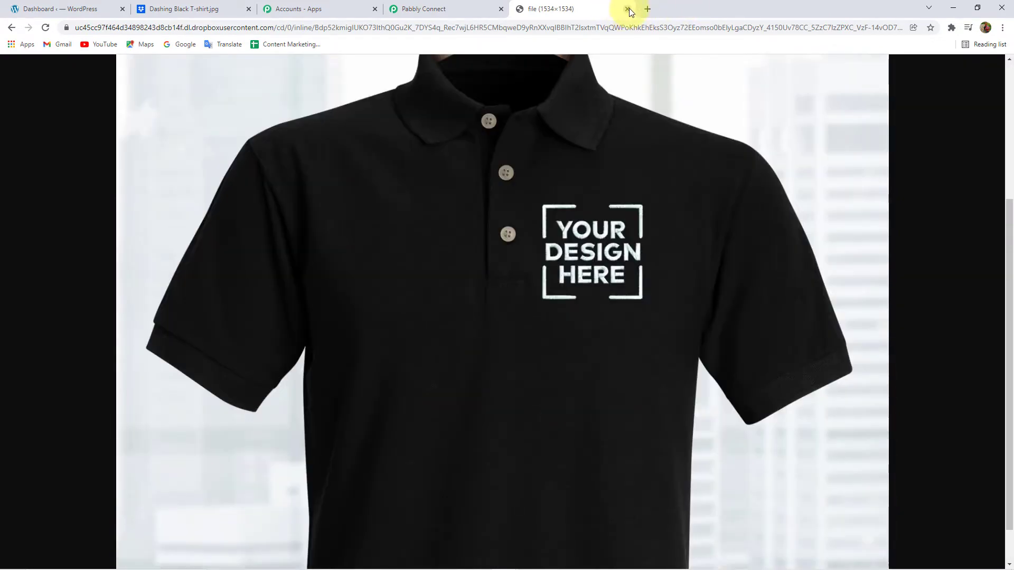
{"action": "left_click", "coordinate": [628, 9]}
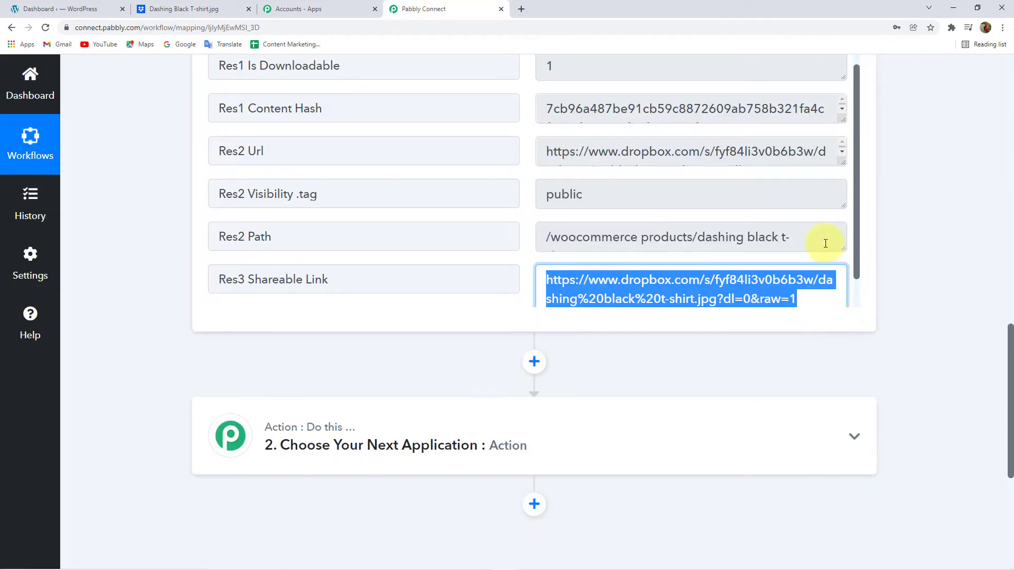
- Review the Dropbox trigger response from the shareable link up to Res1 Name, highlighting the product name without its file extension
{"action": "scroll", "coordinate": [827, 252], "scroll_direction": "down", "scroll_amount": 1}
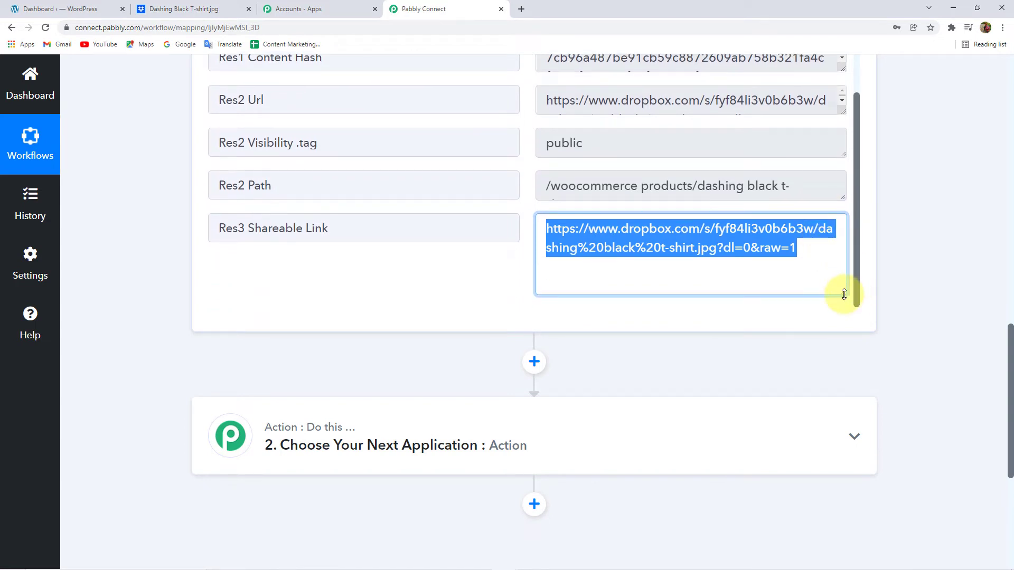
{"action": "mouse_move", "coordinate": [843, 294]}
{"action": "left_mouse_down"}
{"action": "mouse_move", "coordinate": [840, 261]}
{"action": "mouse_move", "coordinate": [843, 289]}
{"action": "left_mouse_up"}
{"action": "scroll", "coordinate": [482, 235], "scroll_direction": "up", "scroll_amount": 4}
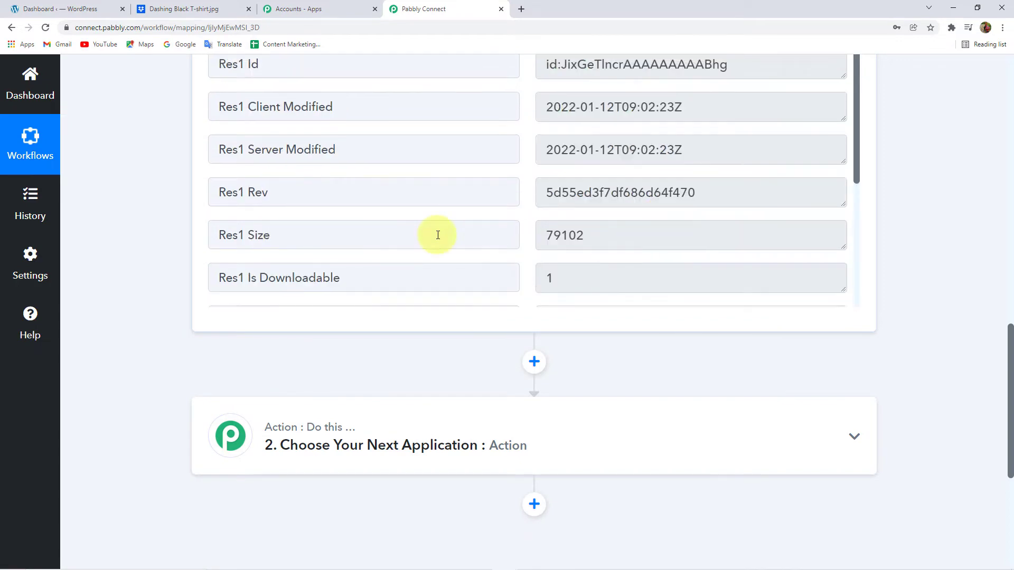
{"action": "scroll", "coordinate": [158, 195], "scroll_direction": "up", "scroll_amount": 3}
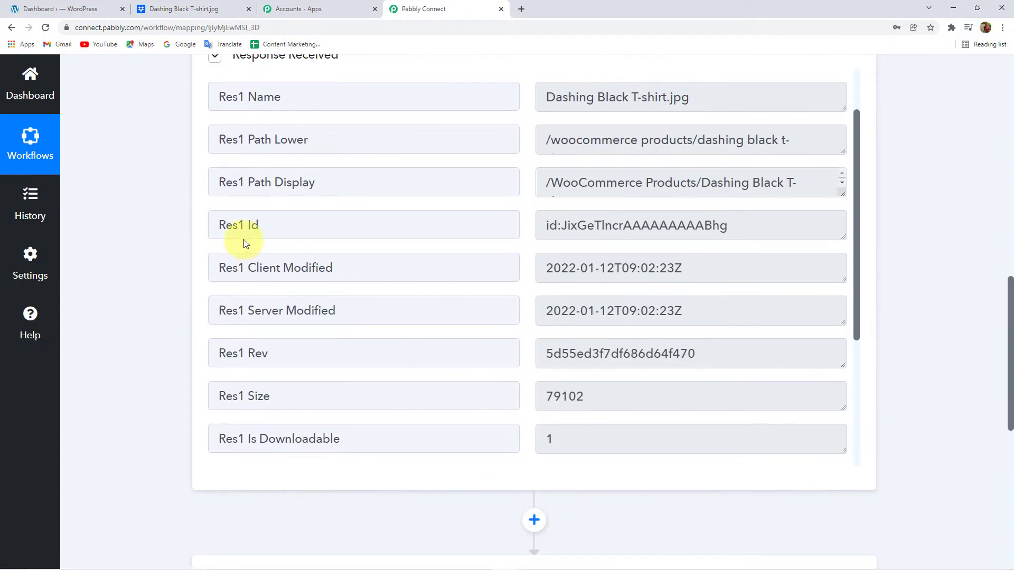
{"action": "scroll", "coordinate": [249, 242], "scroll_direction": "up", "scroll_amount": 2}
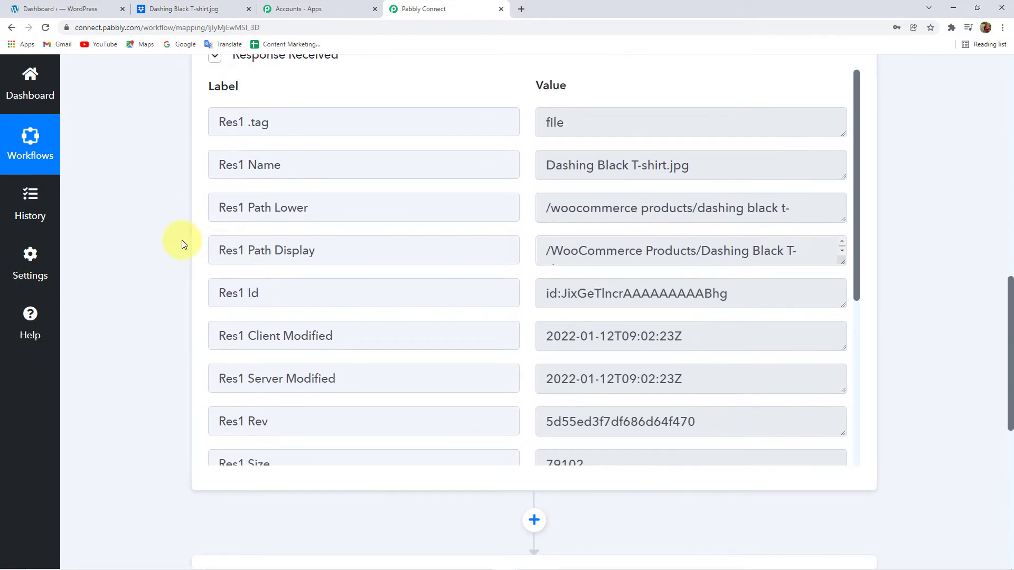
{"action": "scroll", "coordinate": [182, 240], "scroll_direction": "up", "scroll_amount": 2}
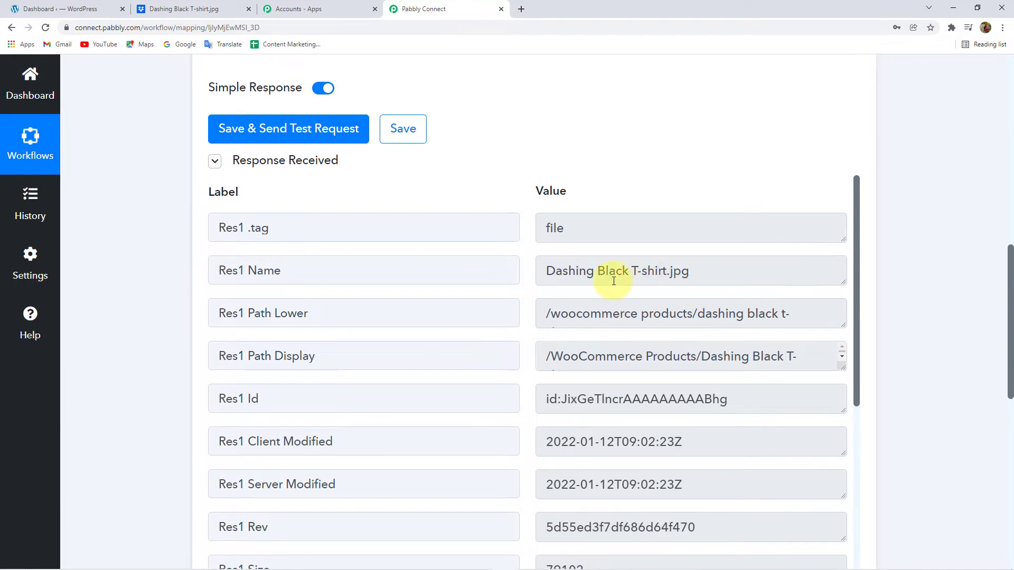
{"action": "mouse_move", "coordinate": [545, 273]}
{"action": "left_mouse_down"}
{"action": "mouse_move", "coordinate": [706, 280]}
{"action": "mouse_move", "coordinate": [555, 275]}
{"action": "left_mouse_up"}
{"action": "left_click", "coordinate": [652, 271]}
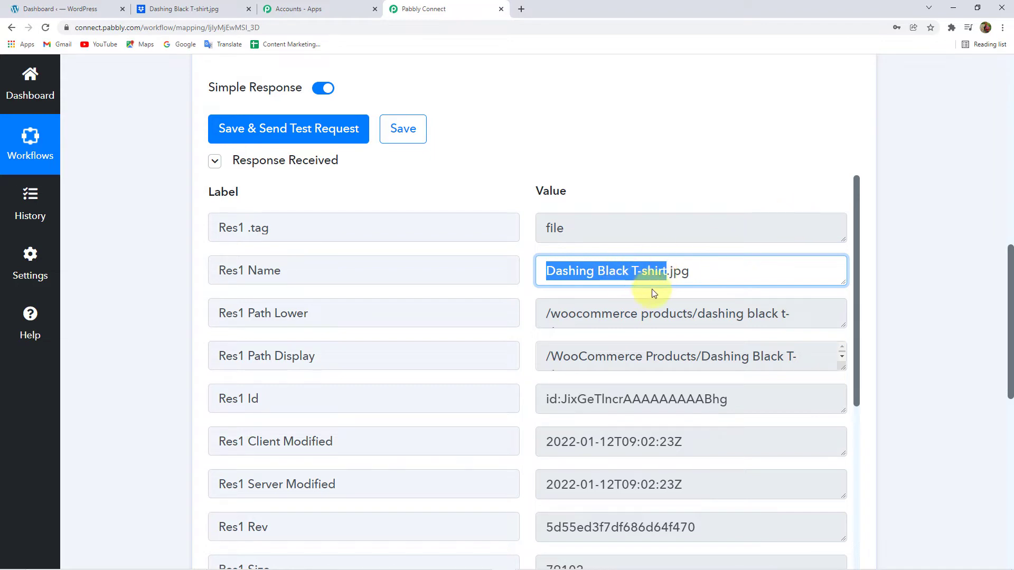
{"action": "left_click", "coordinate": [670, 272]}
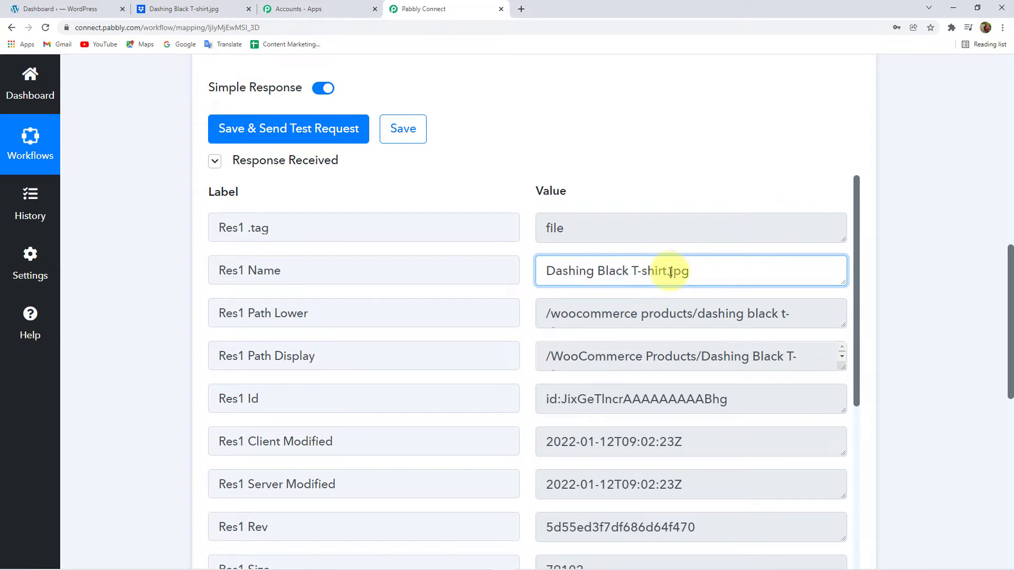
- Add an action step directly after the Dropbox trigger and choose Text Formatter by Pabbly as its app
{"action": "scroll", "coordinate": [946, 270], "scroll_direction": "down", "scroll_amount": 6}
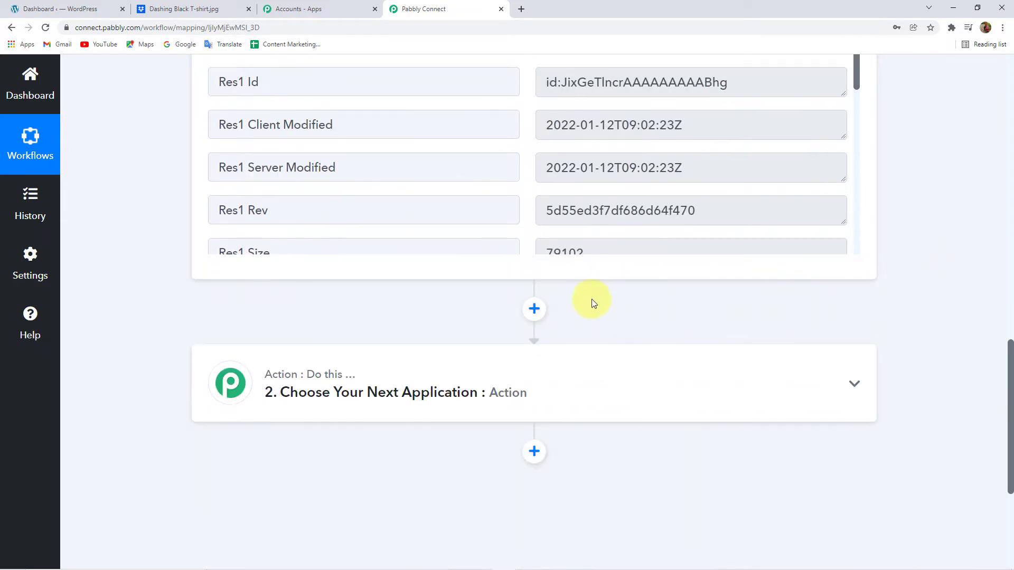
{"action": "left_click", "coordinate": [534, 308]}
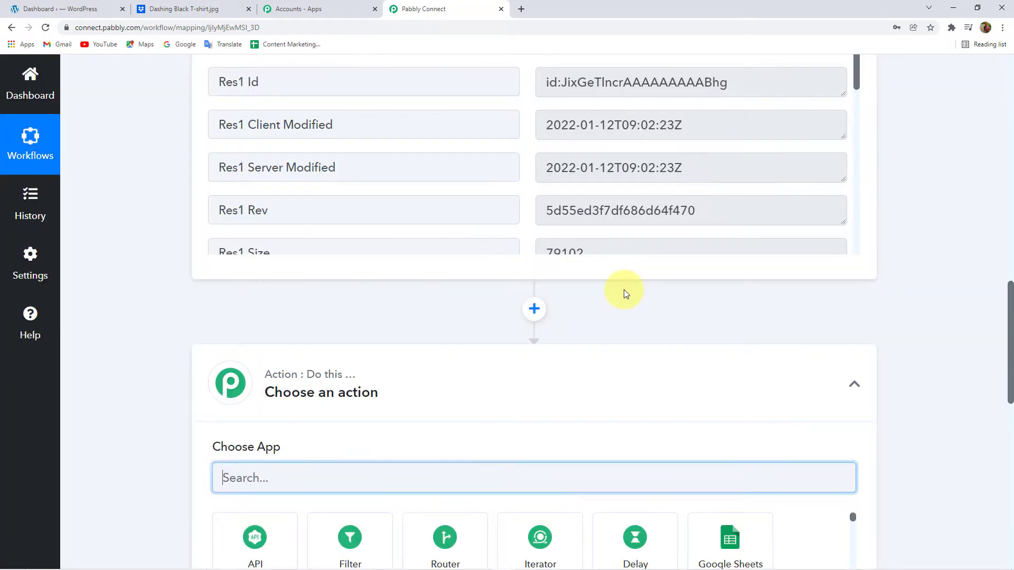
{"action": "scroll", "coordinate": [906, 205], "scroll_direction": "up", "scroll_amount": 8}
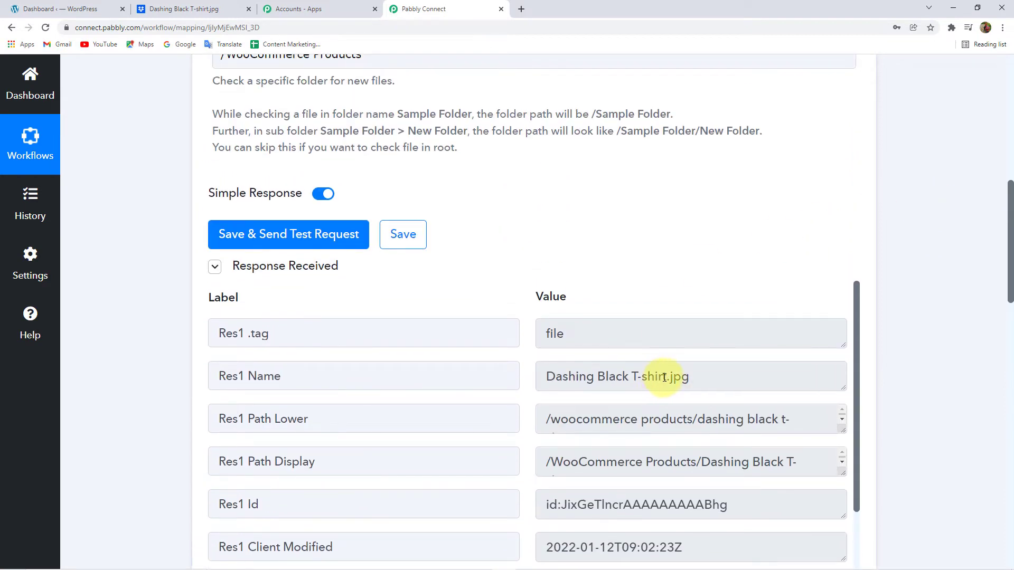
{"action": "left_click_drag", "start_coordinate": [666, 379], "coordinate": [544, 379]}
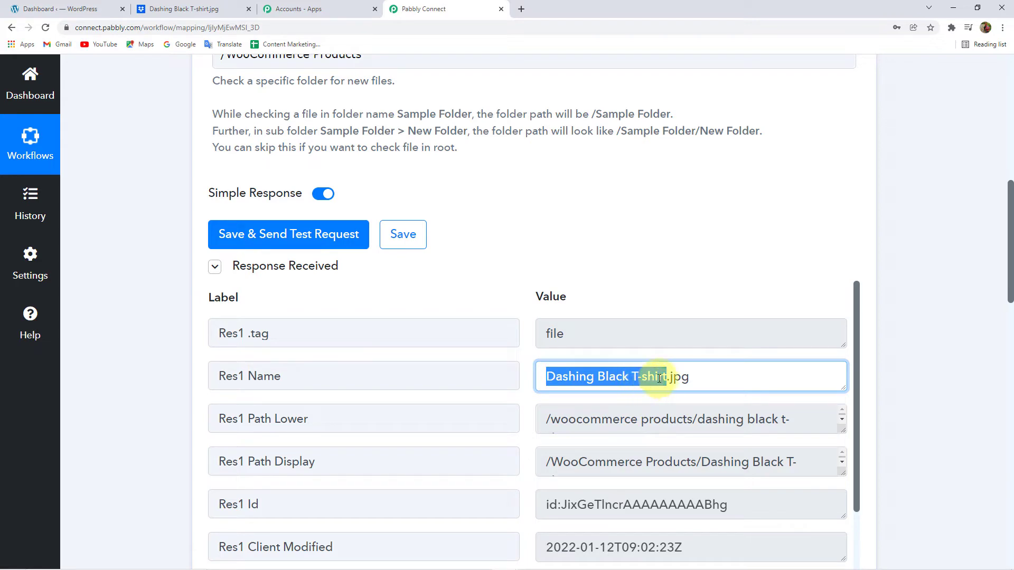
{"action": "scroll", "coordinate": [903, 391], "scroll_direction": "down", "scroll_amount": 12}
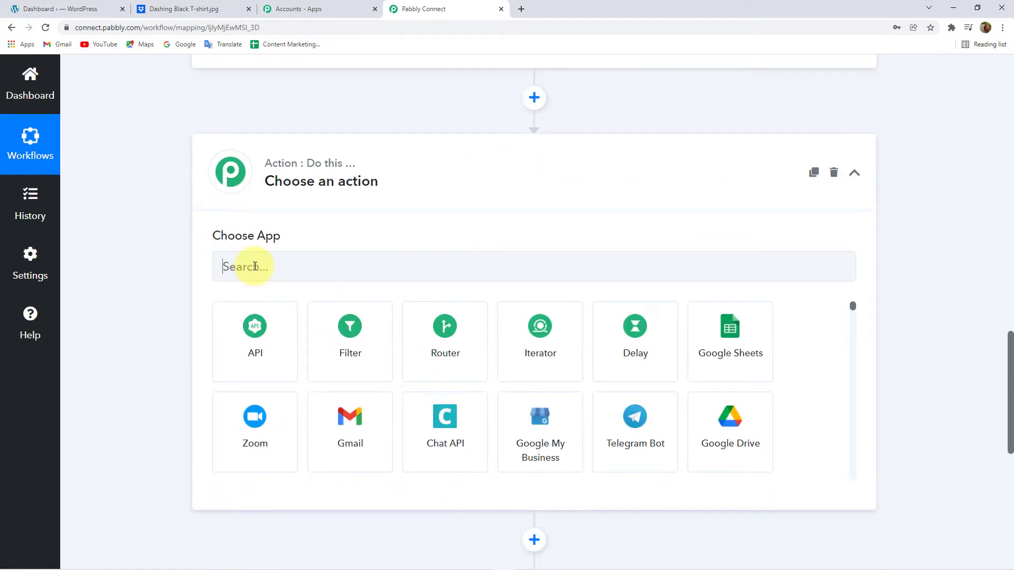
{"action": "left_click", "coordinate": [255, 267]}
{"action": "type", "text": "text"}
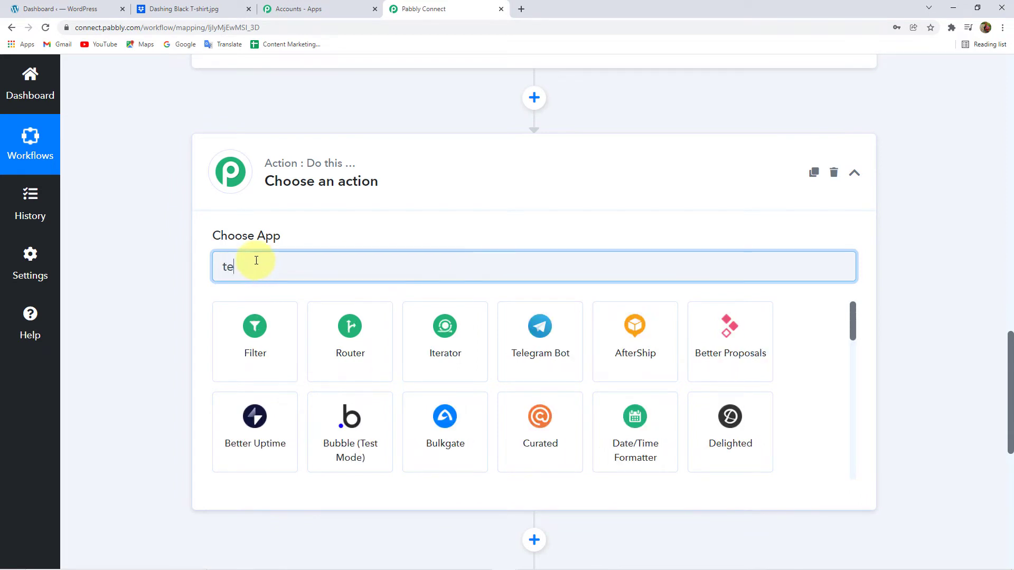
{"action": "left_click", "coordinate": [354, 338]}
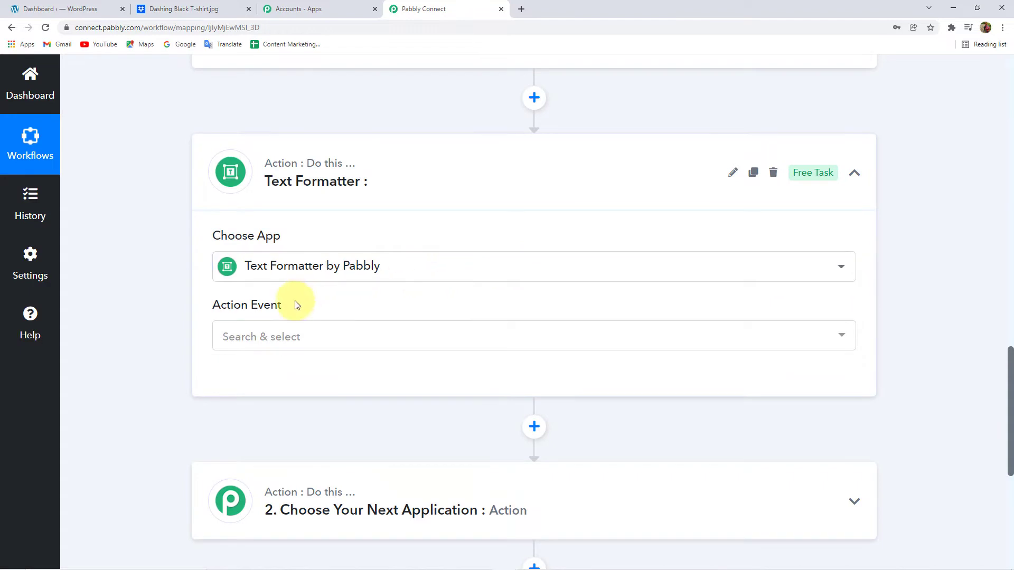
- Set the Text Formatter action event to Split Text and connect it
{"action": "left_click", "coordinate": [275, 337]}
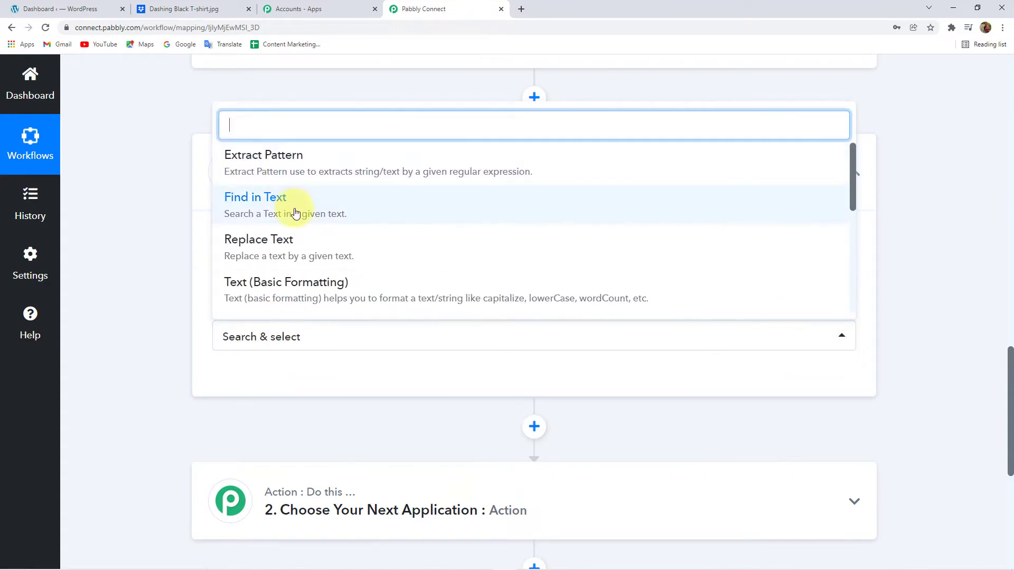
{"action": "scroll", "coordinate": [295, 204], "scroll_direction": "down", "scroll_amount": 3}
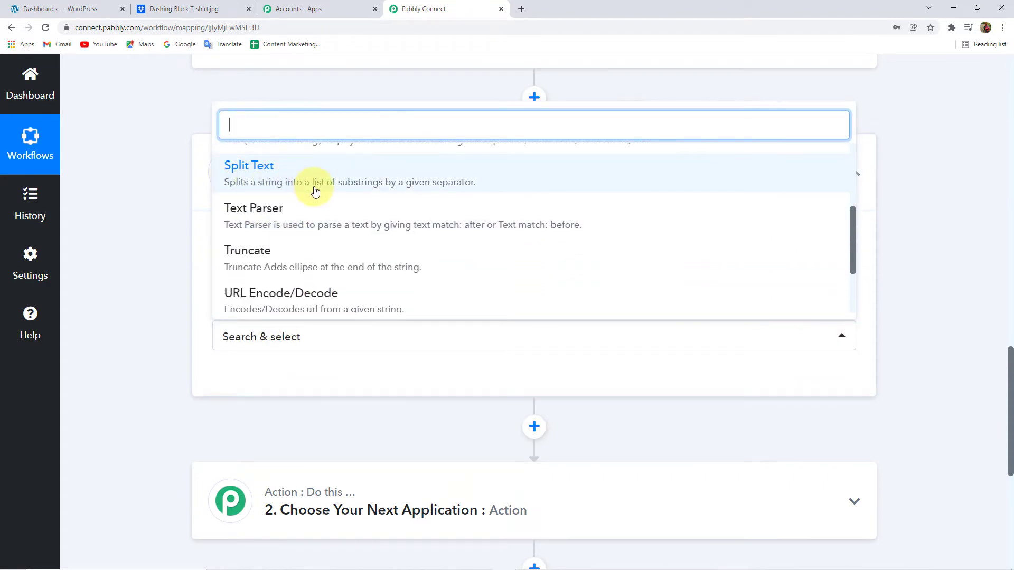
{"action": "left_click", "coordinate": [300, 183]}
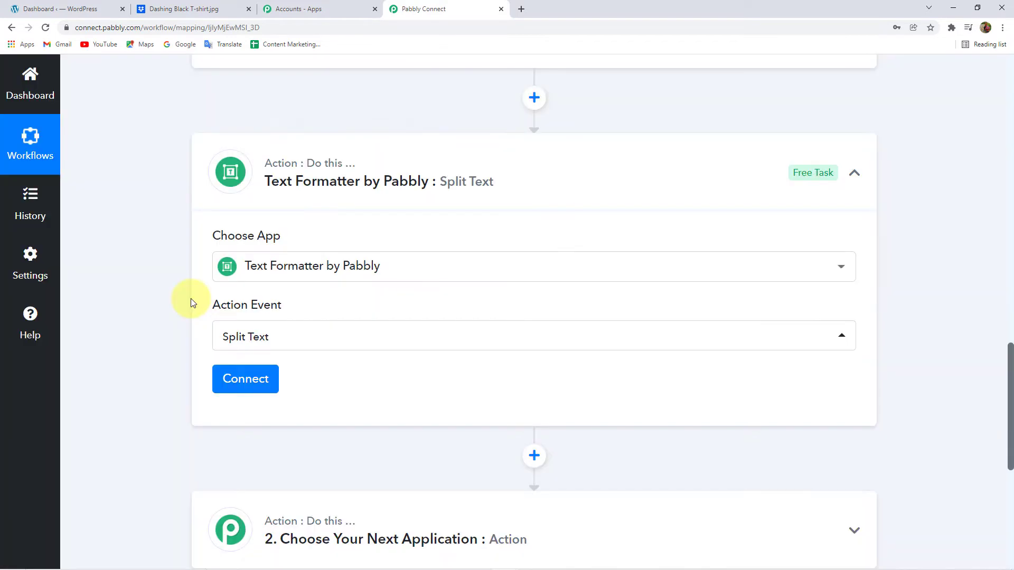
{"action": "left_click", "coordinate": [245, 391]}
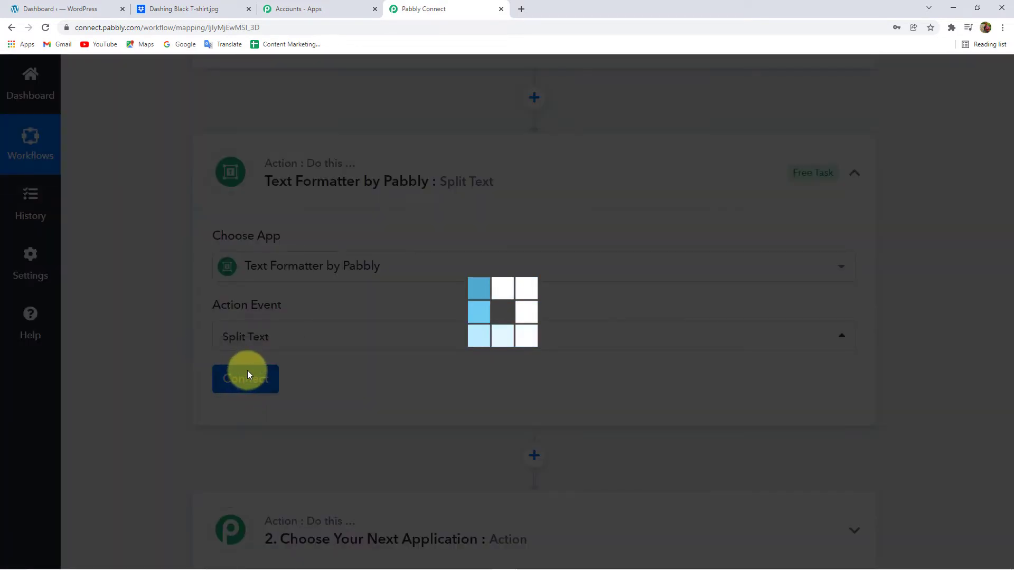
- Map Res1 Name from the Dropbox: New File step as the Text to Split
{"action": "scroll", "coordinate": [149, 359], "scroll_direction": "down", "scroll_amount": 4}
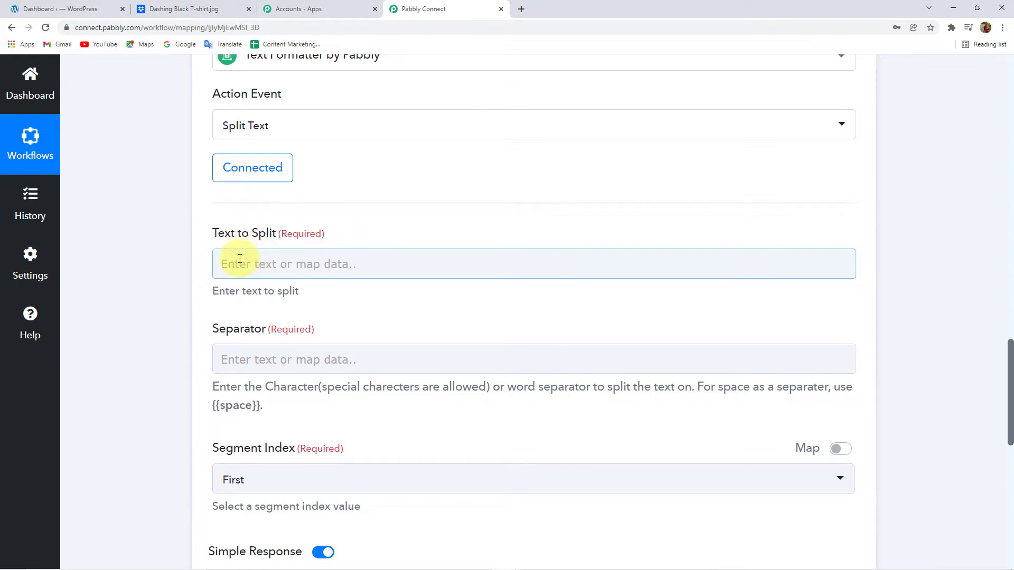
{"action": "left_click", "coordinate": [270, 263]}
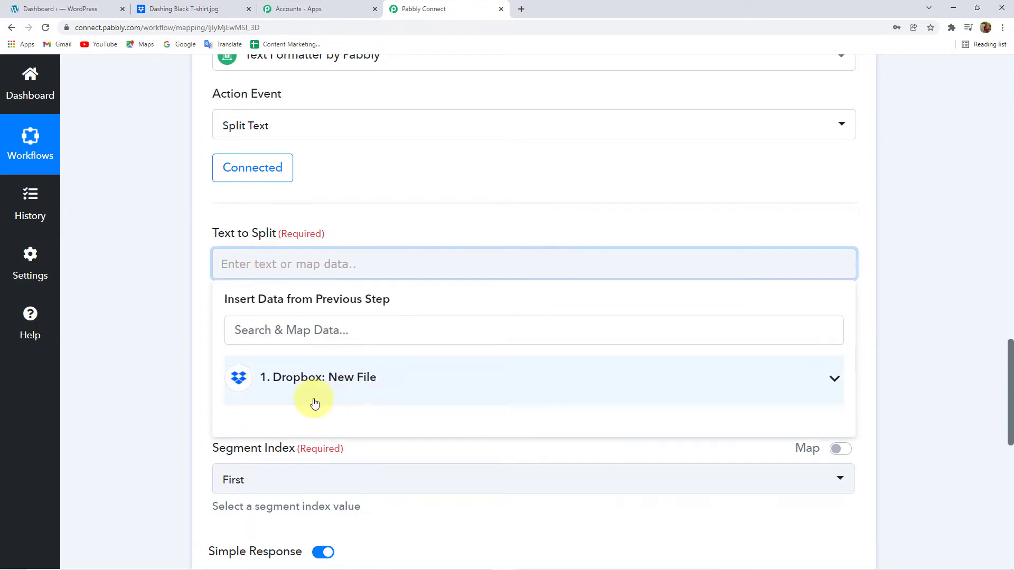
{"action": "left_click", "coordinate": [286, 383]}
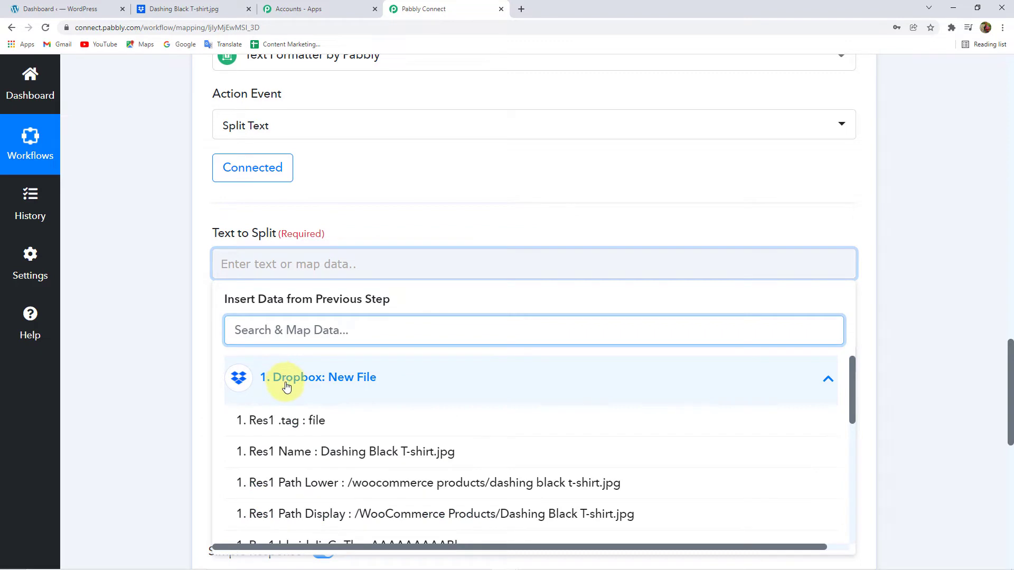
{"action": "scroll", "coordinate": [148, 326], "scroll_direction": "down", "scroll_amount": 1}
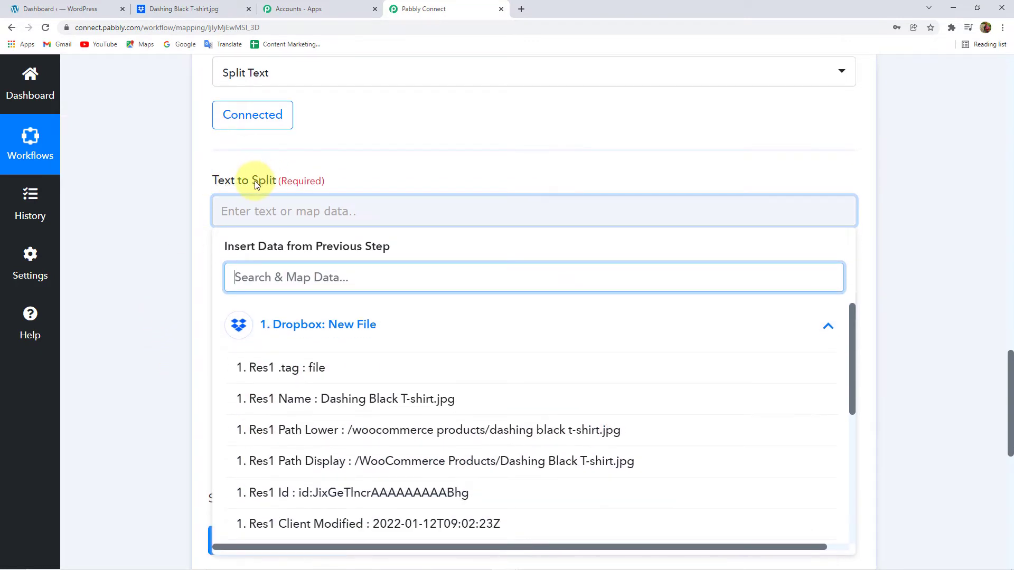
{"action": "left_click", "coordinate": [362, 401]}
{"action": "left_click", "coordinate": [178, 217]}
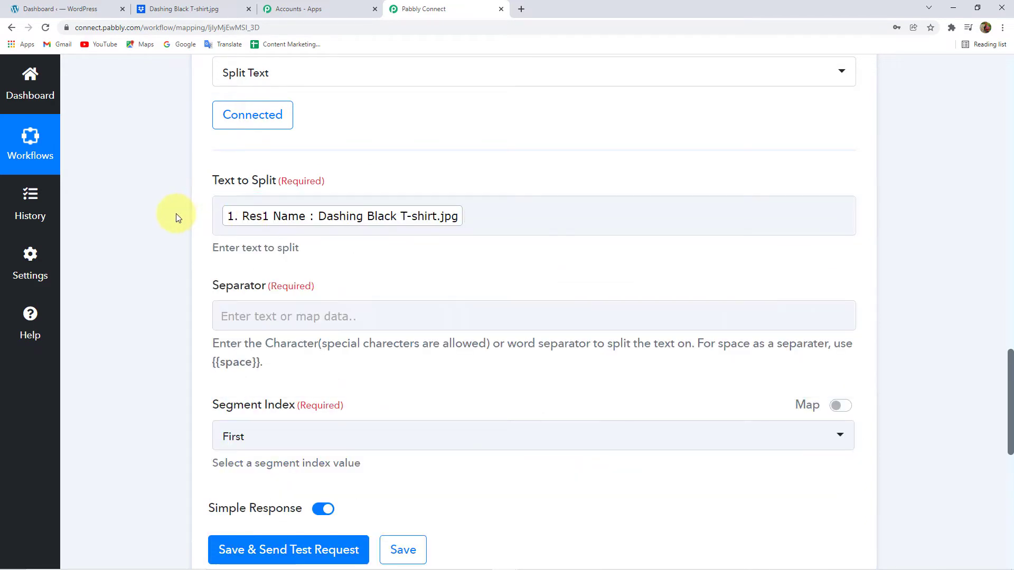
- Enter {{.}} as the separator for splitting the file name
{"action": "left_click", "coordinate": [285, 315]}
{"action": "left_click", "coordinate": [442, 221]}
{"action": "left_click", "coordinate": [284, 321]}
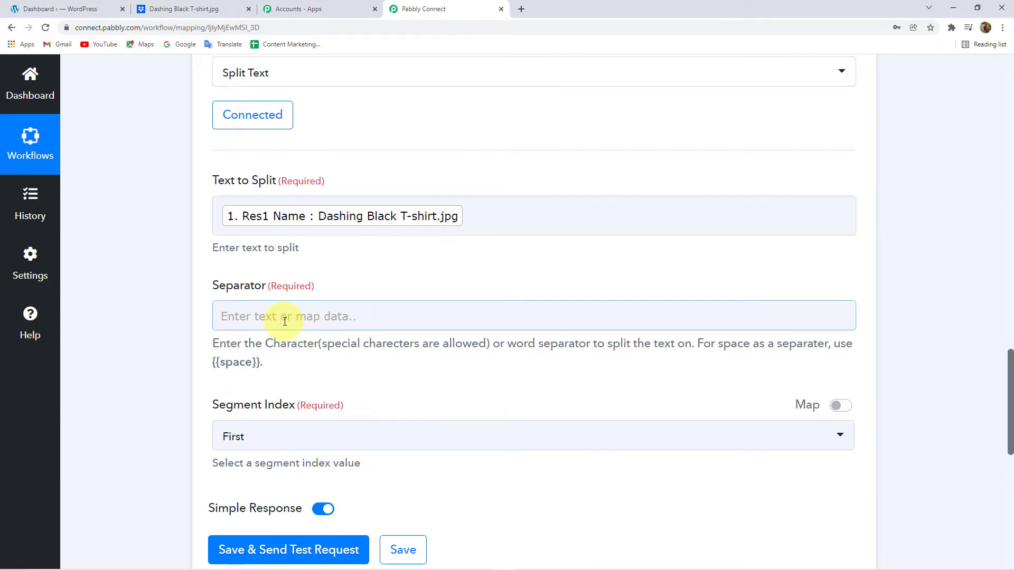
{"action": "left_click", "coordinate": [271, 341]}
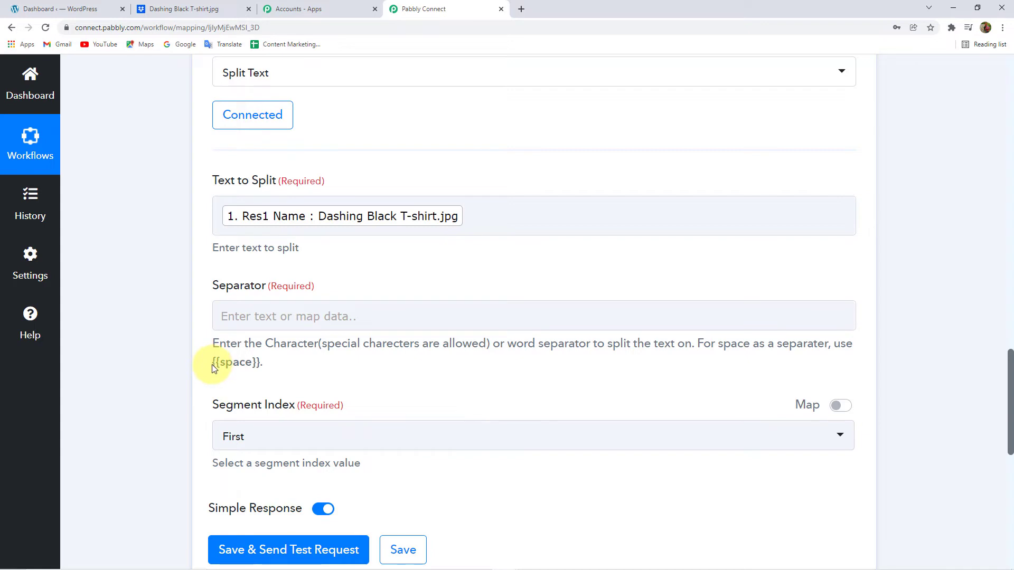
{"action": "left_click_drag", "start_coordinate": [214, 365], "coordinate": [259, 373]}
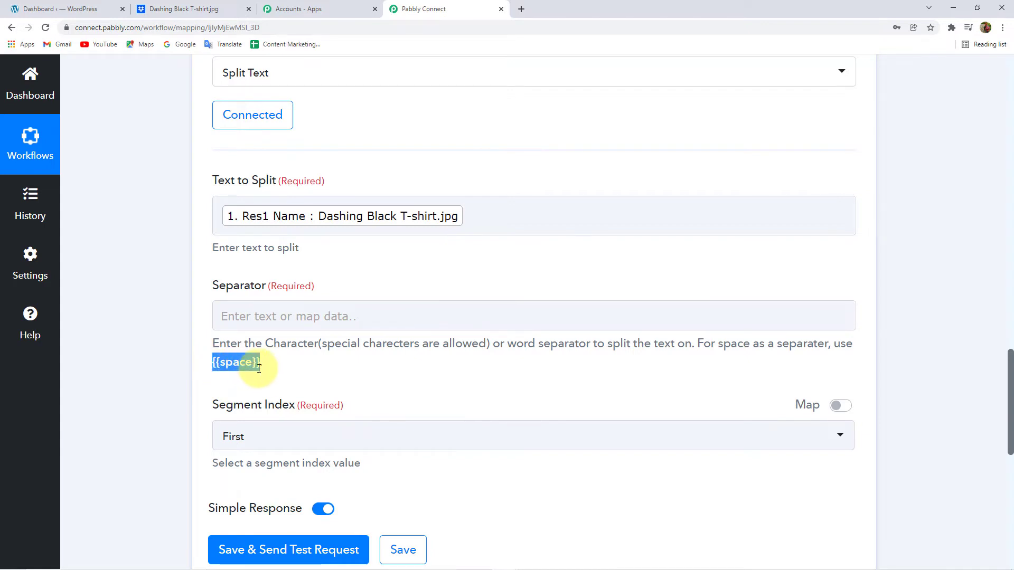
{"action": "left_click", "coordinate": [263, 317]}
{"action": "type", "text": "{{space}}"}
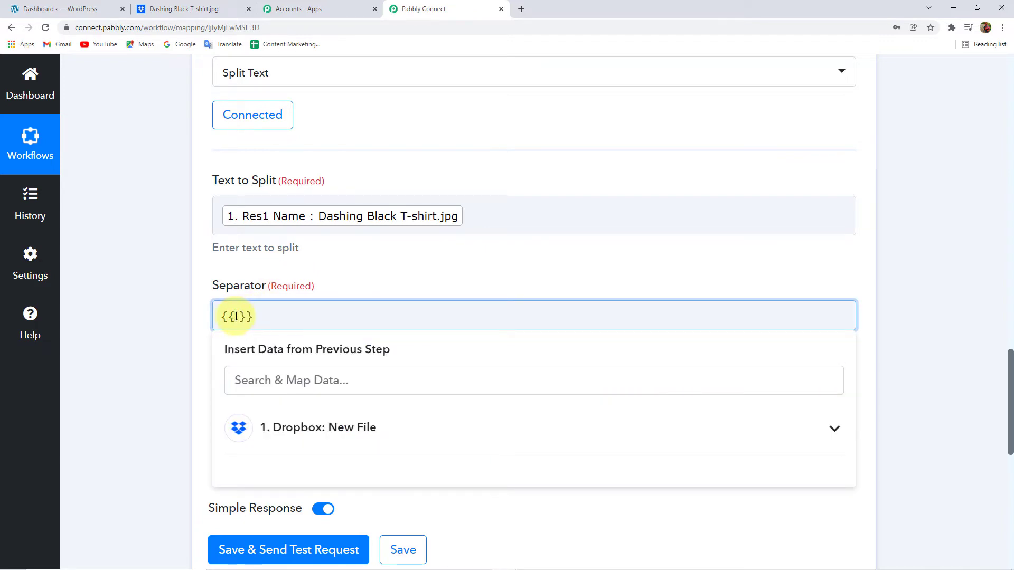
{"action": "left_click", "coordinate": [182, 316]}
- Set the Segment Index to All, then save the Split Text action and send a test request
{"action": "scroll", "coordinate": [224, 344], "scroll_direction": "down", "scroll_amount": 2}
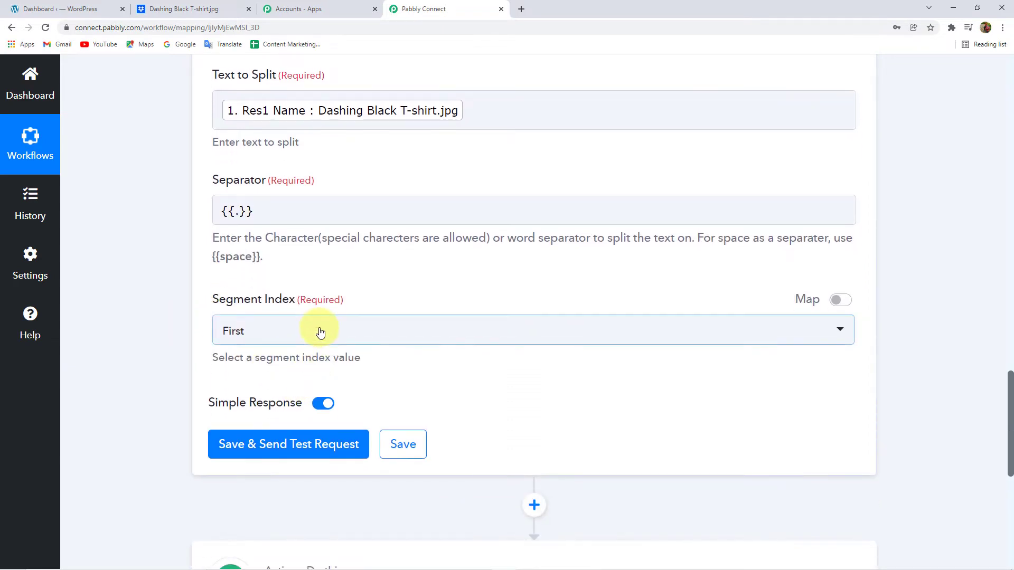
{"action": "left_click", "coordinate": [320, 331]}
{"action": "left_click", "coordinate": [264, 513]}
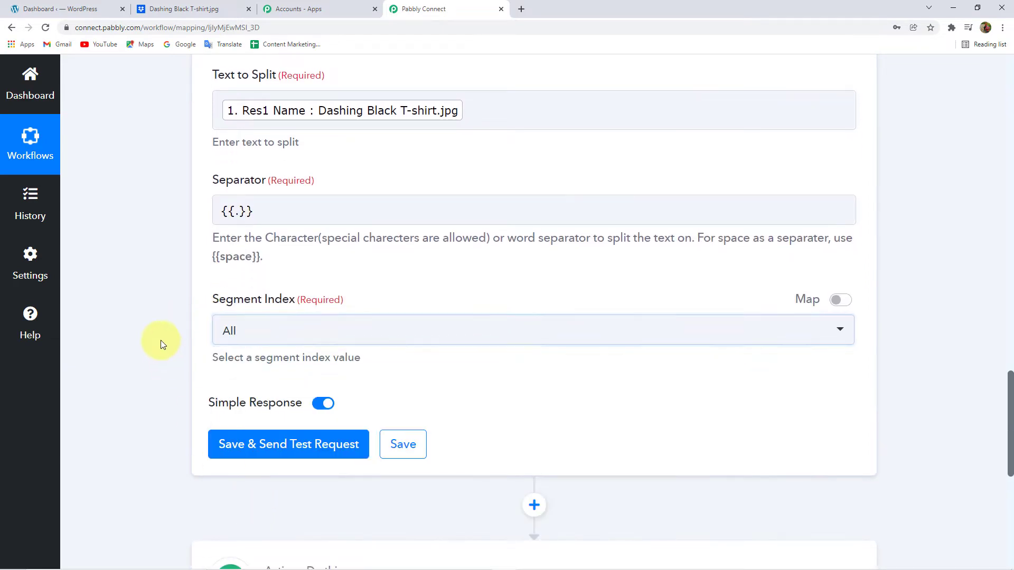
{"action": "scroll", "coordinate": [262, 333], "scroll_direction": "down", "scroll_amount": 1}
{"action": "left_click", "coordinate": [270, 393]}
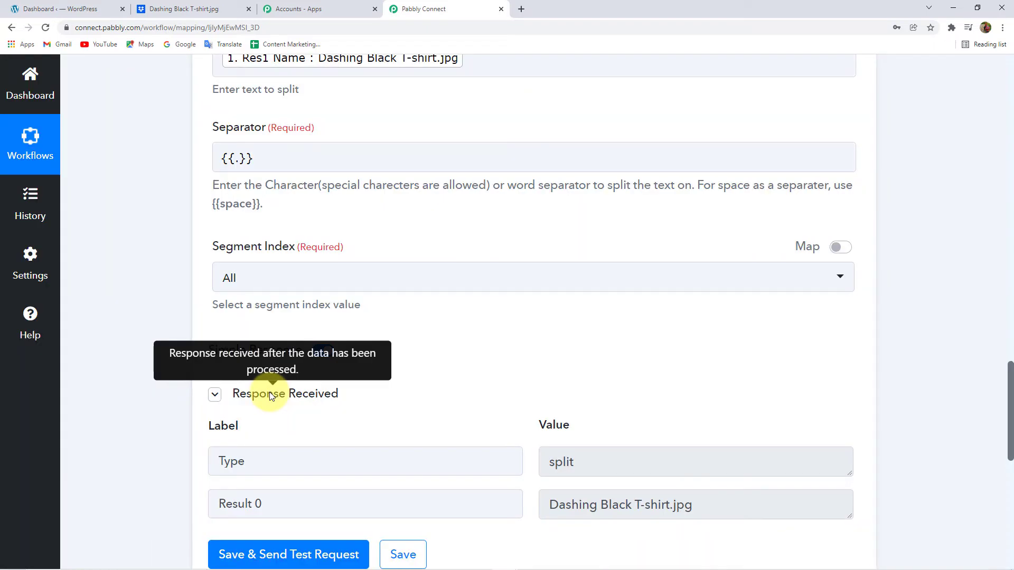
- Check the Result 0 value in the split response and return to the Separator setting
{"action": "scroll", "coordinate": [515, 394], "scroll_direction": "down", "scroll_amount": 2}
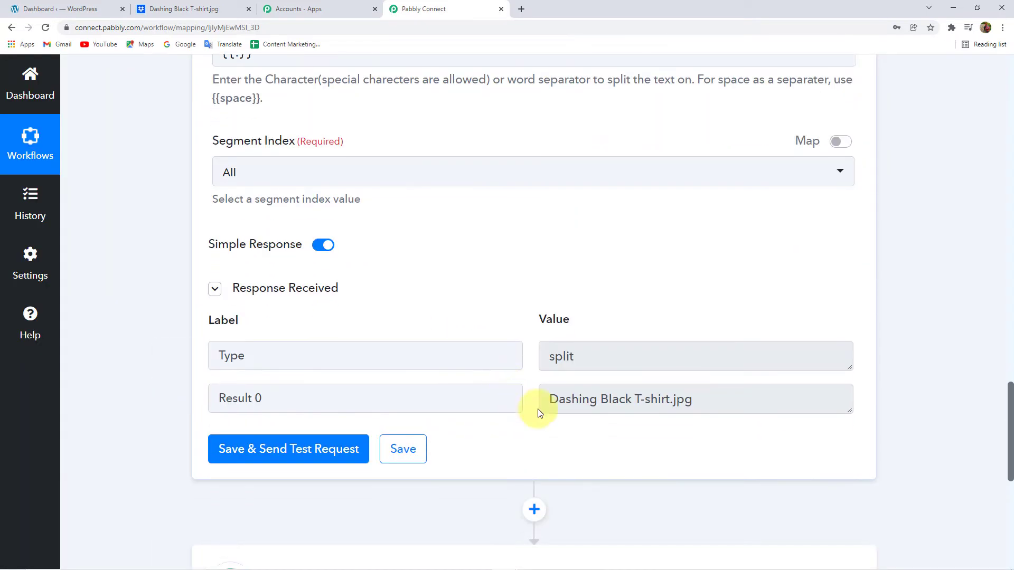
{"action": "double_click", "coordinate": [670, 402]}
{"action": "left_click", "coordinate": [680, 403]}
{"action": "scroll", "coordinate": [188, 176], "scroll_direction": "up", "scroll_amount": 3}
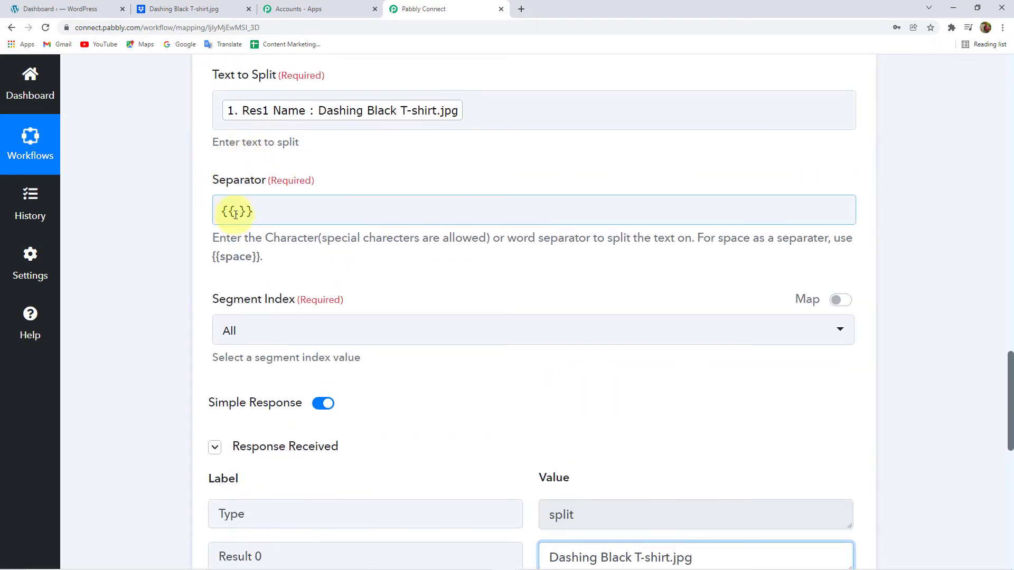
- Set the Separator to a plain period (.) without braces, then save the Split Text action and send a test request
{"action": "left_click_drag", "start_coordinate": [236, 213], "coordinate": [175, 216]}
{"action": "key", "text": "BackSpace"}
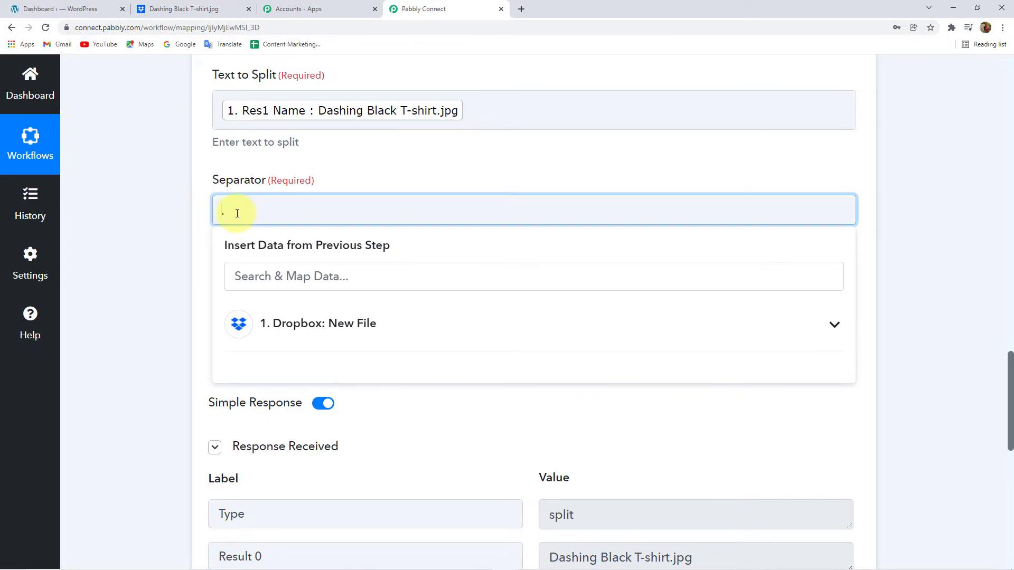
{"action": "left_click", "coordinate": [169, 227]}
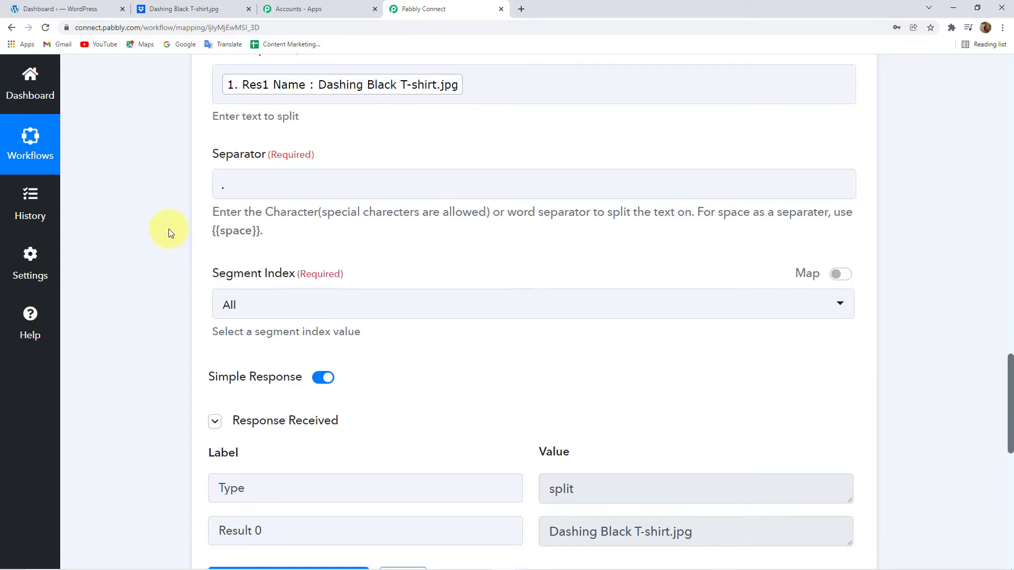
{"action": "scroll", "coordinate": [169, 229], "scroll_direction": "down", "scroll_amount": 5}
{"action": "left_click", "coordinate": [290, 347]}
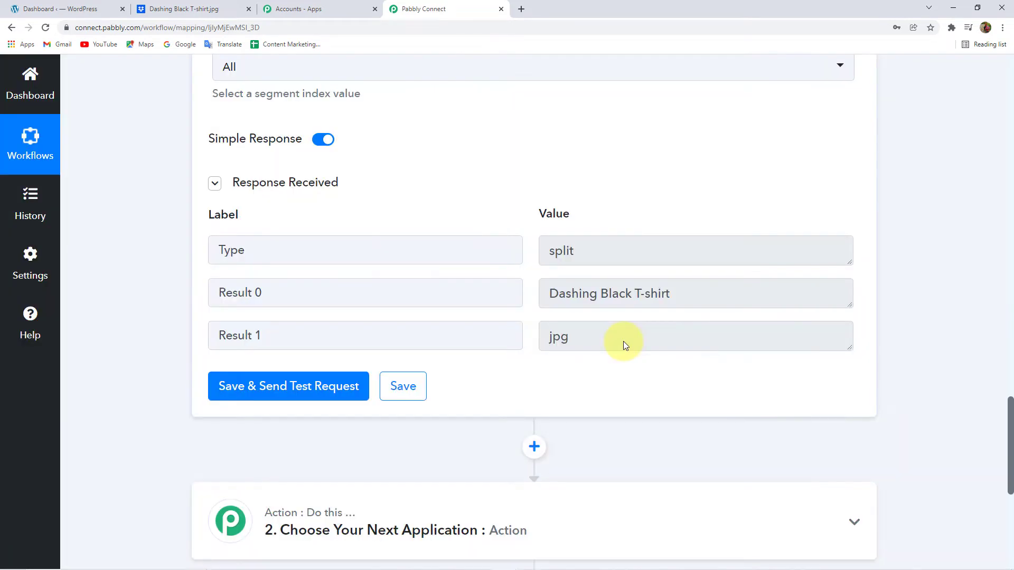
- Review the Separator setting and the Result 0 and Result 1 values in the split response
{"action": "scroll", "coordinate": [211, 122], "scroll_direction": "up", "scroll_amount": 2}
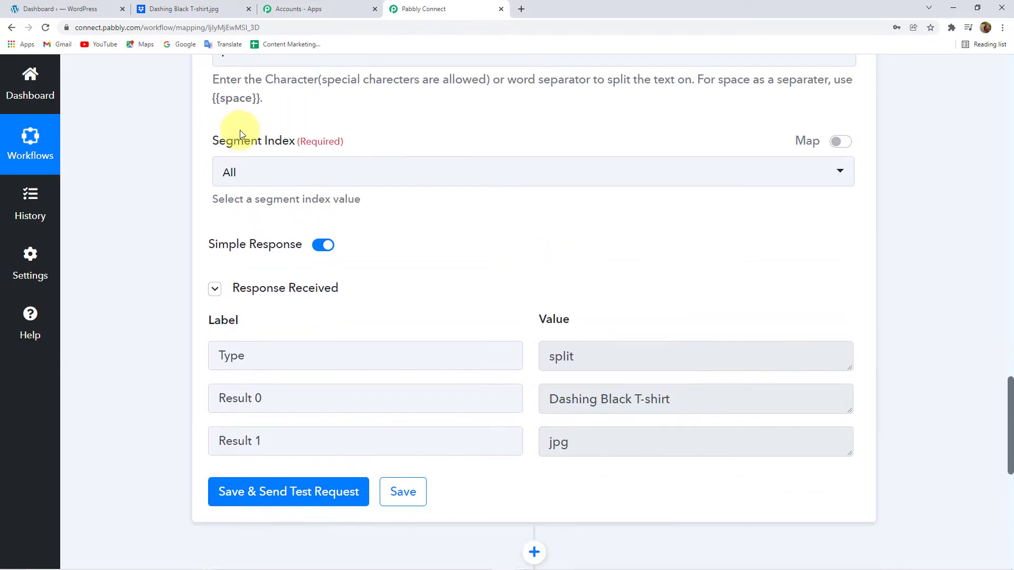
{"action": "scroll", "coordinate": [226, 219], "scroll_direction": "up", "scroll_amount": 3}
{"action": "left_click", "coordinate": [233, 213]}
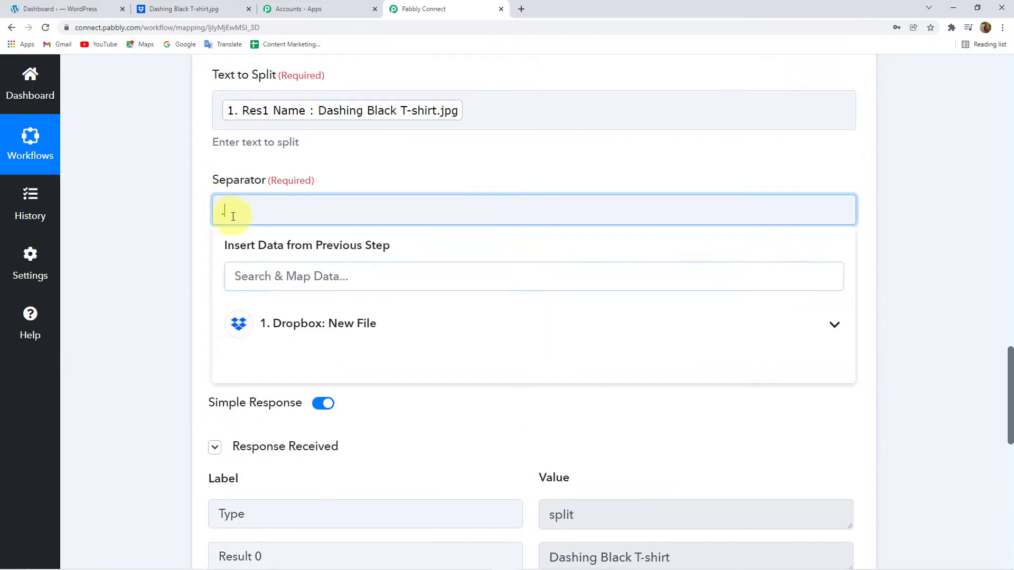
{"action": "left_click", "coordinate": [185, 215]}
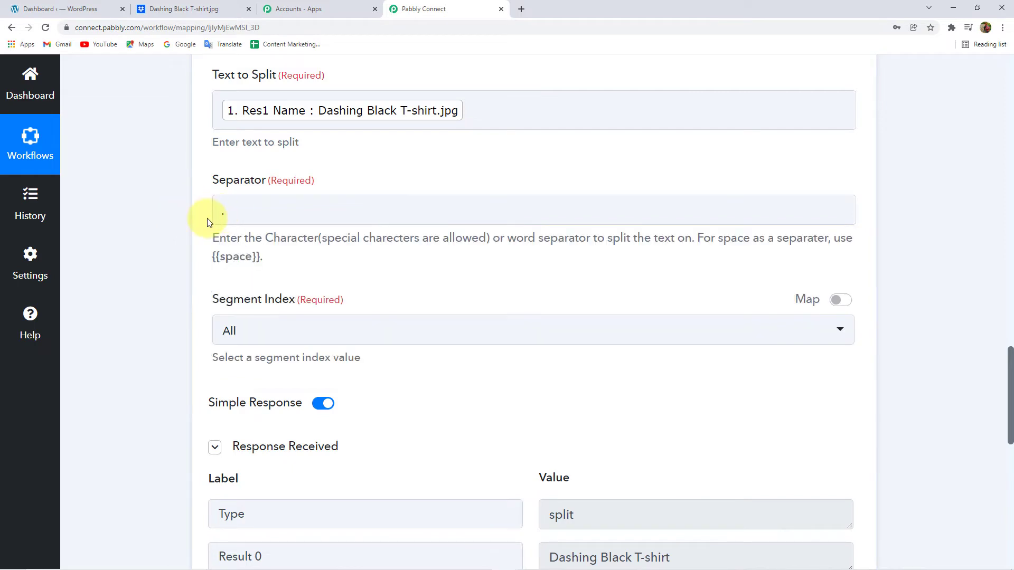
{"action": "scroll", "coordinate": [187, 223], "scroll_direction": "down", "scroll_amount": 4}
{"action": "scroll", "coordinate": [186, 226], "scroll_direction": "down", "scroll_amount": 2}
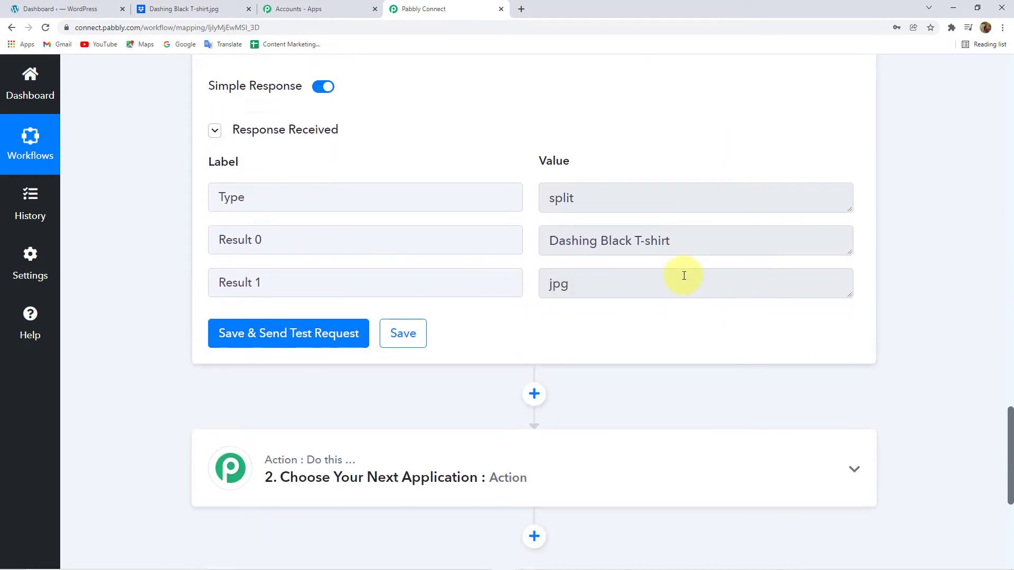
{"action": "left_click_drag", "start_coordinate": [685, 239], "coordinate": [550, 237]}
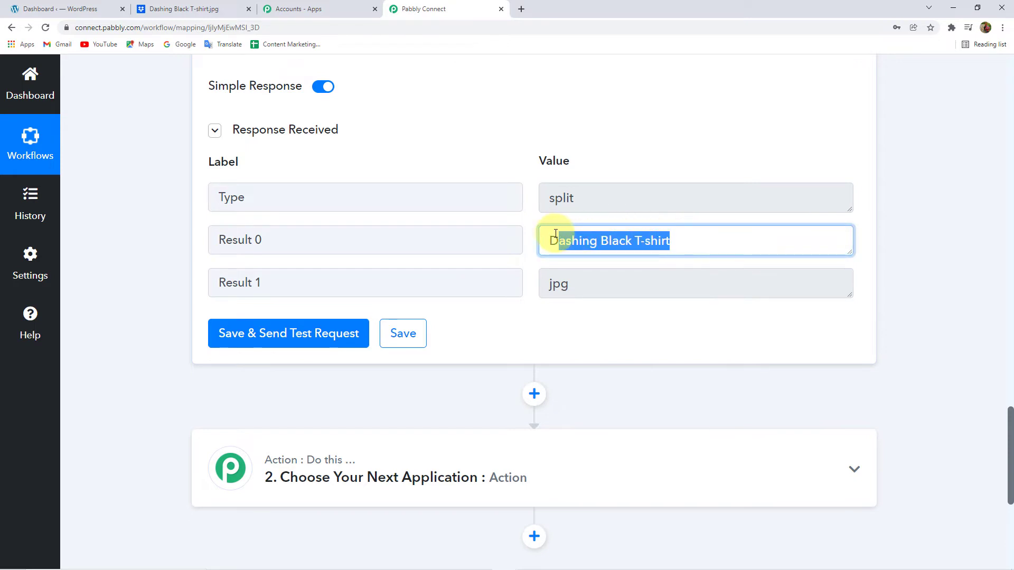
{"action": "left_click", "coordinate": [606, 242]}
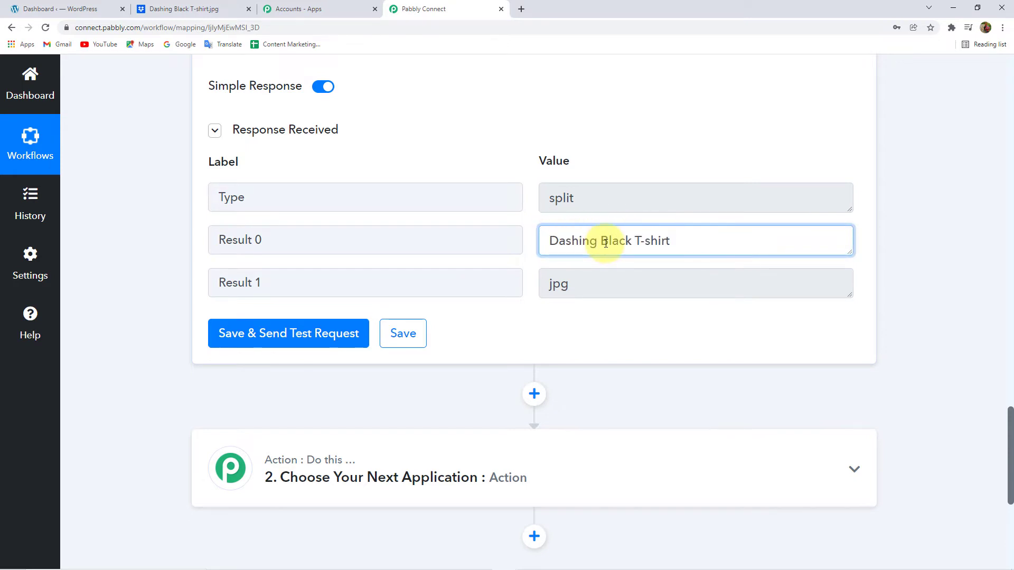
- Choose WooCommerce as the app for the empty action step below the Split Text action
{"action": "scroll", "coordinate": [126, 214], "scroll_direction": "down", "scroll_amount": 3}
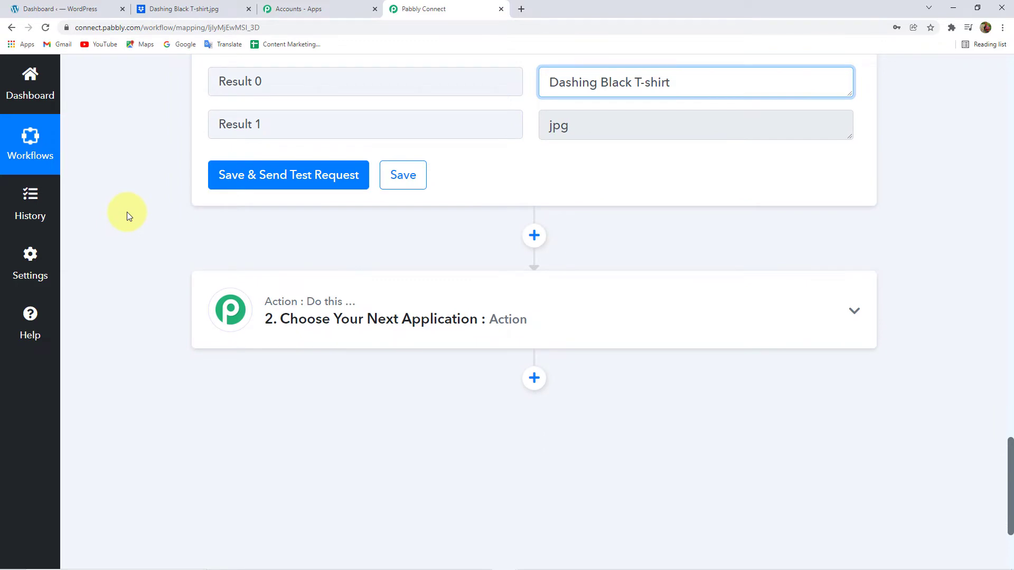
{"action": "left_click", "coordinate": [415, 319]}
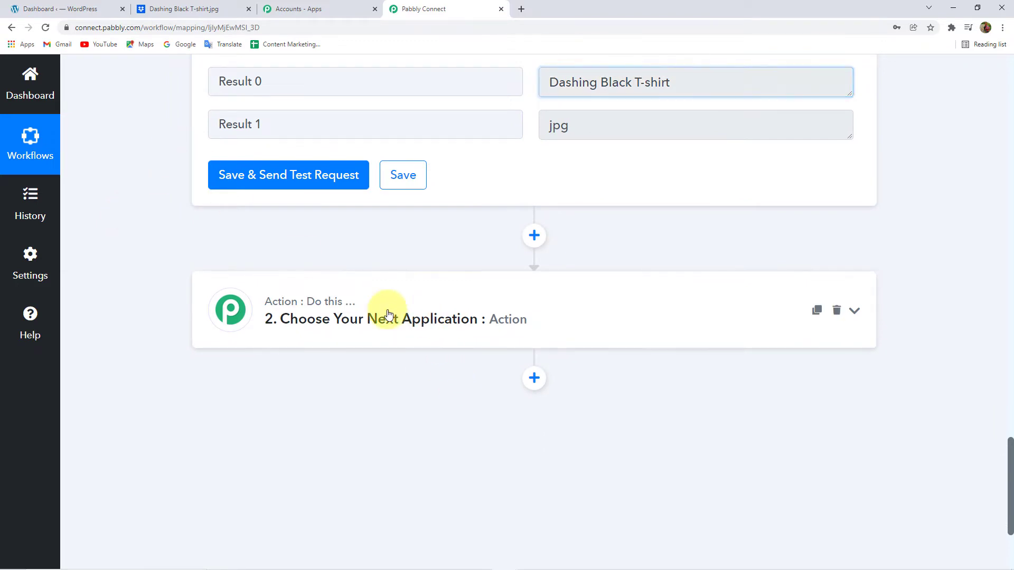
{"action": "scroll", "coordinate": [143, 296], "scroll_direction": "down", "scroll_amount": 2}
{"action": "left_click", "coordinate": [285, 299]}
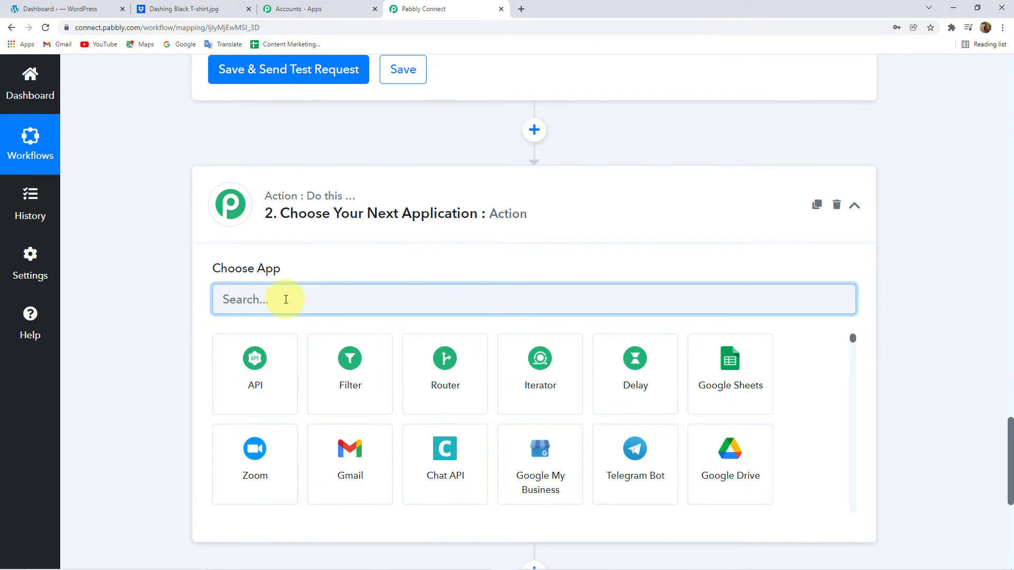
{"action": "type", "text": "Woo"}
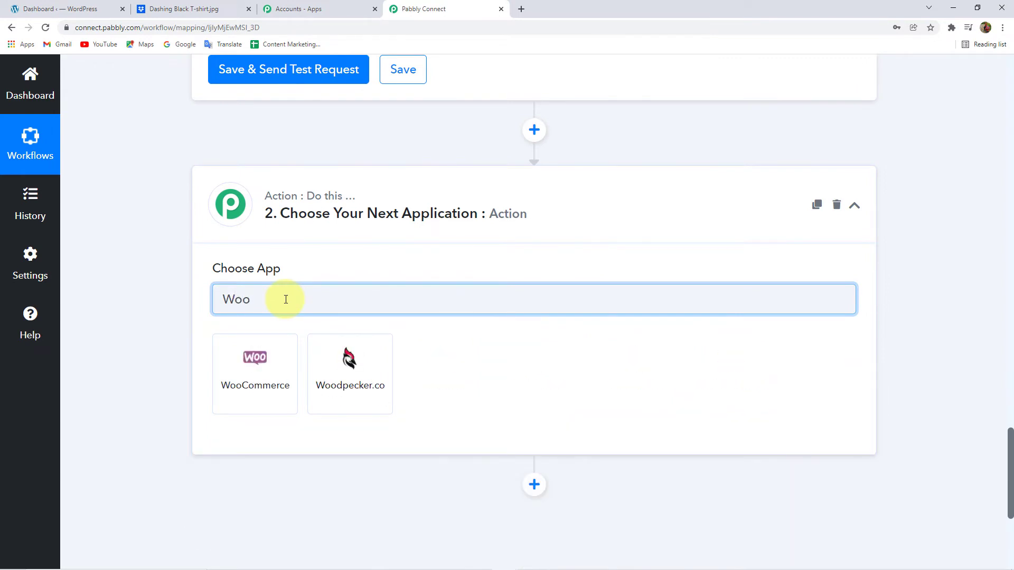
{"action": "left_click", "coordinate": [255, 362]}
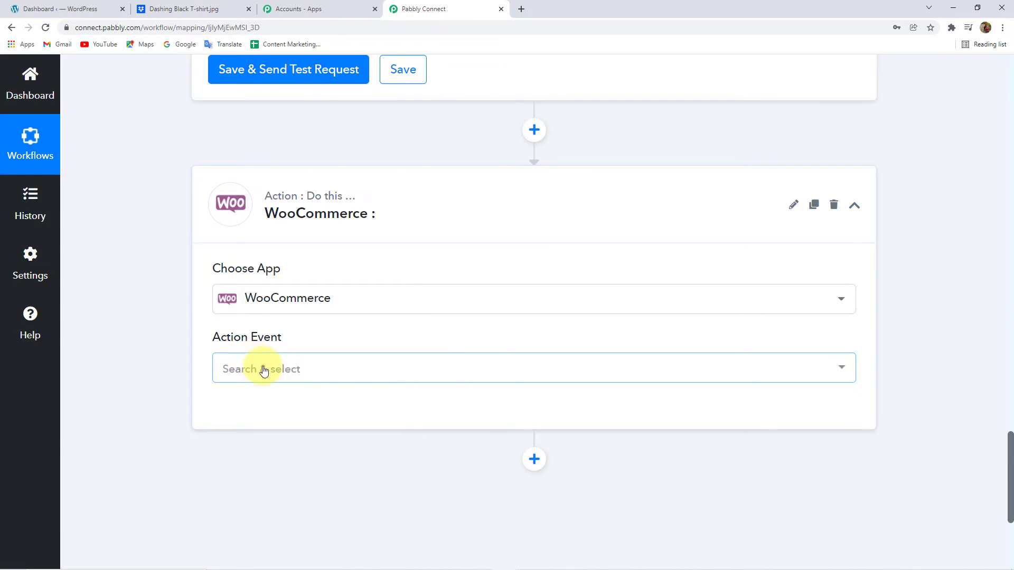
- Set the WooCommerce action event to Create a Product
{"action": "left_click", "coordinate": [264, 371]}
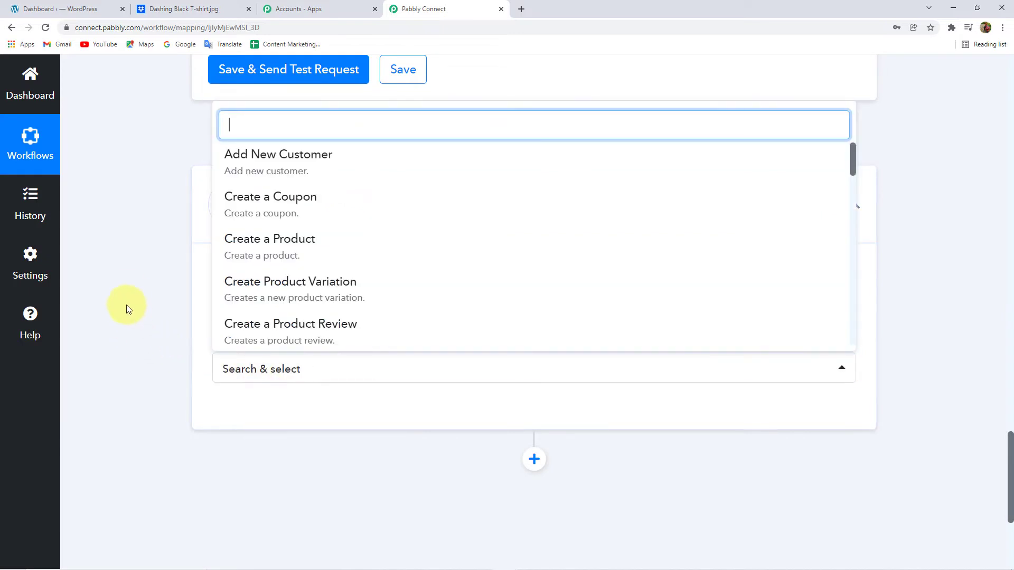
{"action": "scroll", "coordinate": [285, 228], "scroll_direction": "down", "scroll_amount": 15}
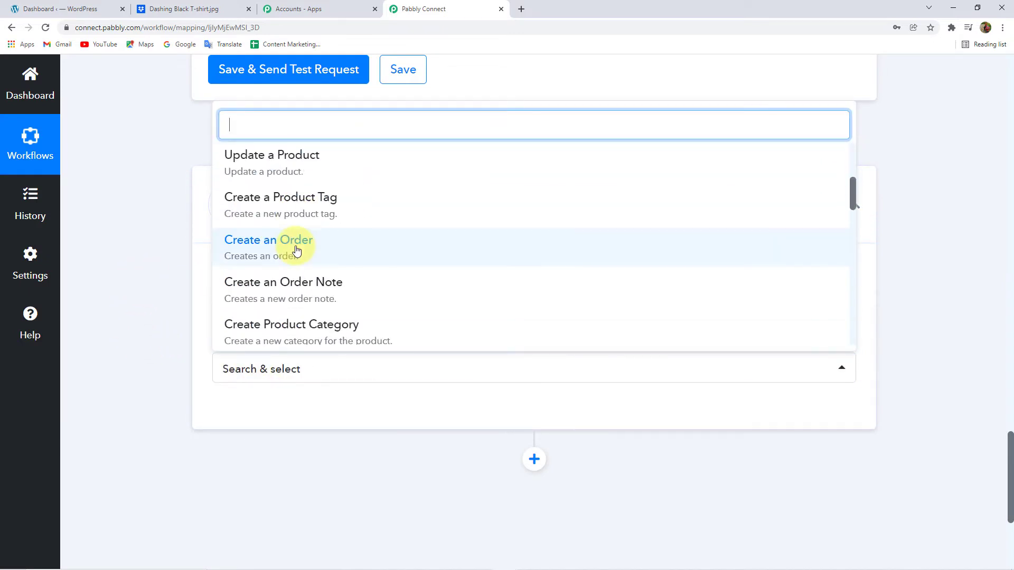
{"action": "scroll", "coordinate": [290, 267], "scroll_direction": "down", "scroll_amount": 2}
{"action": "scroll", "coordinate": [268, 283], "scroll_direction": "up", "scroll_amount": 8}
{"action": "scroll", "coordinate": [285, 284], "scroll_direction": "up", "scroll_amount": 7}
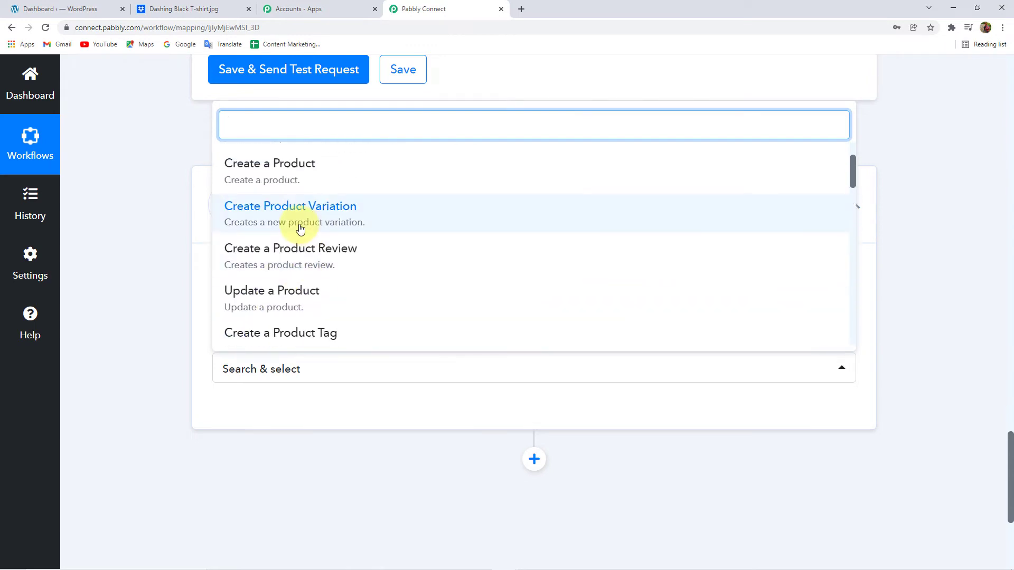
{"action": "scroll", "coordinate": [286, 228], "scroll_direction": "up", "scroll_amount": 1}
{"action": "left_click", "coordinate": [291, 223]}
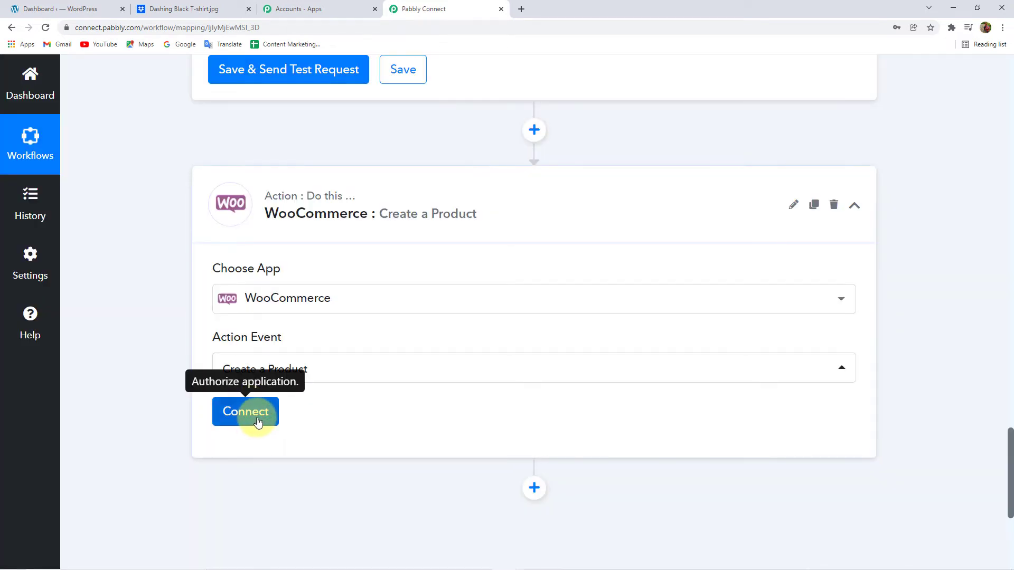
- Start adding a new WooCommerce connection and read the instructions for creating its consumer key and secret
{"action": "left_click", "coordinate": [258, 422]}
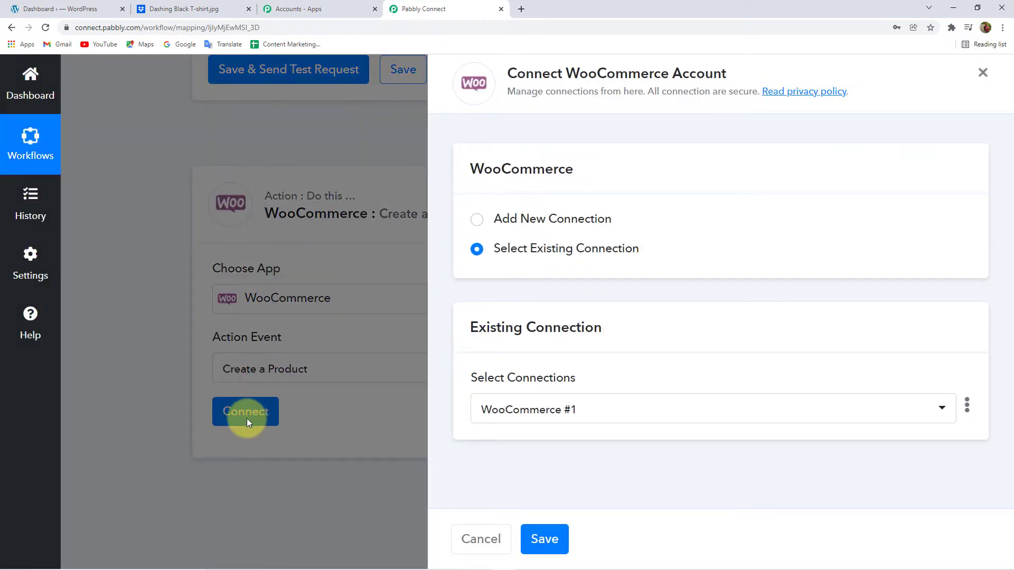
{"action": "left_click", "coordinate": [542, 220]}
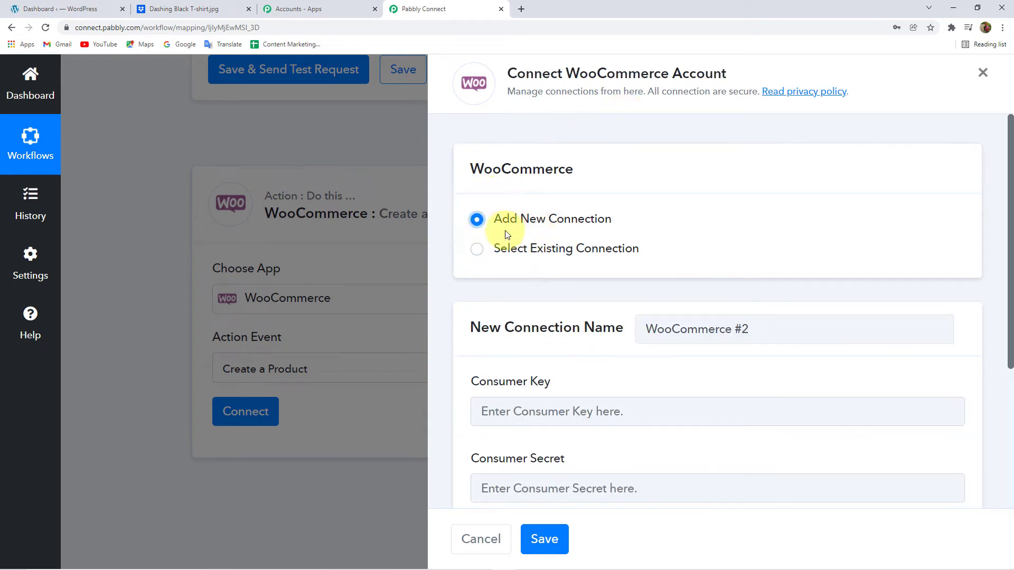
{"action": "scroll", "coordinate": [491, 258], "scroll_direction": "down", "scroll_amount": 3}
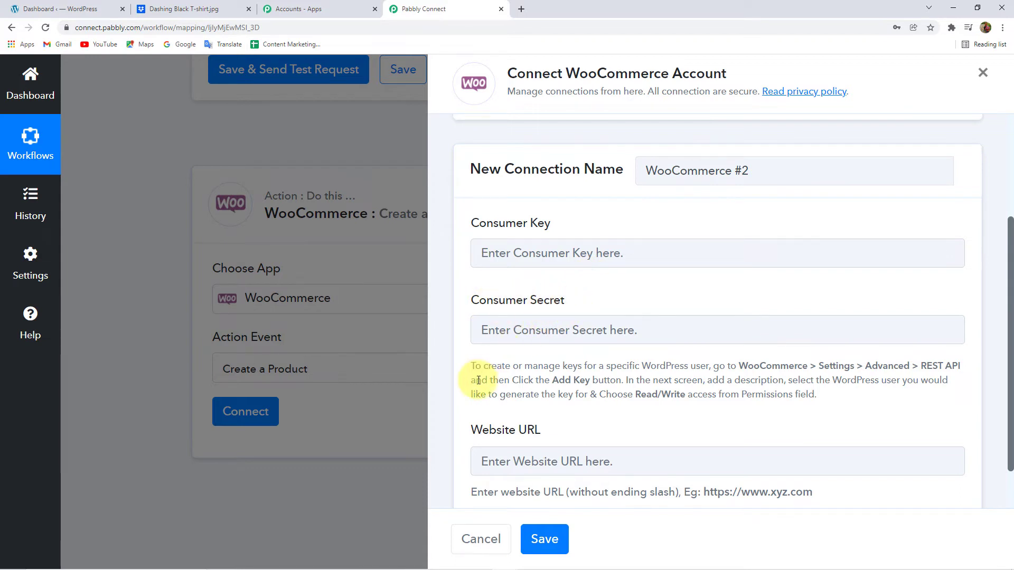
{"action": "scroll", "coordinate": [480, 384], "scroll_direction": "down", "scroll_amount": 1}
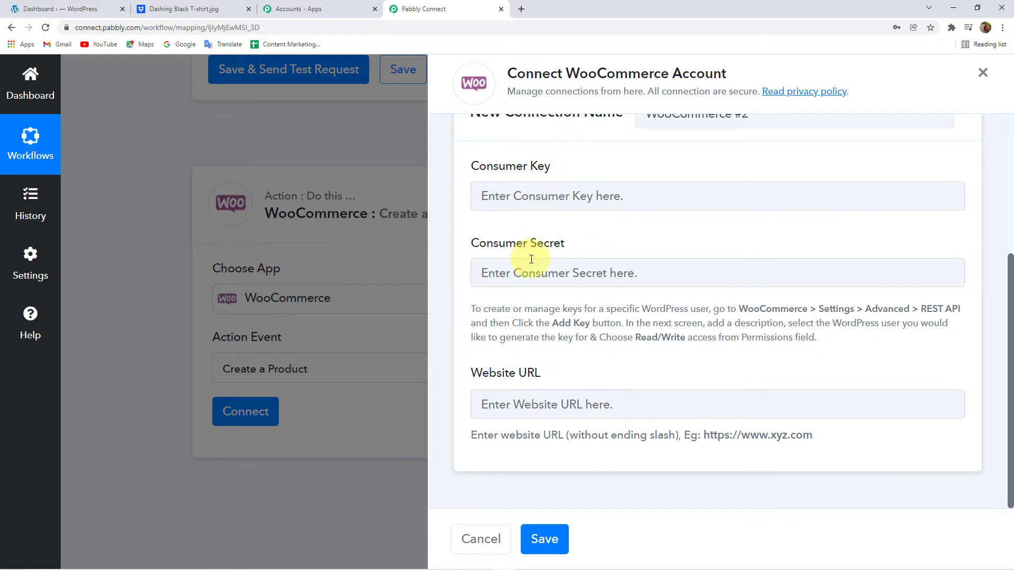
{"action": "left_click_drag", "start_coordinate": [483, 309], "coordinate": [728, 329]}
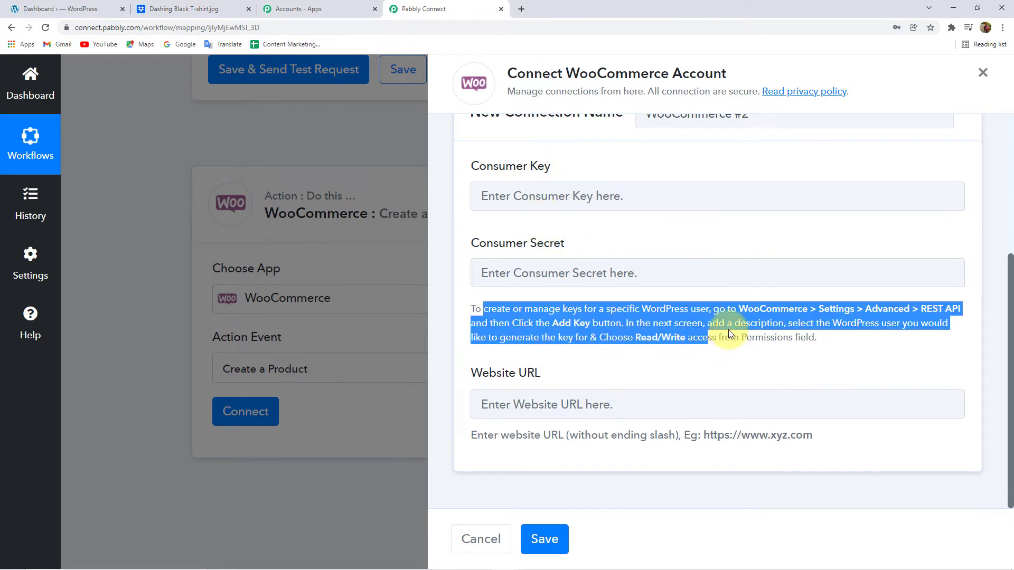
{"action": "left_click", "coordinate": [728, 330]}
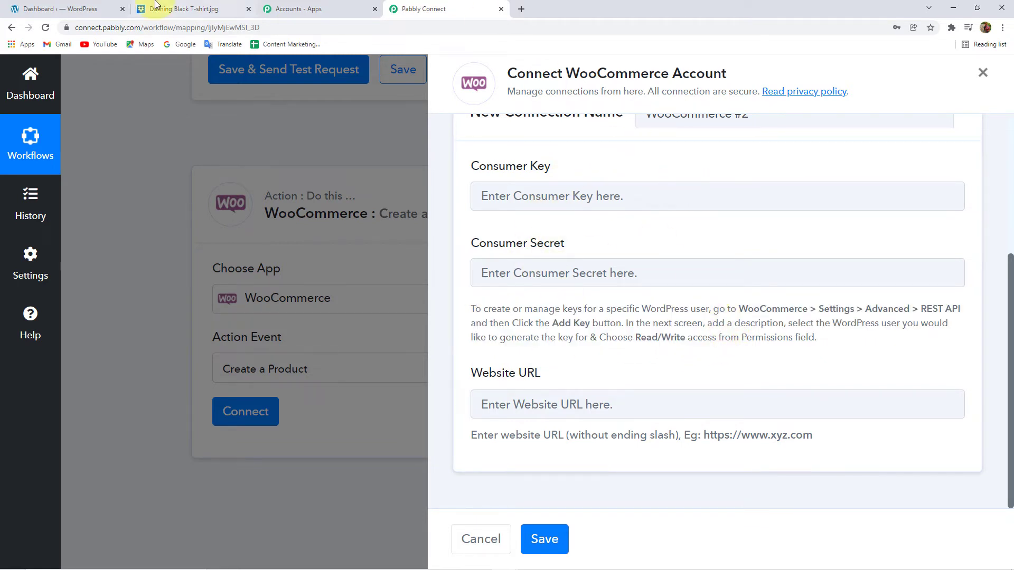
- Switch to the WordPress dashboard and open the REST API section of WooCommerce's Advanced settings
{"action": "left_click", "coordinate": [62, 10]}
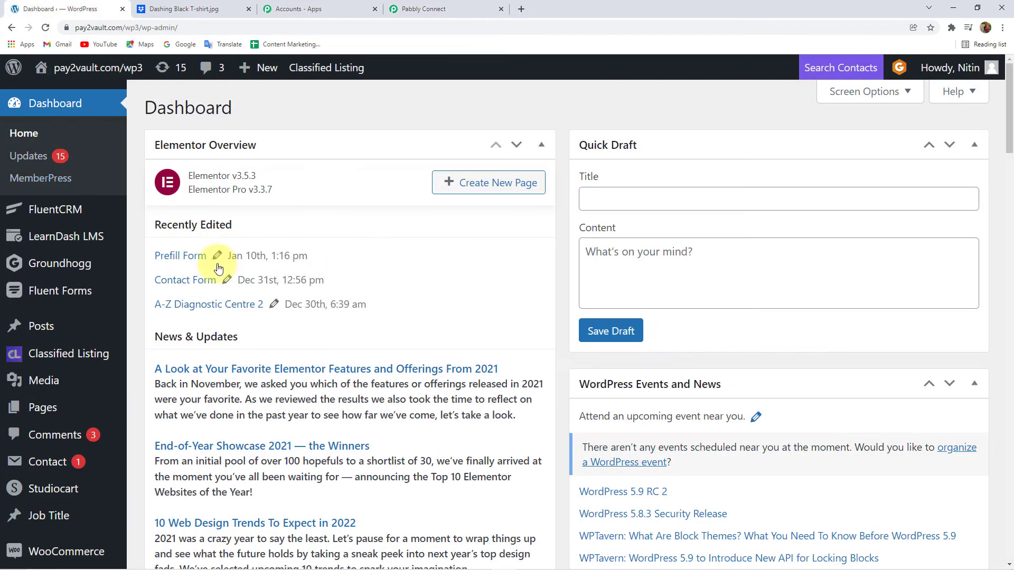
{"action": "scroll", "coordinate": [41, 386], "scroll_direction": "down", "scroll_amount": 2}
{"action": "mouse_move", "coordinate": [47, 448]}
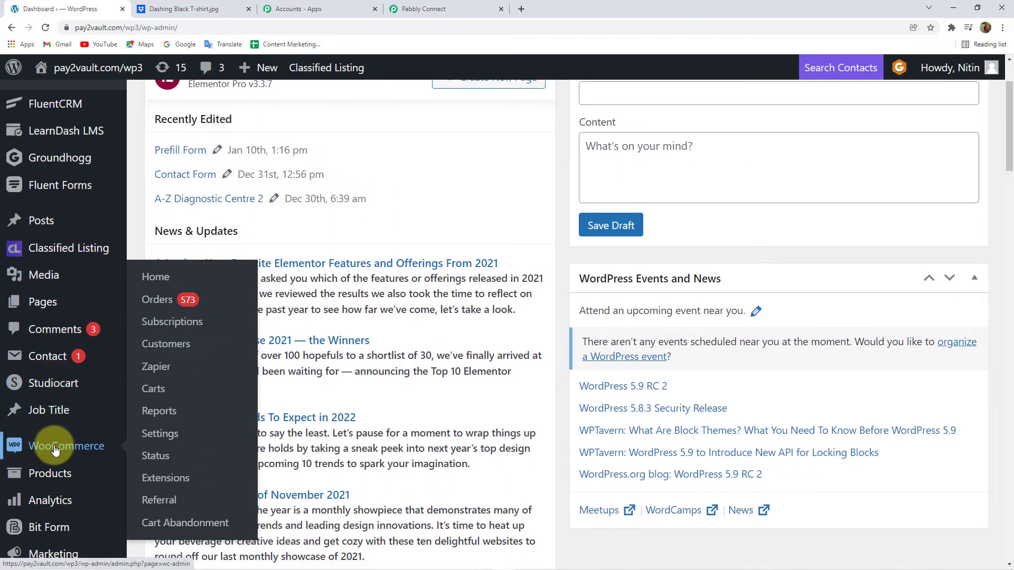
{"action": "left_click", "coordinate": [157, 438]}
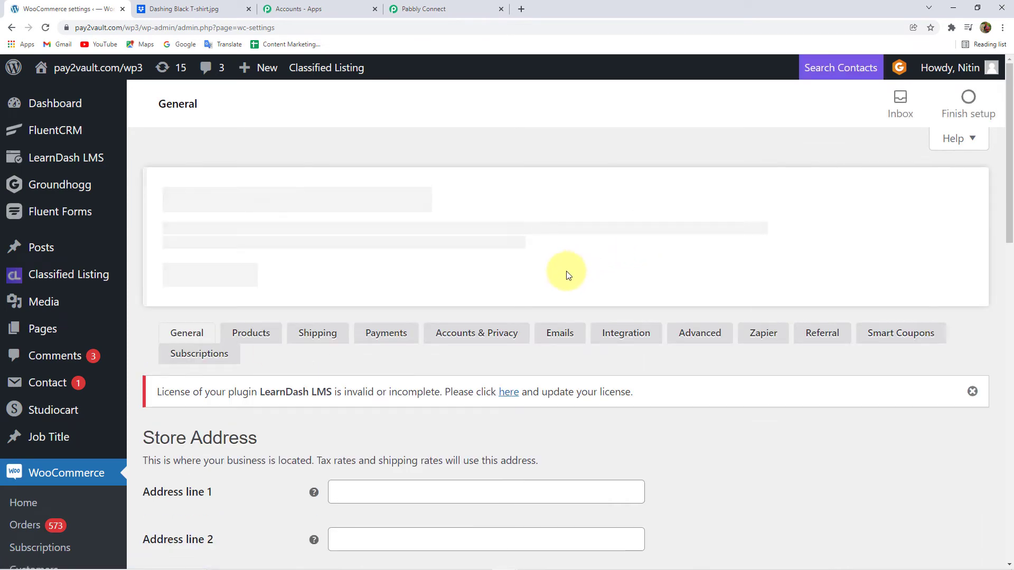
{"action": "scroll", "coordinate": [357, 348], "scroll_direction": "down", "scroll_amount": 1}
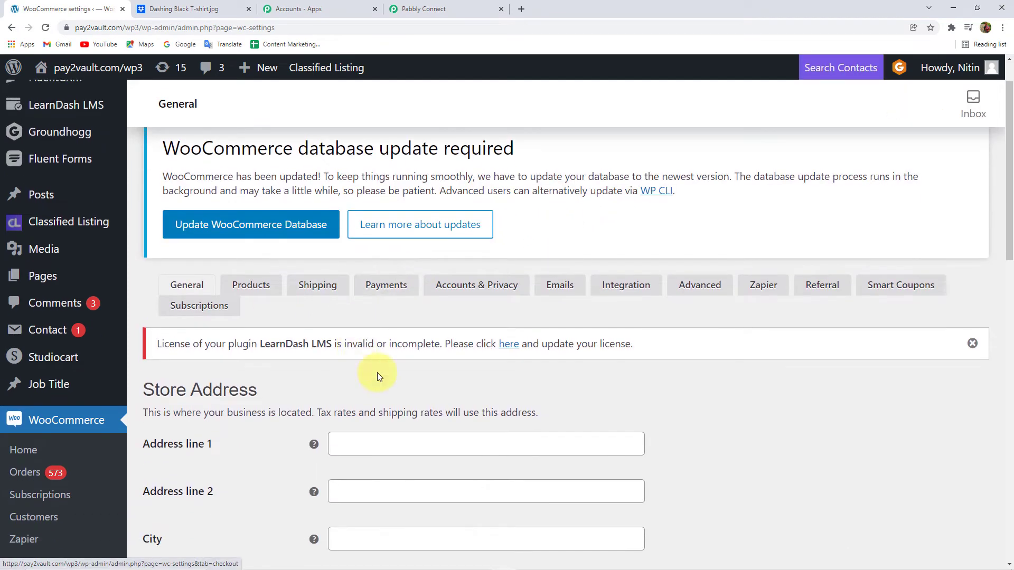
{"action": "left_click", "coordinate": [712, 293]}
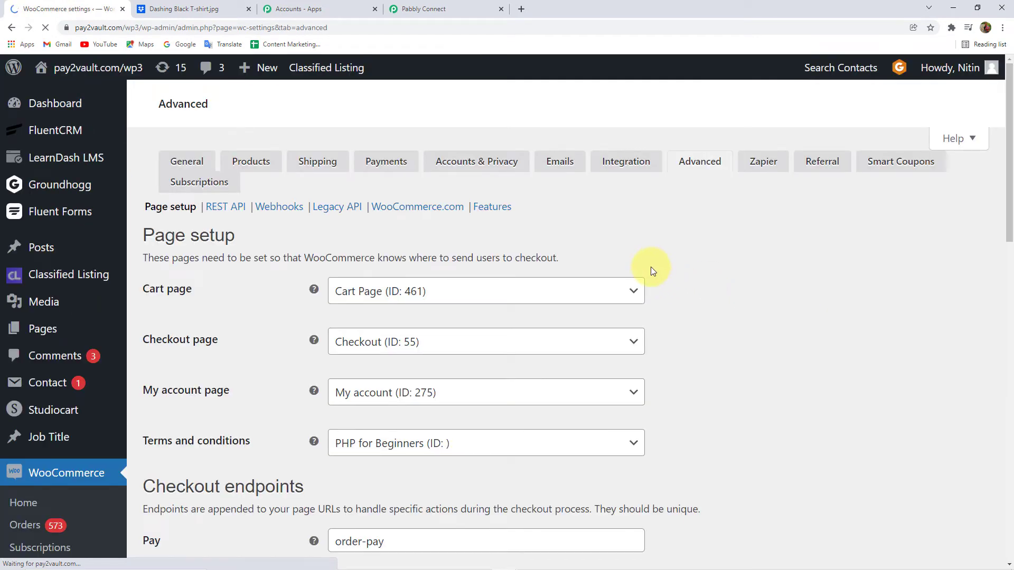
{"action": "left_click", "coordinate": [224, 208]}
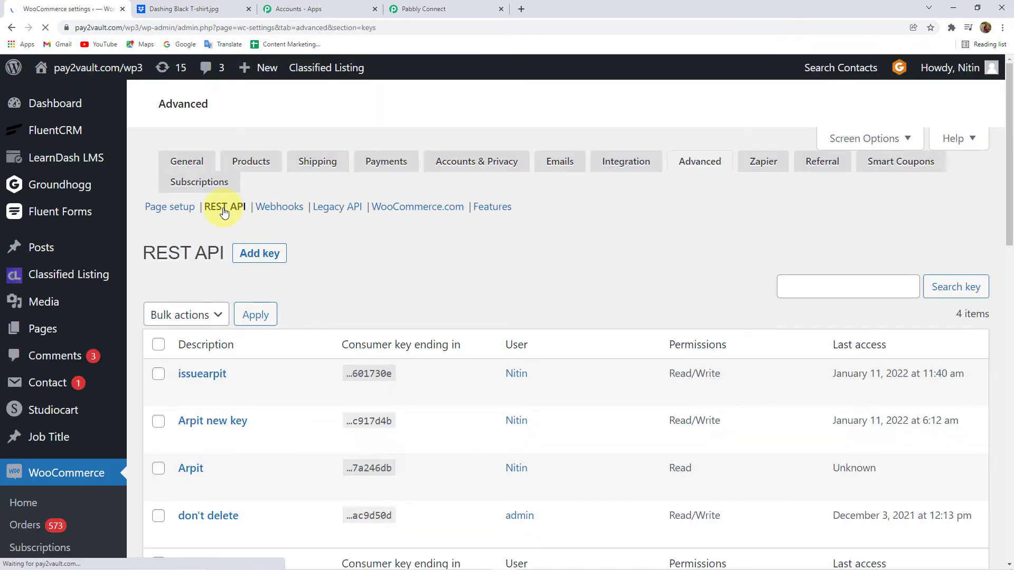
- Look through the existing WooCommerce REST API keys and start adding a new key
{"action": "scroll", "coordinate": [417, 420], "scroll_direction": "down", "scroll_amount": 6}
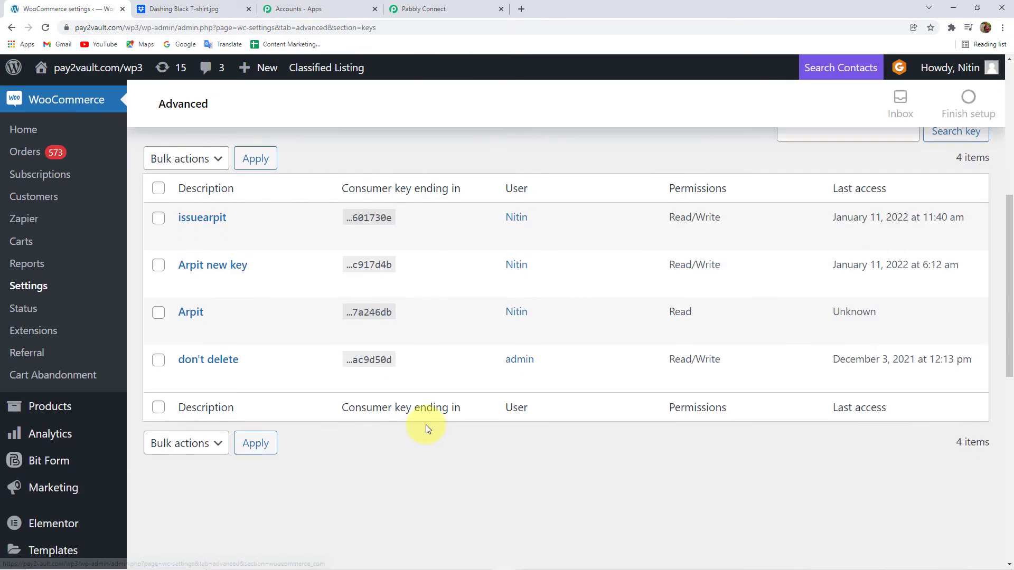
{"action": "scroll", "coordinate": [566, 287], "scroll_direction": "down", "scroll_amount": 5}
{"action": "scroll", "coordinate": [455, 297], "scroll_direction": "up", "scroll_amount": 5}
{"action": "scroll", "coordinate": [449, 331], "scroll_direction": "up", "scroll_amount": 5}
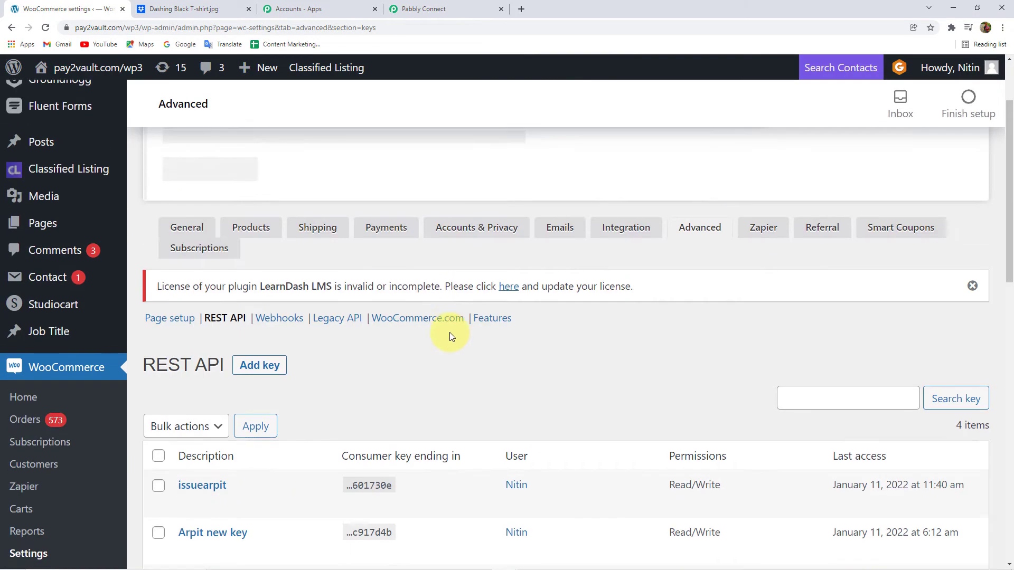
{"action": "scroll", "coordinate": [450, 333], "scroll_direction": "up", "scroll_amount": 1}
{"action": "scroll", "coordinate": [407, 340], "scroll_direction": "down", "scroll_amount": 1}
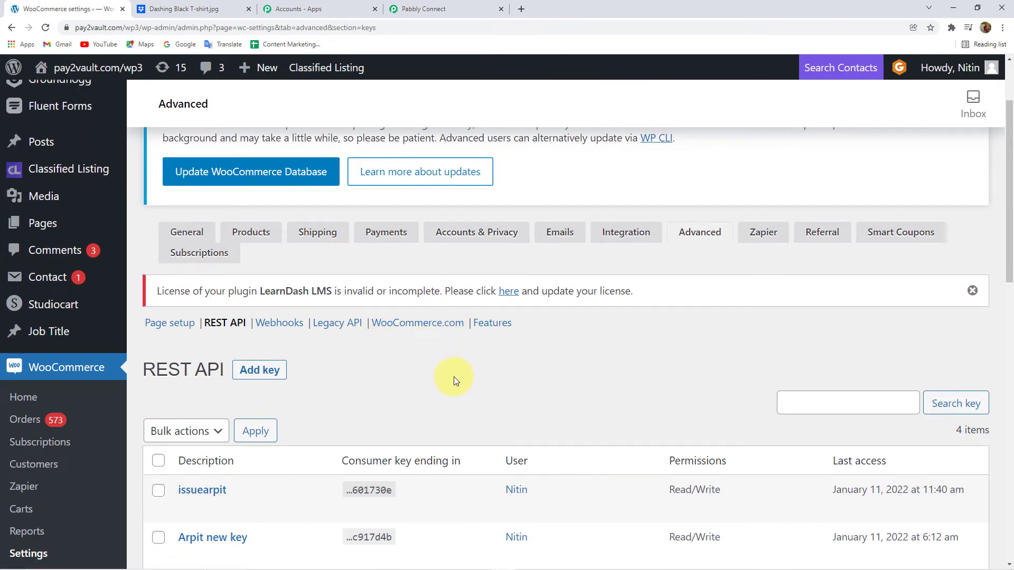
{"action": "left_click", "coordinate": [273, 371]}
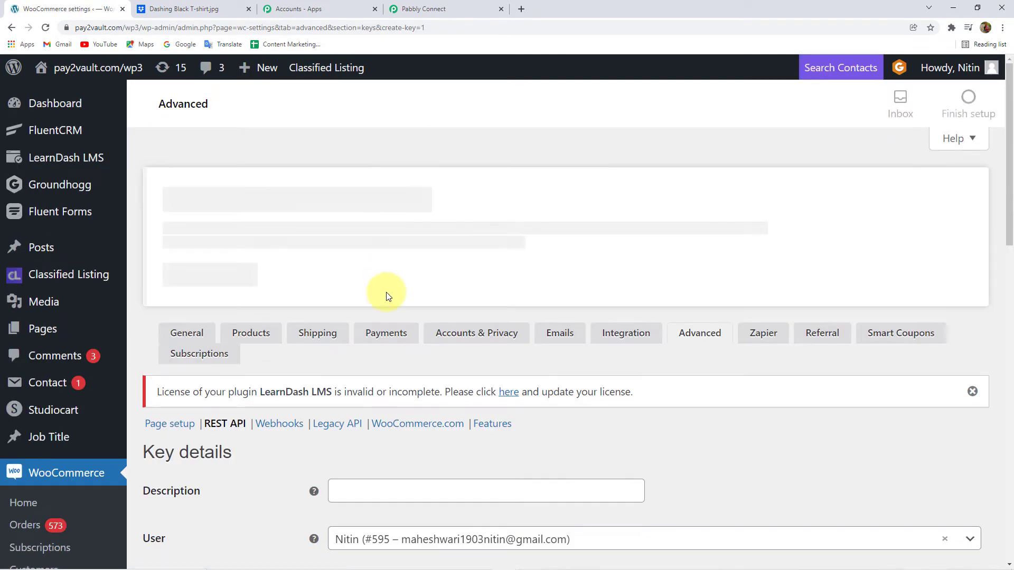
- Generate an API key with the description "Dropbox integration" and Read/Write permissions
{"action": "scroll", "coordinate": [386, 272], "scroll_direction": "down", "scroll_amount": 4}
{"action": "left_click", "coordinate": [370, 232]}
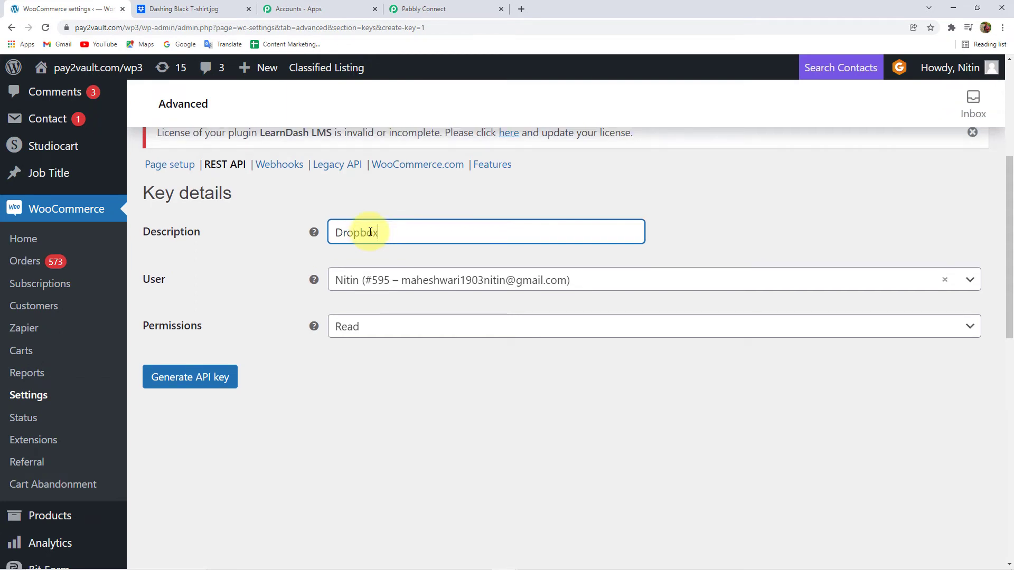
{"action": "type", "text": "Dropbox integration"}
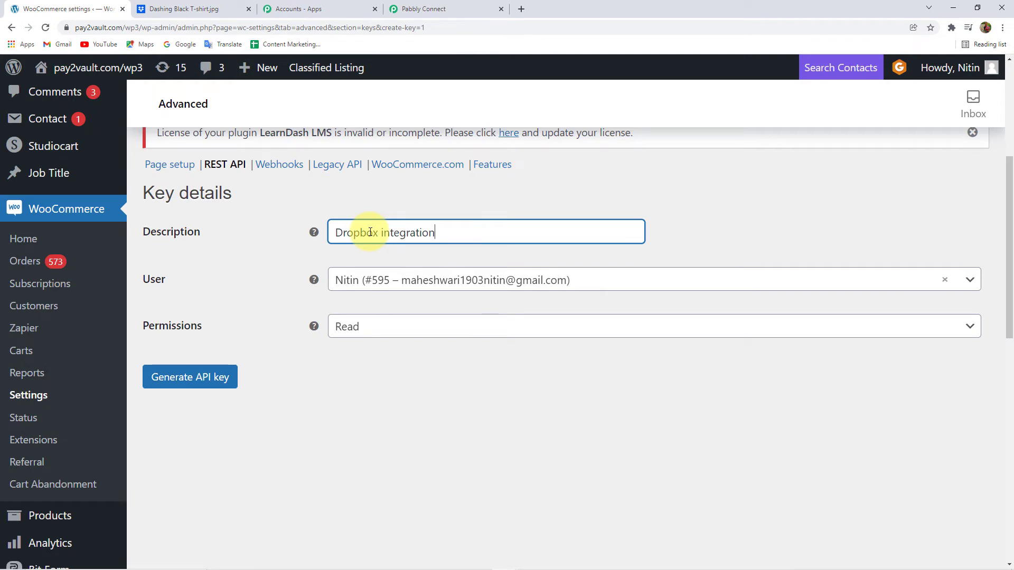
{"action": "left_click", "coordinate": [381, 329]}
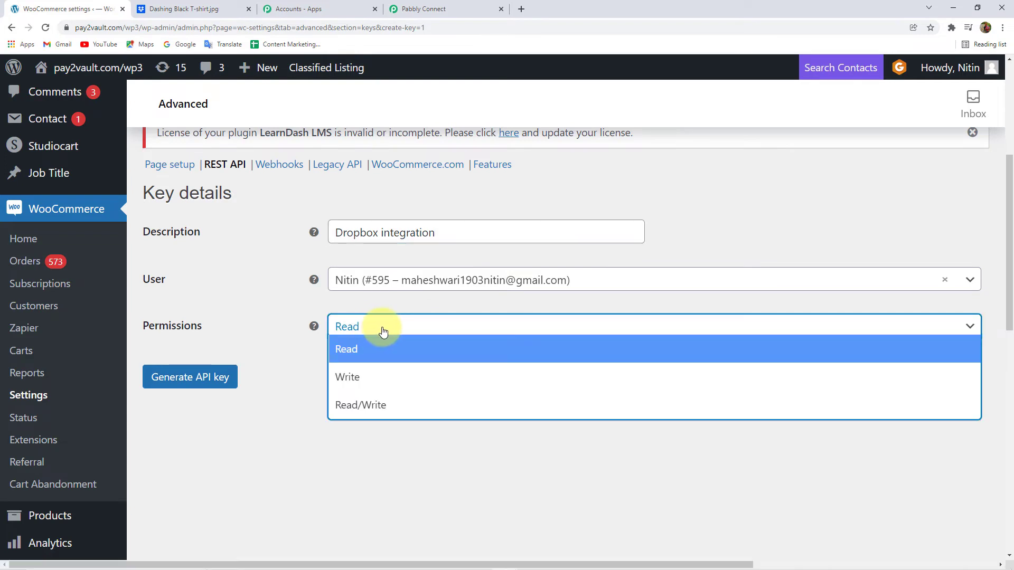
{"action": "left_click", "coordinate": [386, 405]}
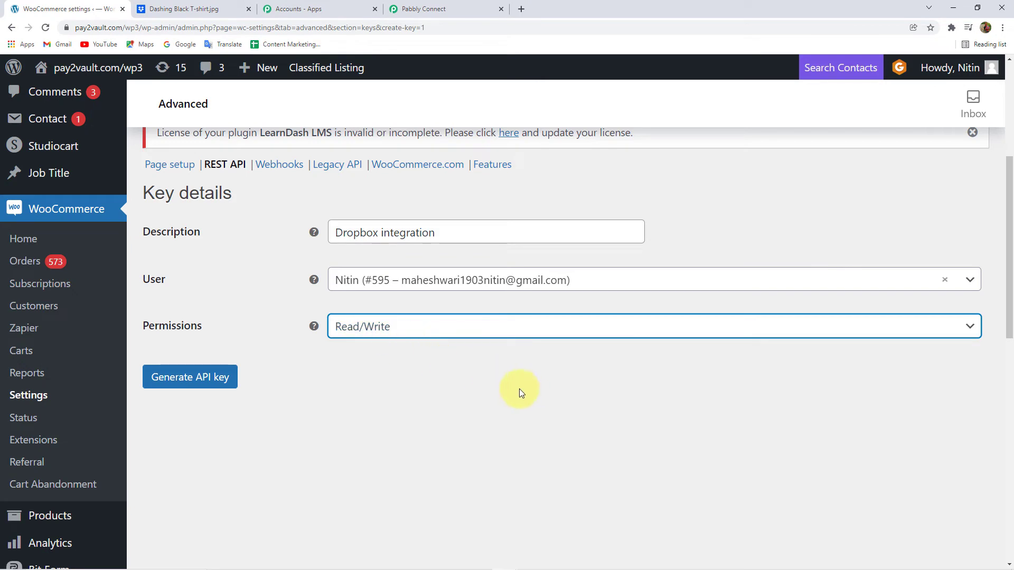
{"action": "left_click", "coordinate": [210, 384]}
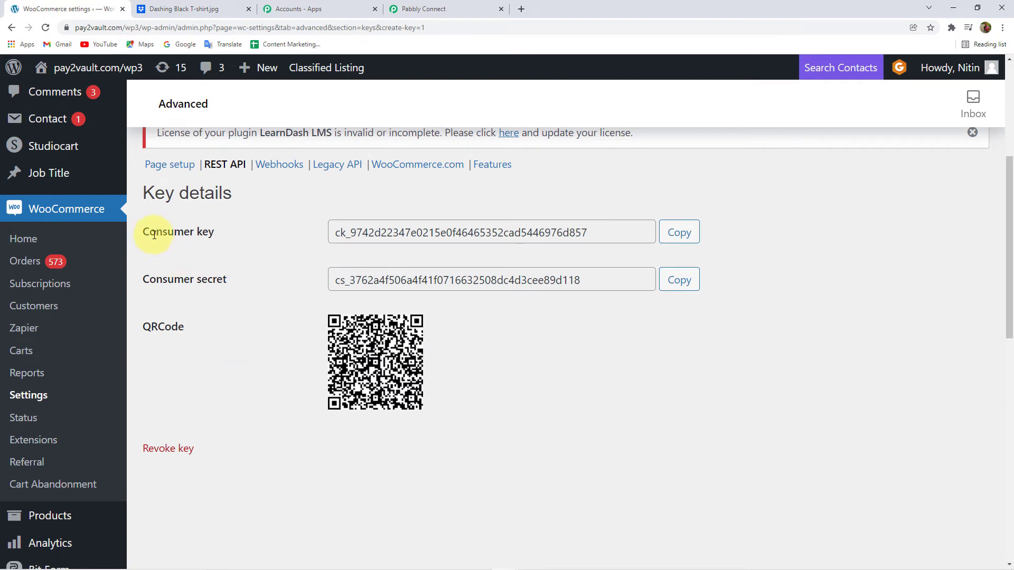
- Copy the generated consumer key into the Consumer Key field of the WooCommerce connection in Pabbly Connect
{"action": "left_click", "coordinate": [681, 233]}
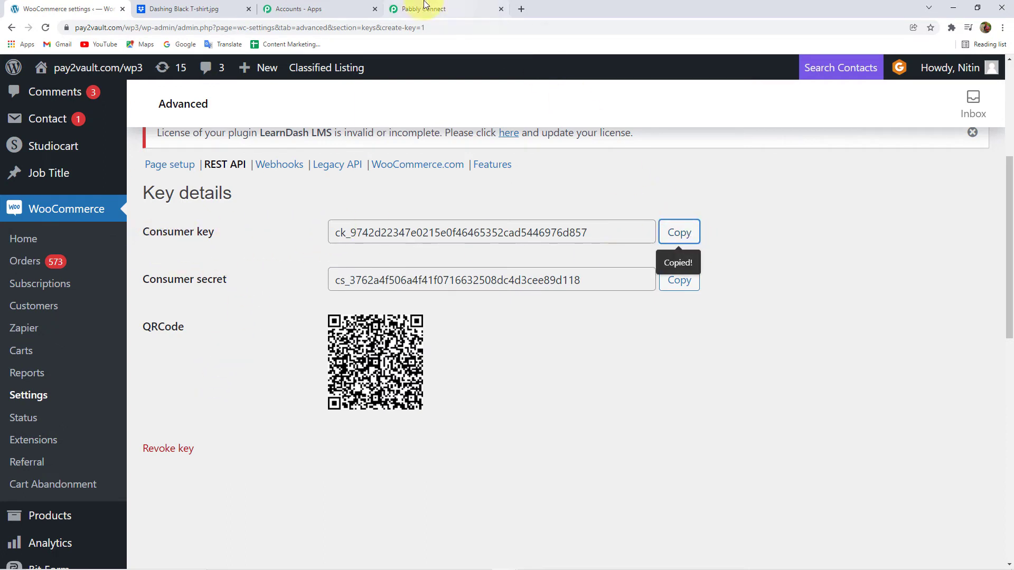
{"action": "left_click", "coordinate": [429, 4]}
{"action": "left_click", "coordinate": [532, 199]}
{"action": "key", "text": "ctrl+v"}
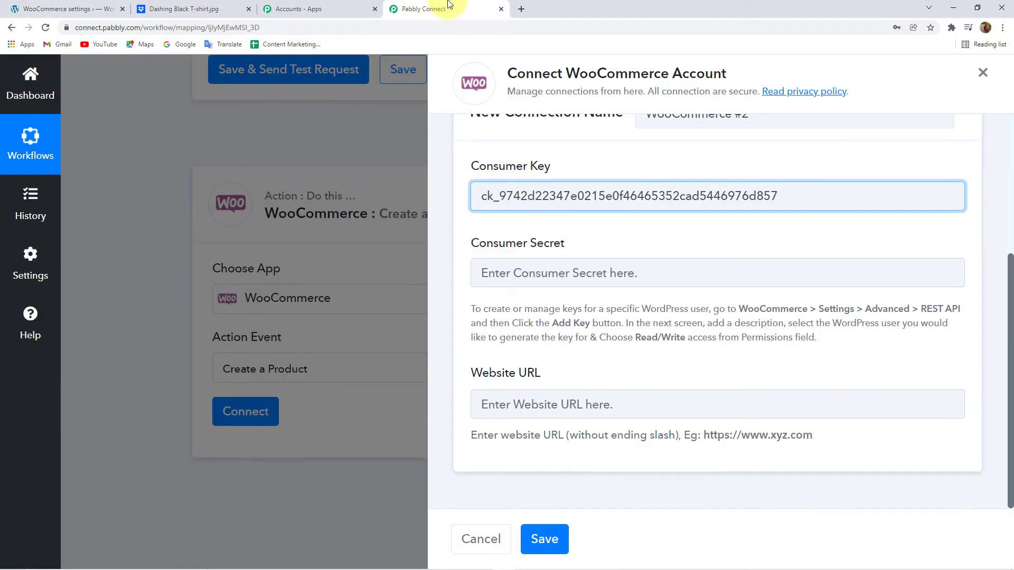
- Copy the generated consumer secret from WordPress into the Consumer Secret field of the Pabbly Connect connection
{"action": "left_click", "coordinate": [73, 6]}
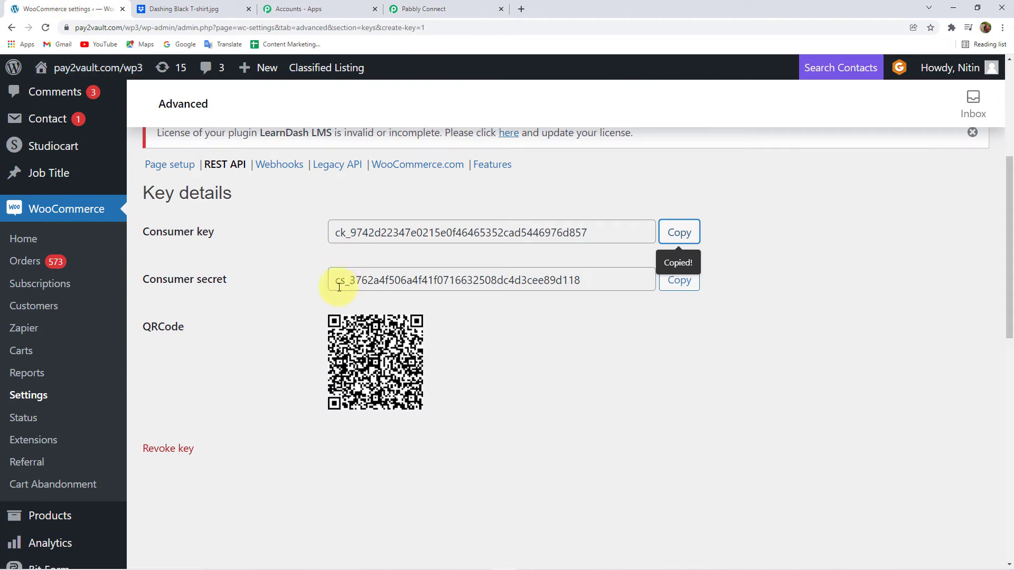
{"action": "left_click", "coordinate": [679, 280]}
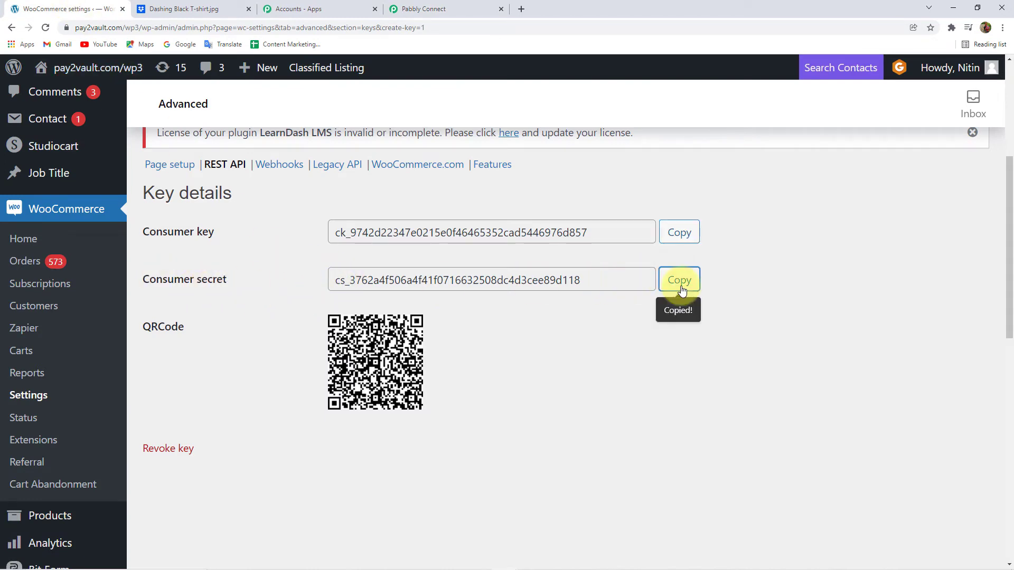
{"action": "left_click", "coordinate": [446, 7]}
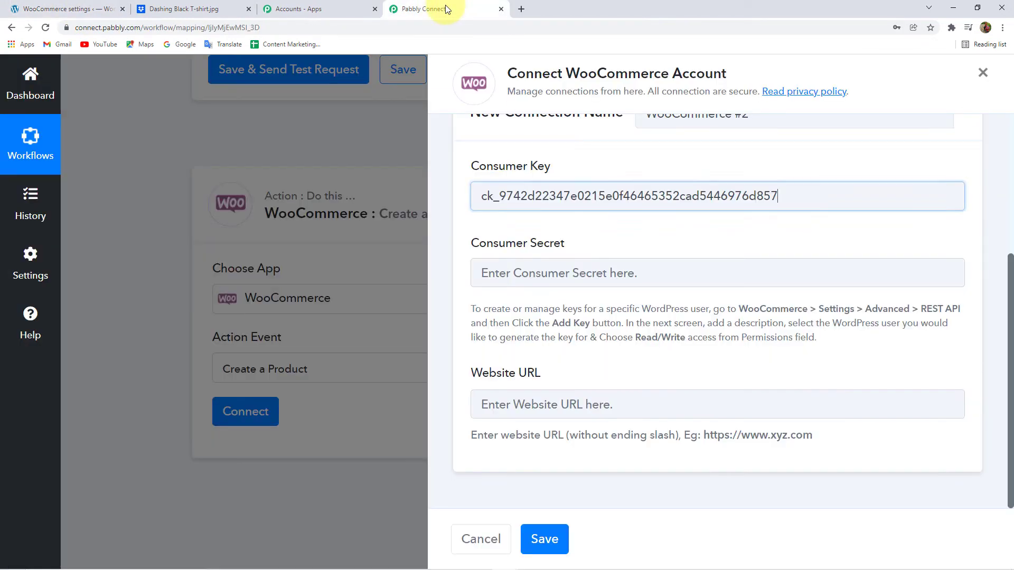
{"action": "left_click", "coordinate": [529, 276]}
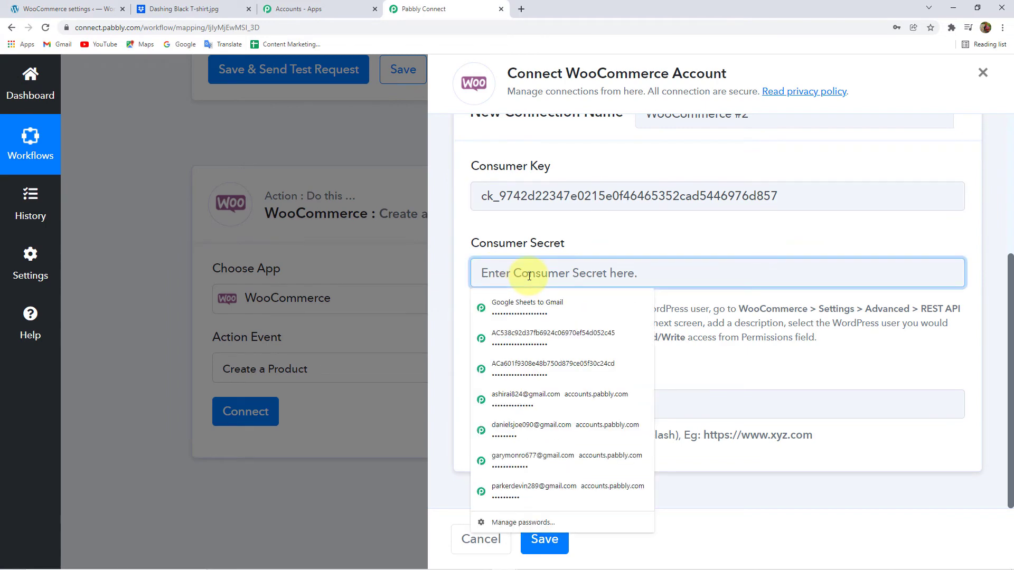
{"action": "key", "text": "ctrl+v"}
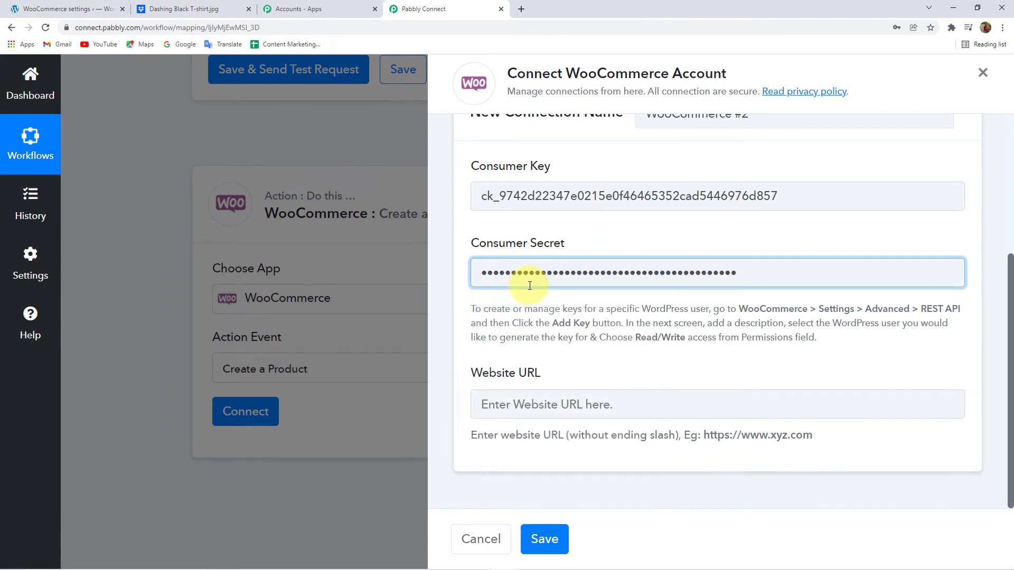
{"action": "left_click", "coordinate": [439, 272]}
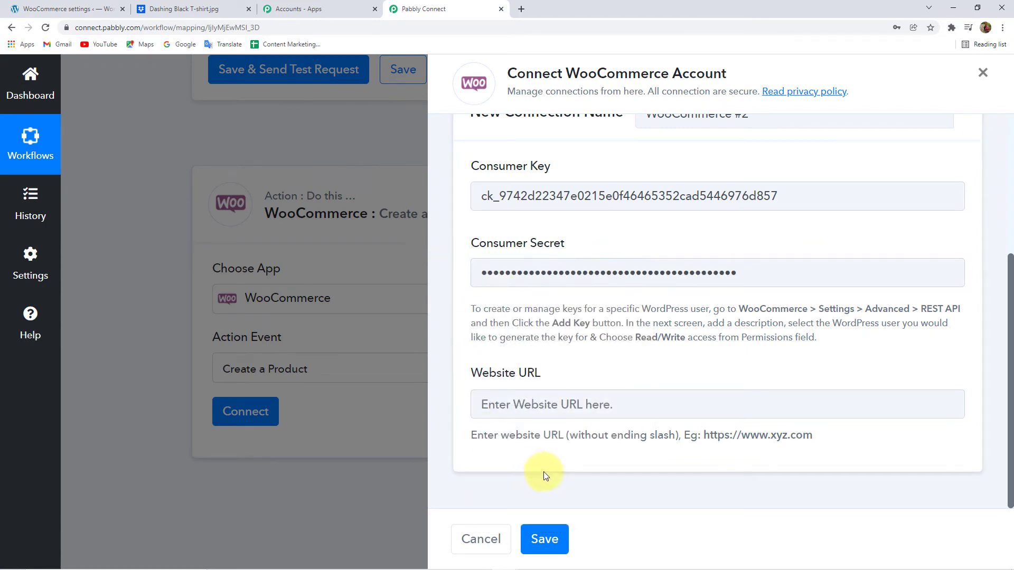
- Copy the WordPress site address, pay2vault.com/wp3, into the connection's Website URL and save the WooCommerce connection
{"action": "left_click", "coordinate": [66, 9]}
{"action": "left_click", "coordinate": [148, 30]}
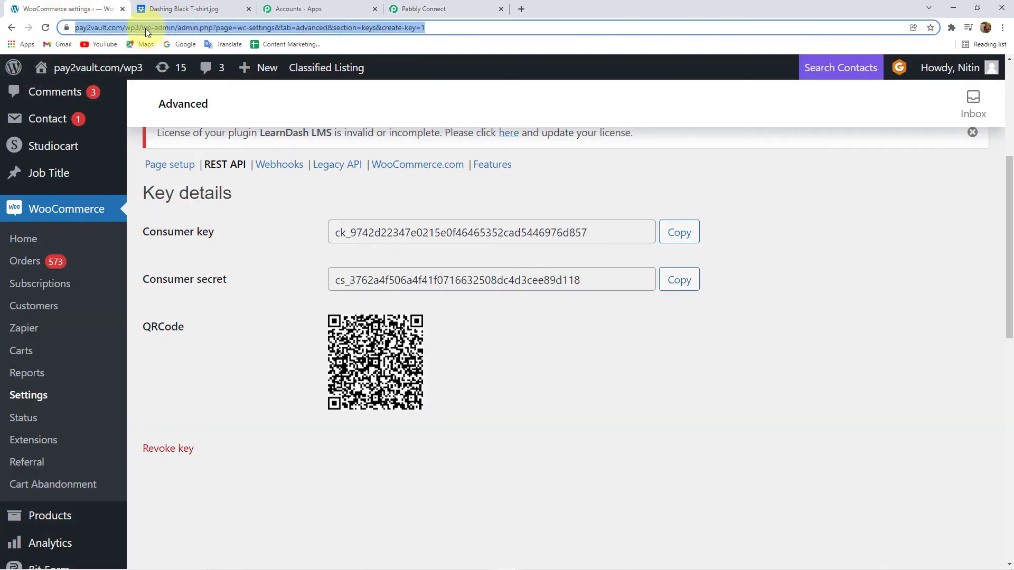
{"action": "left_click", "coordinate": [154, 30]}
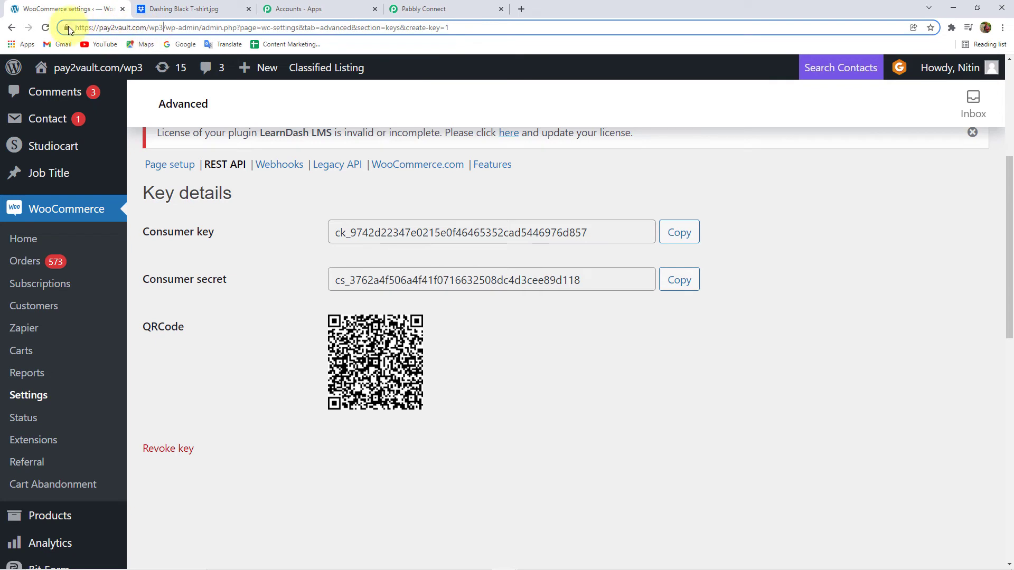
{"action": "left_click_drag", "start_coordinate": [76, 30], "coordinate": [158, 30]}
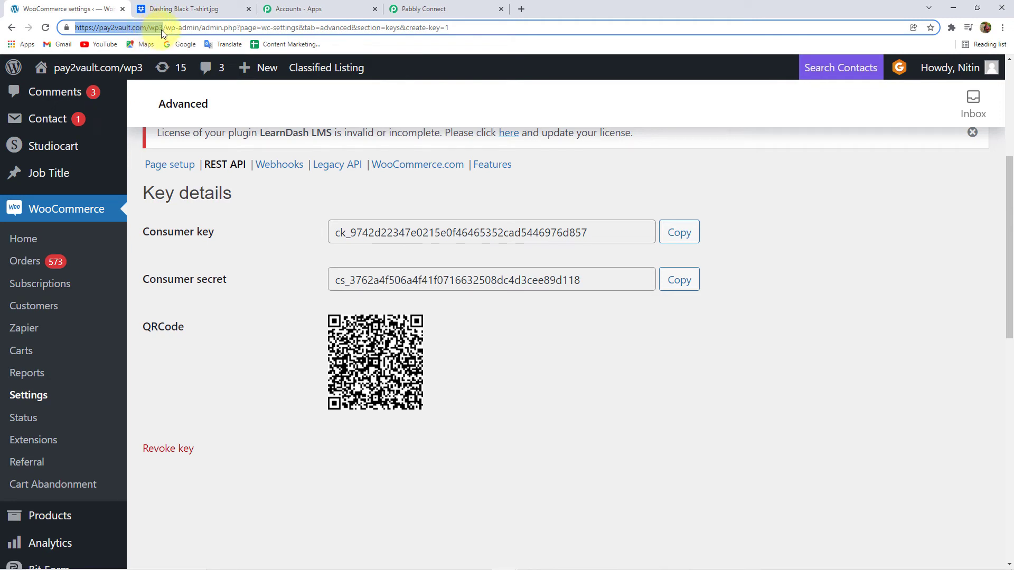
{"action": "left_click_drag", "start_coordinate": [165, 27], "coordinate": [56, 25]}
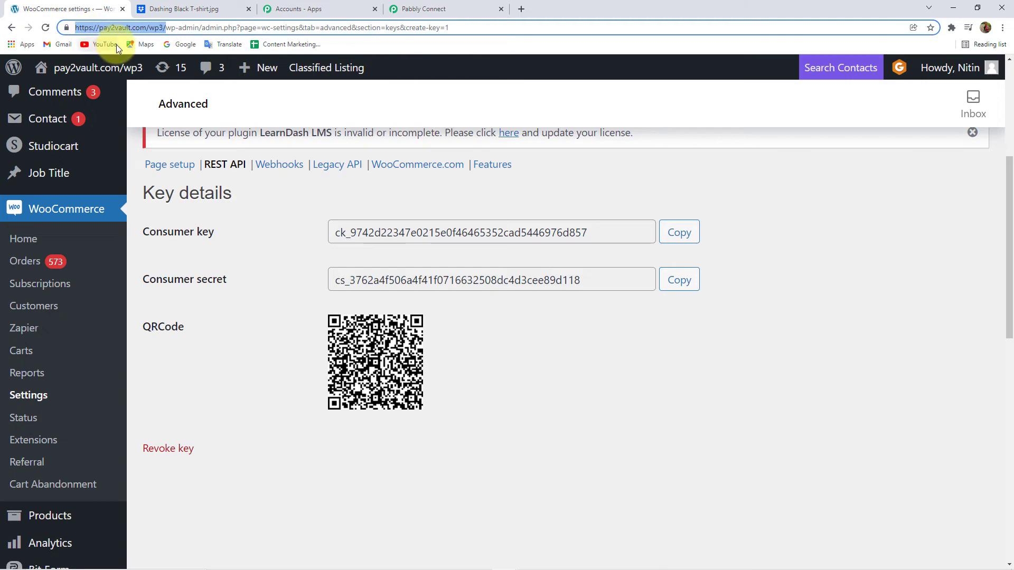
{"action": "left_click", "coordinate": [461, 7]}
{"action": "left_click", "coordinate": [541, 404]}
{"action": "key", "text": "ctrl+v"}
{"action": "left_click", "coordinate": [544, 539]}
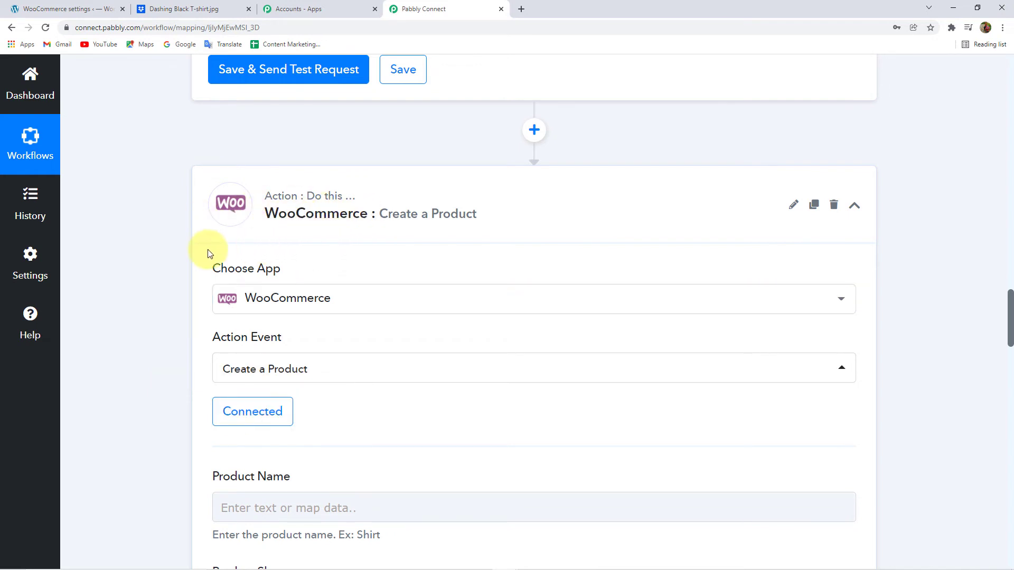
- Examine the Product Name field of the Create a Product action and the Split Text step's settings and response
{"action": "scroll", "coordinate": [124, 246], "scroll_direction": "down", "scroll_amount": 1}
{"action": "scroll", "coordinate": [124, 245], "scroll_direction": "down", "scroll_amount": 3}
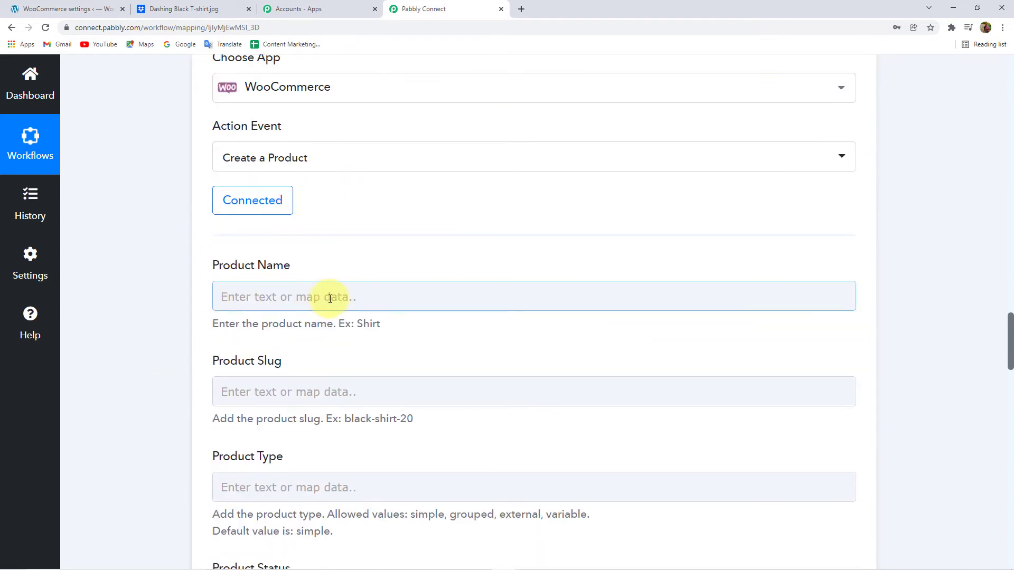
{"action": "left_click_drag", "start_coordinate": [235, 268], "coordinate": [335, 267]}
{"action": "left_click", "coordinate": [338, 267]}
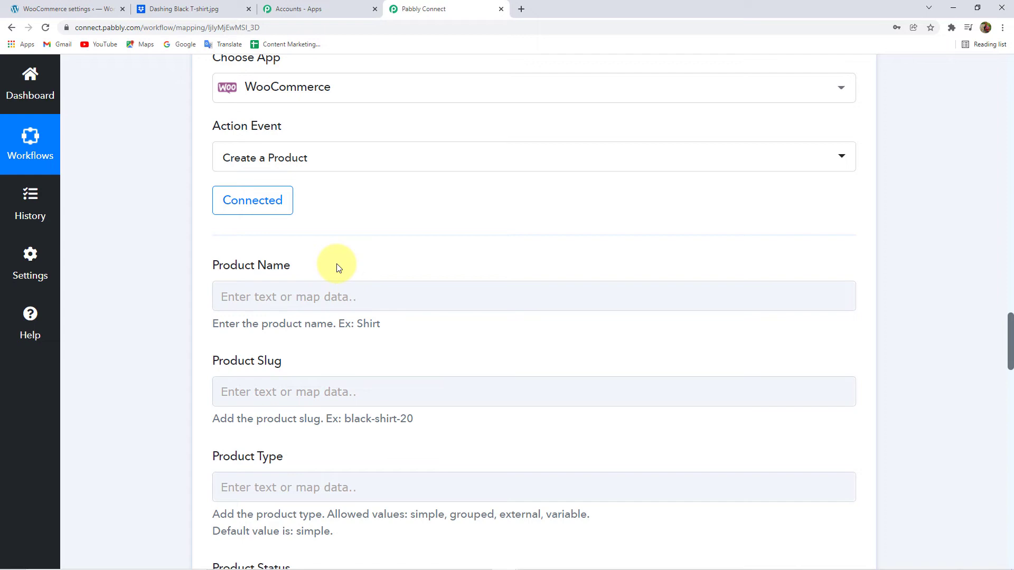
{"action": "scroll", "coordinate": [330, 254], "scroll_direction": "up", "scroll_amount": 5}
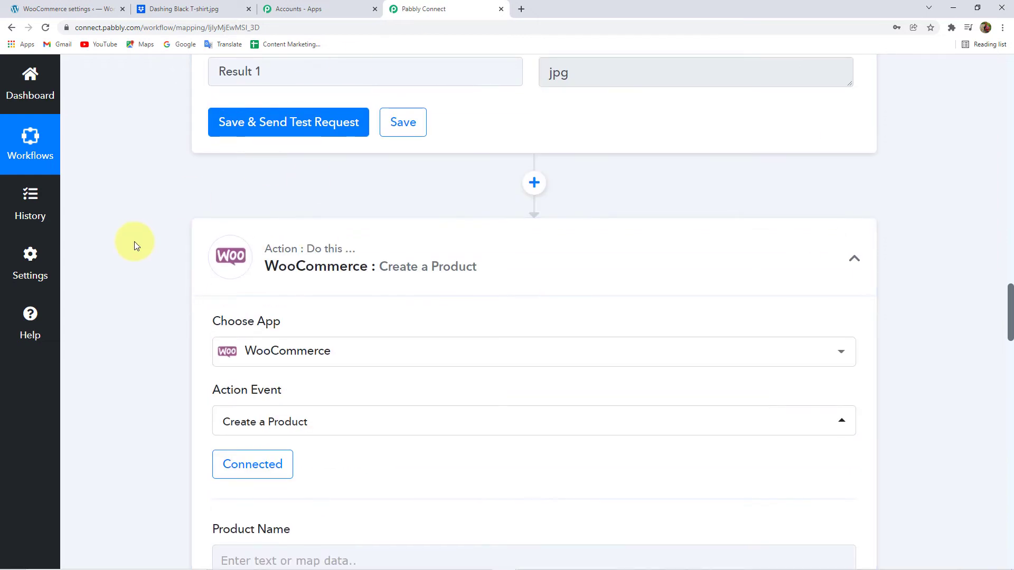
{"action": "scroll", "coordinate": [134, 242], "scroll_direction": "down", "scroll_amount": 6}
{"action": "scroll", "coordinate": [133, 237], "scroll_direction": "up", "scroll_amount": 14}
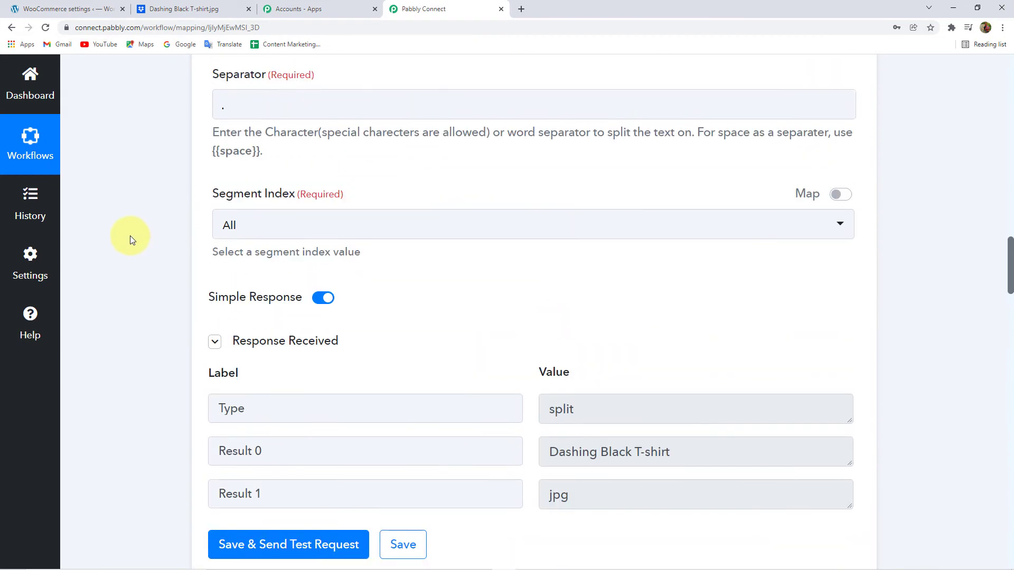
{"action": "scroll", "coordinate": [132, 236], "scroll_direction": "up", "scroll_amount": 7}
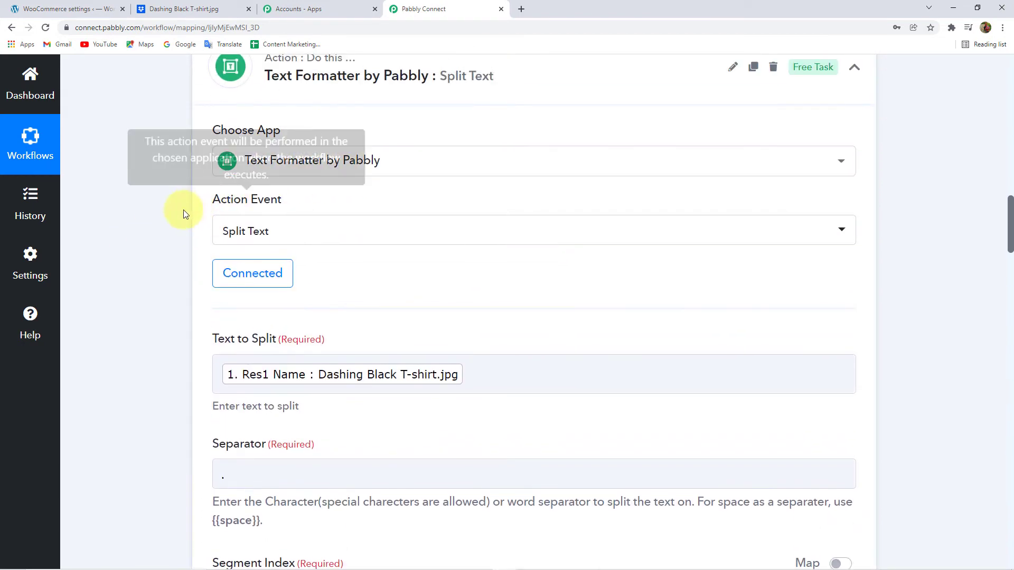
- Map the Product Name to Result 0 (Dashing Black T-shirt) of the Text Formatter Split Text step
{"action": "scroll", "coordinate": [126, 246], "scroll_direction": "down", "scroll_amount": 17}
{"action": "scroll", "coordinate": [125, 246], "scroll_direction": "down", "scroll_amount": 2}
{"action": "left_click", "coordinate": [275, 242]}
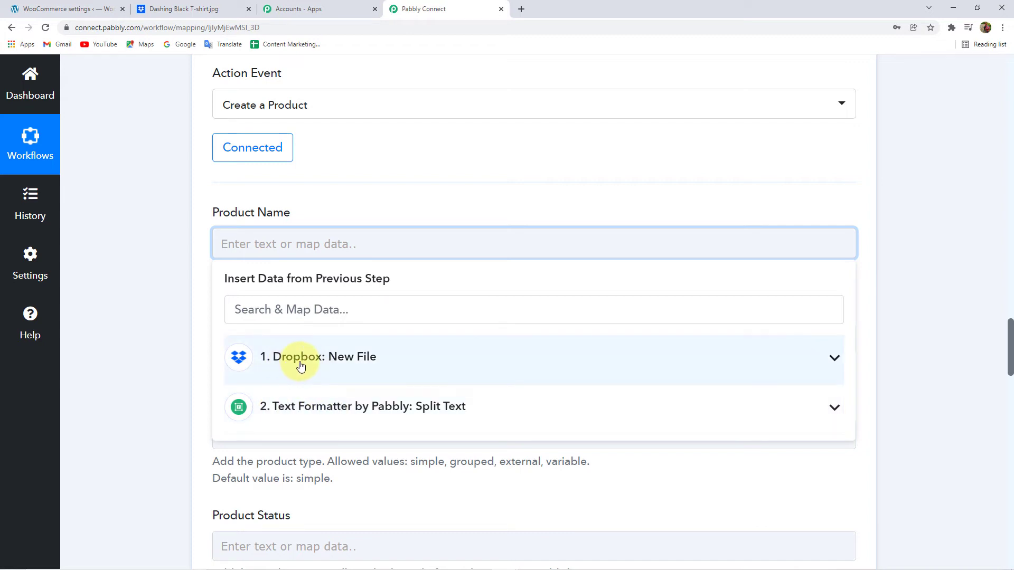
{"action": "left_click", "coordinate": [351, 404]}
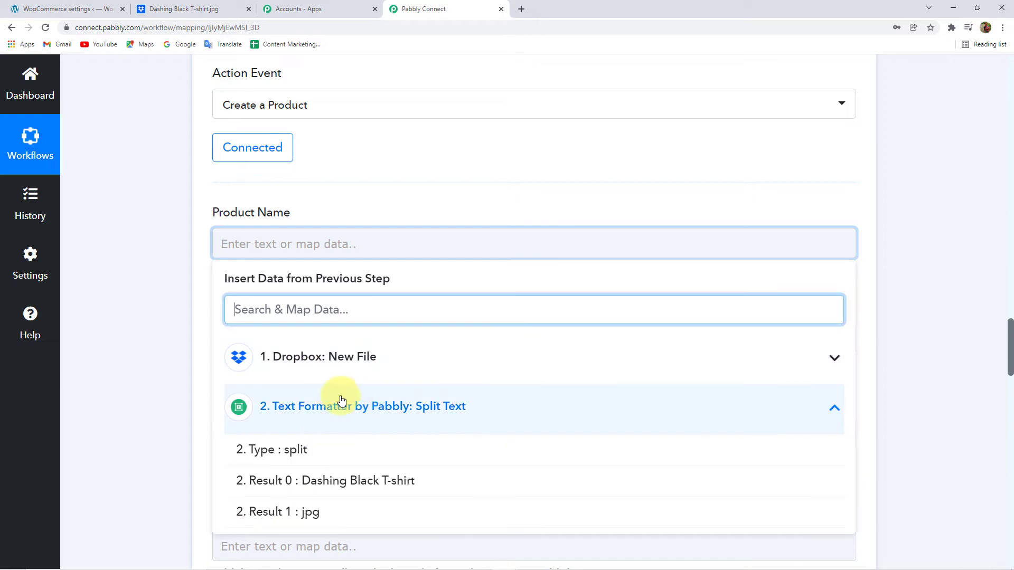
{"action": "scroll", "coordinate": [167, 366], "scroll_direction": "down", "scroll_amount": 2}
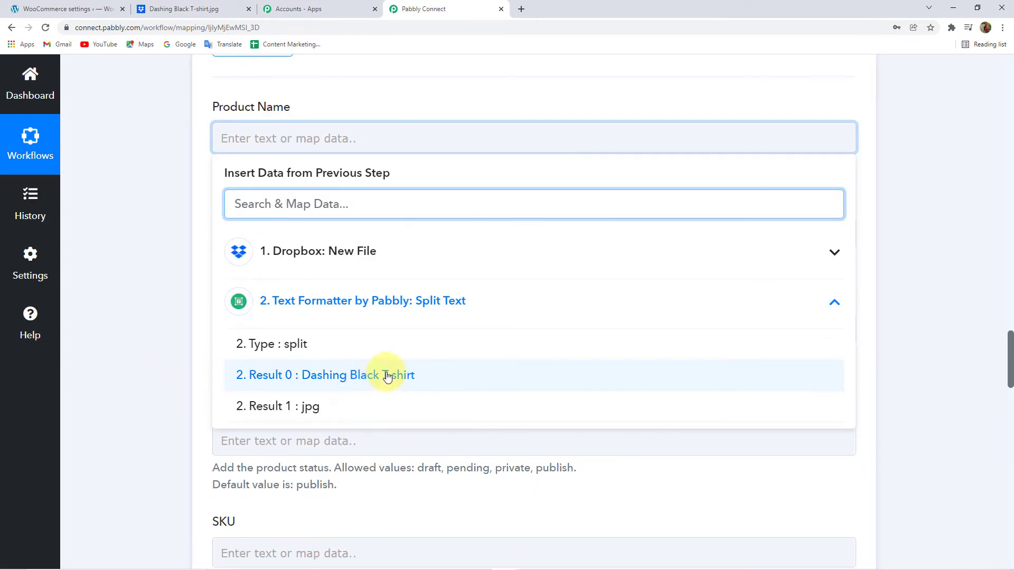
{"action": "left_click", "coordinate": [387, 376]}
{"action": "left_click", "coordinate": [163, 170]}
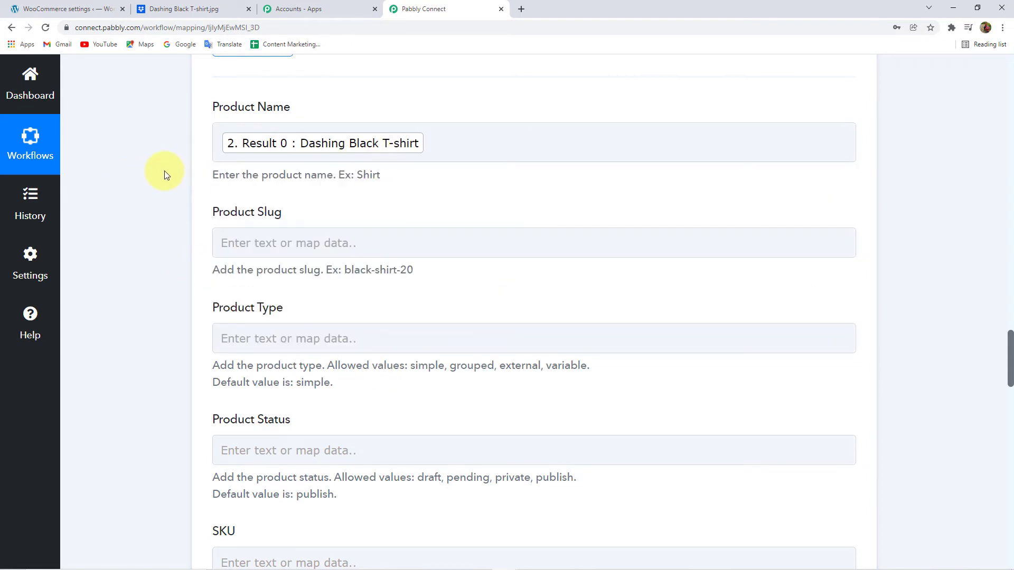
- Set the Product Slug to "Black T-shirt"
{"action": "scroll", "coordinate": [163, 171], "scroll_direction": "down", "scroll_amount": 1}
{"action": "left_click", "coordinate": [316, 193]}
{"action": "left_click", "coordinate": [220, 219]}
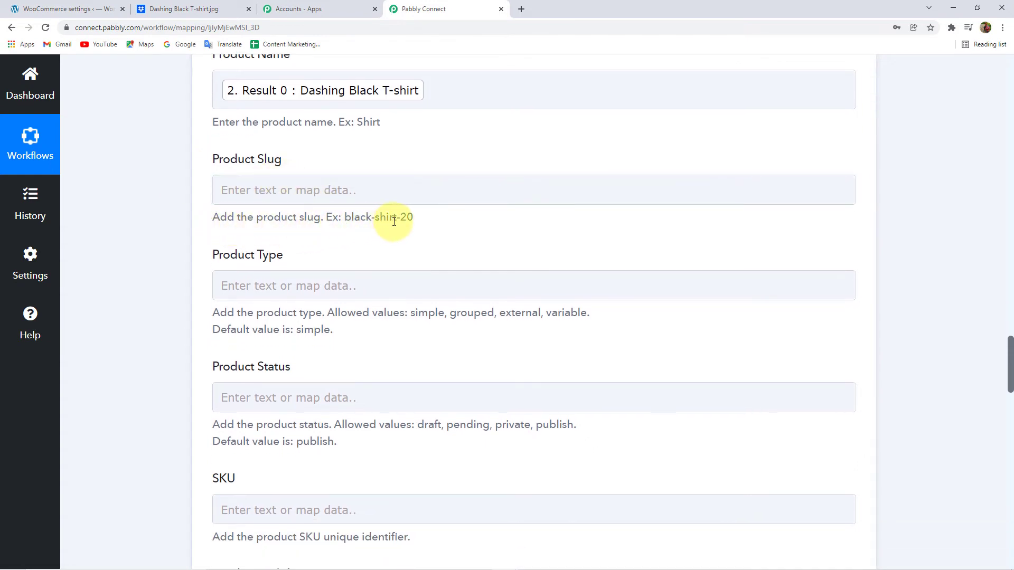
{"action": "left_click", "coordinate": [277, 190]}
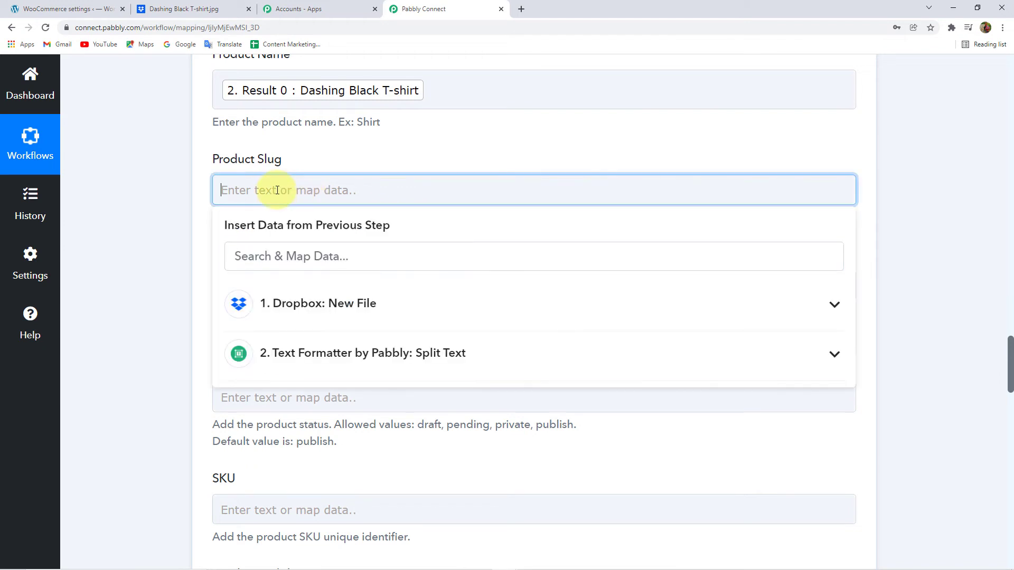
{"action": "type", "text": "Black Shirt"}
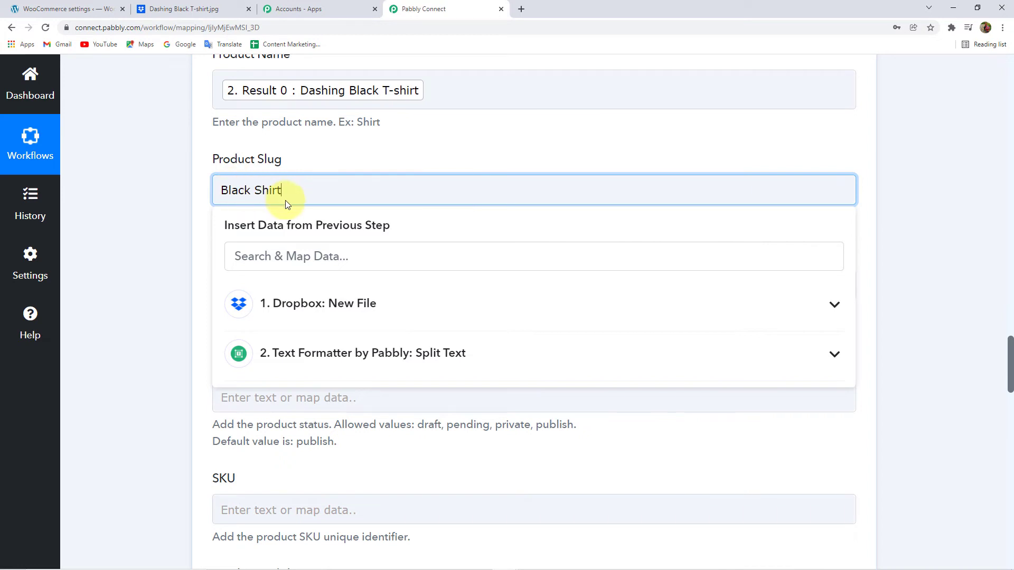
{"action": "left_click", "coordinate": [111, 205]}
{"action": "left_click", "coordinate": [258, 190]}
{"action": "type", "text": "s"}
{"action": "type", "text": "T"}
{"action": "type", "text": "-"}
{"action": "left_click", "coordinate": [179, 218]}
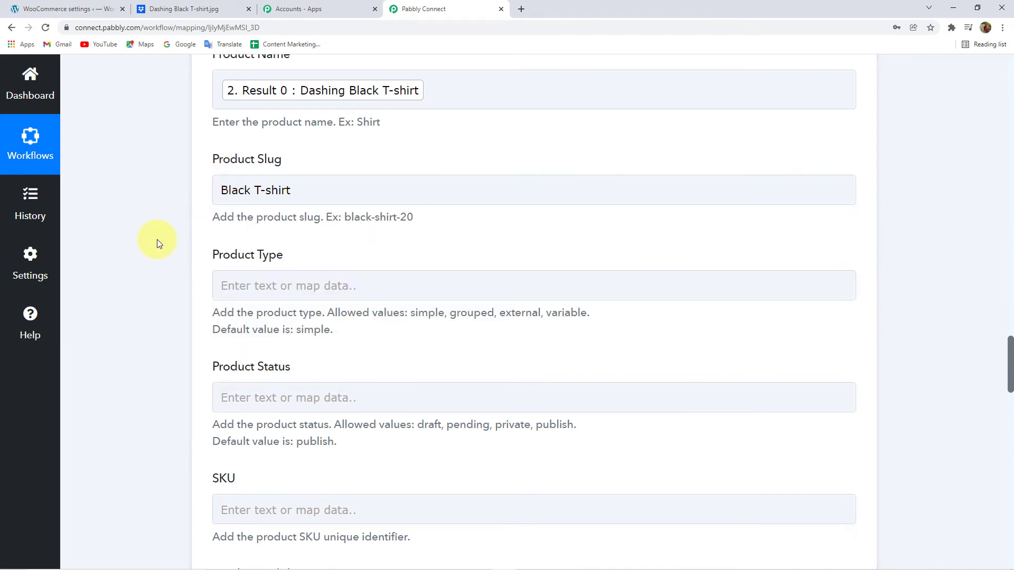
- Set the Product Type to "simple", copied from the allowed values listed for that field
{"action": "scroll", "coordinate": [156, 240], "scroll_direction": "down", "scroll_amount": 2}
{"action": "left_click", "coordinate": [296, 180]}
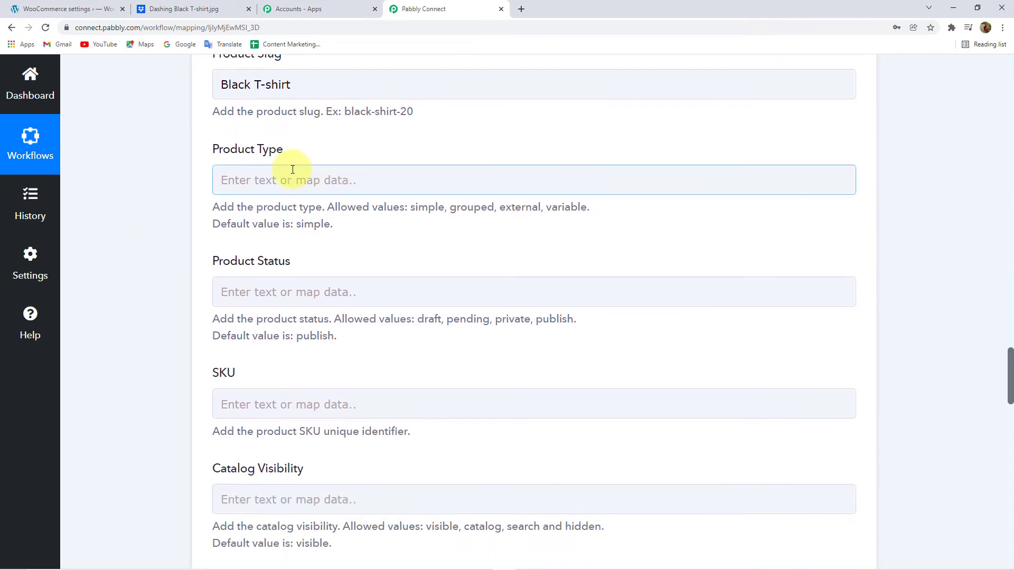
{"action": "left_click", "coordinate": [298, 211]}
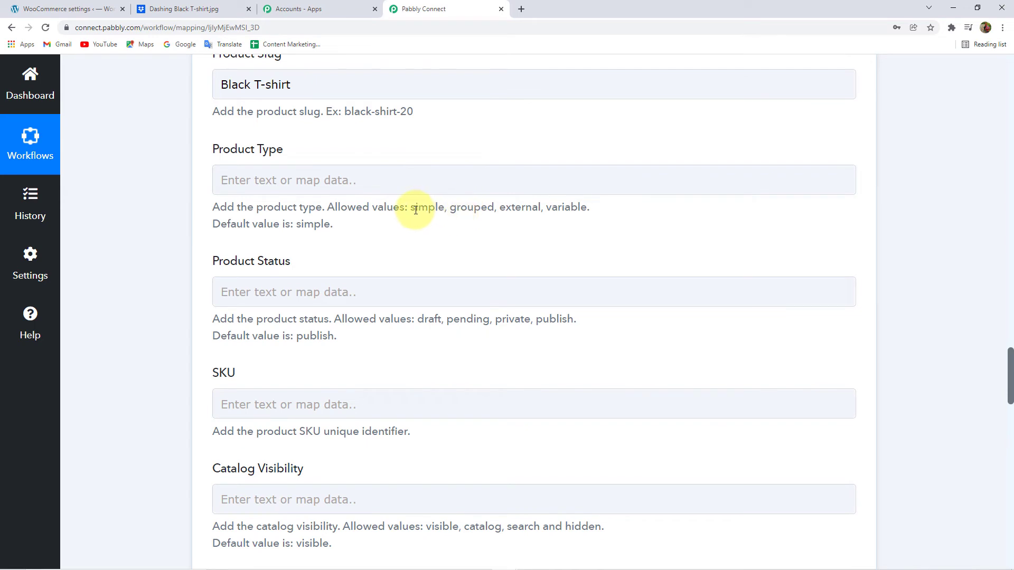
{"action": "left_click_drag", "start_coordinate": [410, 207], "coordinate": [444, 208]}
{"action": "left_click", "coordinate": [261, 177]}
{"action": "key", "text": "ctrl+v"}
{"action": "left_click", "coordinate": [143, 176]}
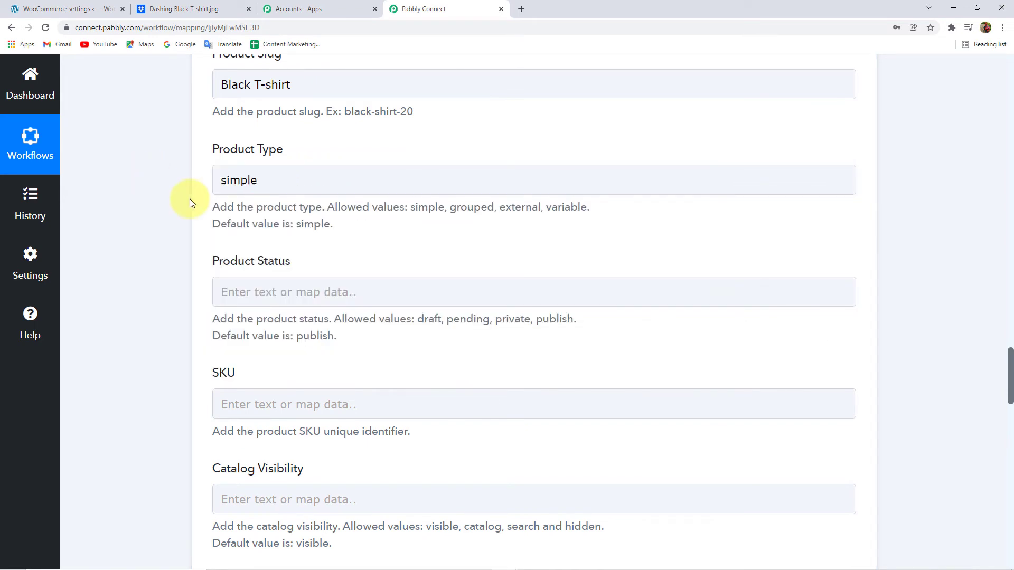
- Set the Product Status to "publish", copied from the allowed values listed for that field
{"action": "scroll", "coordinate": [175, 200], "scroll_direction": "down", "scroll_amount": 2}
{"action": "left_click", "coordinate": [296, 186]}
{"action": "left_click", "coordinate": [564, 215]}
{"action": "left_click_drag", "start_coordinate": [535, 214], "coordinate": [574, 216]}
{"action": "key", "text": "ctrl+c"}
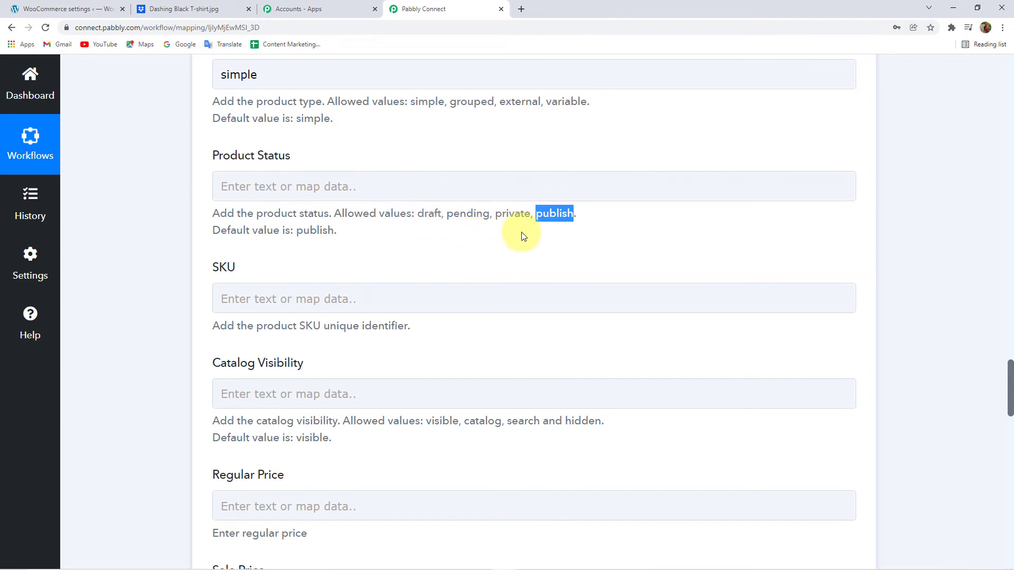
{"action": "left_click", "coordinate": [265, 186]}
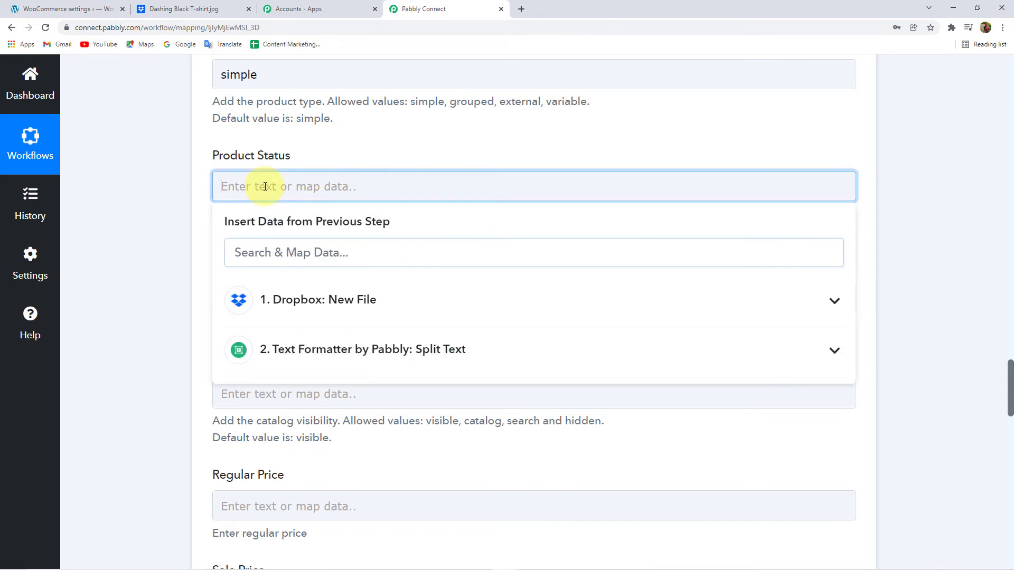
{"action": "key", "text": "ctrl+v"}
{"action": "left_click", "coordinate": [175, 184]}
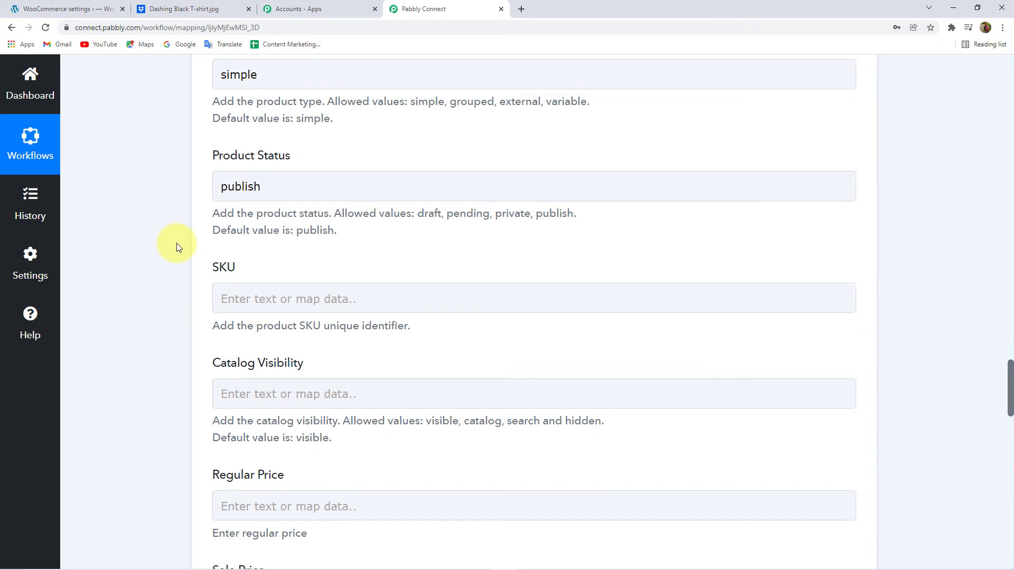
- Set the product's Regular Price to 100, leaving SKU and Catalog Visibility empty
{"action": "scroll", "coordinate": [177, 243], "scroll_direction": "down", "scroll_amount": 2}
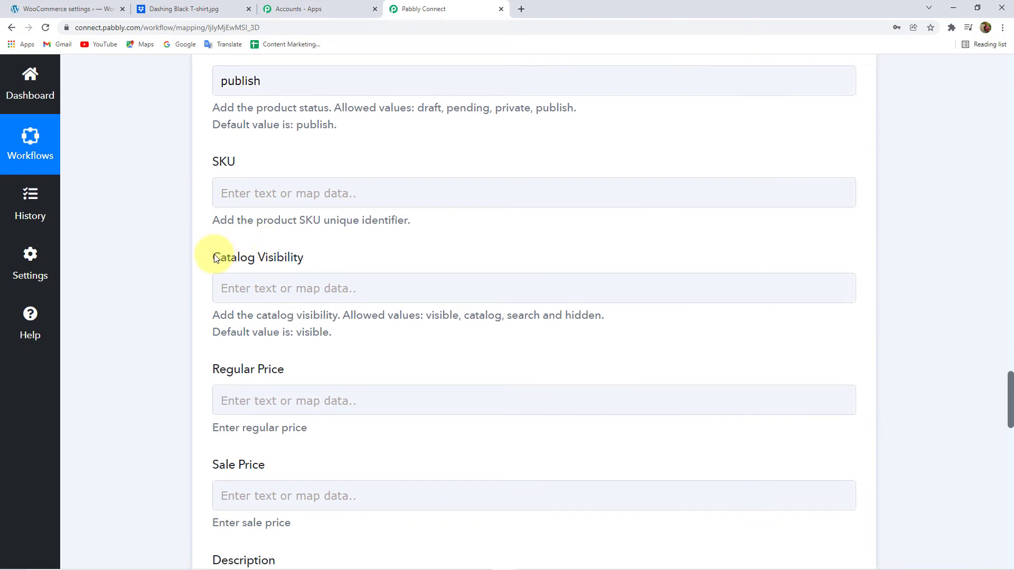
{"action": "scroll", "coordinate": [154, 229], "scroll_direction": "down", "scroll_amount": 1}
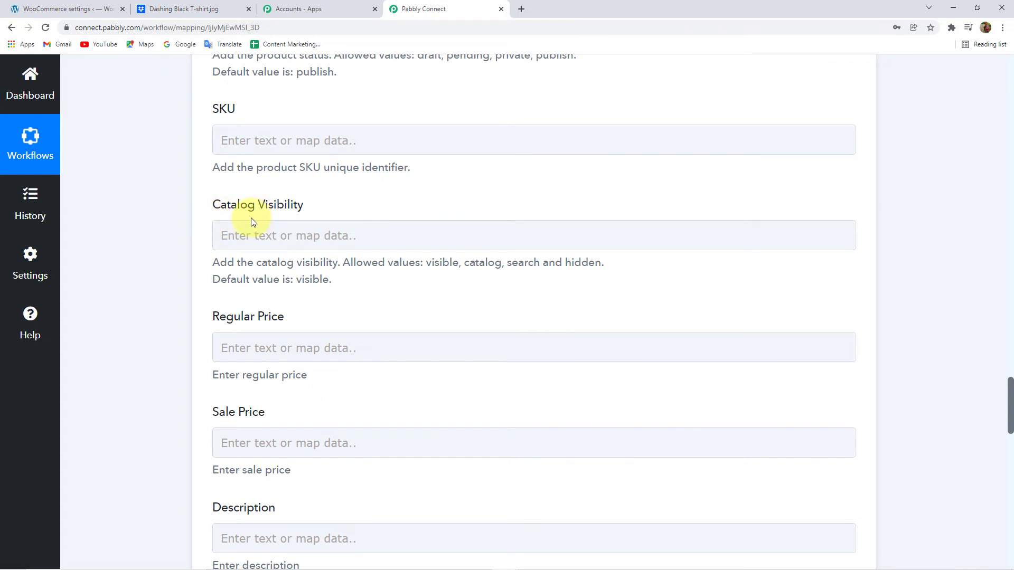
{"action": "scroll", "coordinate": [161, 251], "scroll_direction": "down", "scroll_amount": 2}
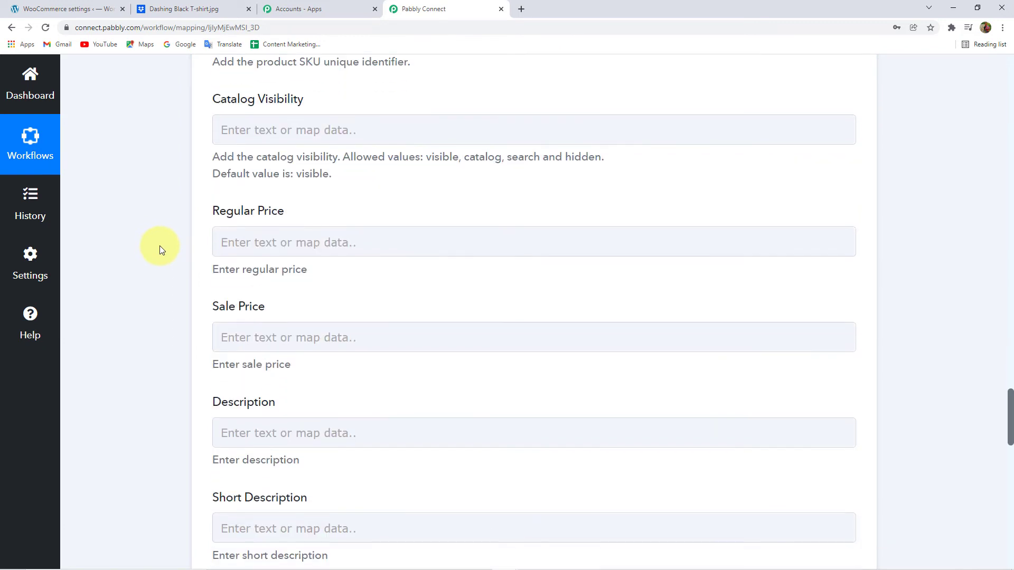
{"action": "left_click", "coordinate": [265, 244]}
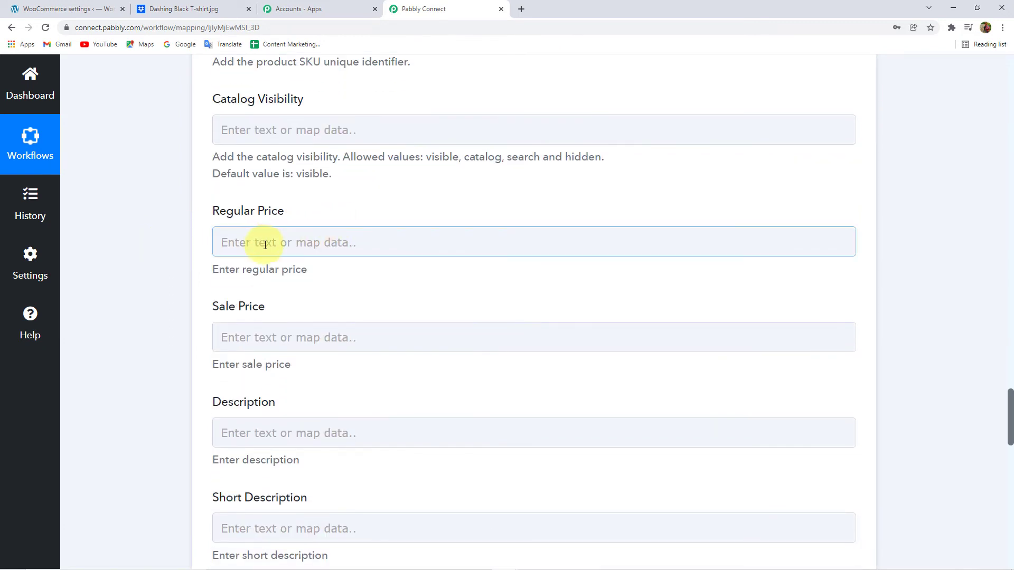
{"action": "left_click", "coordinate": [264, 244]}
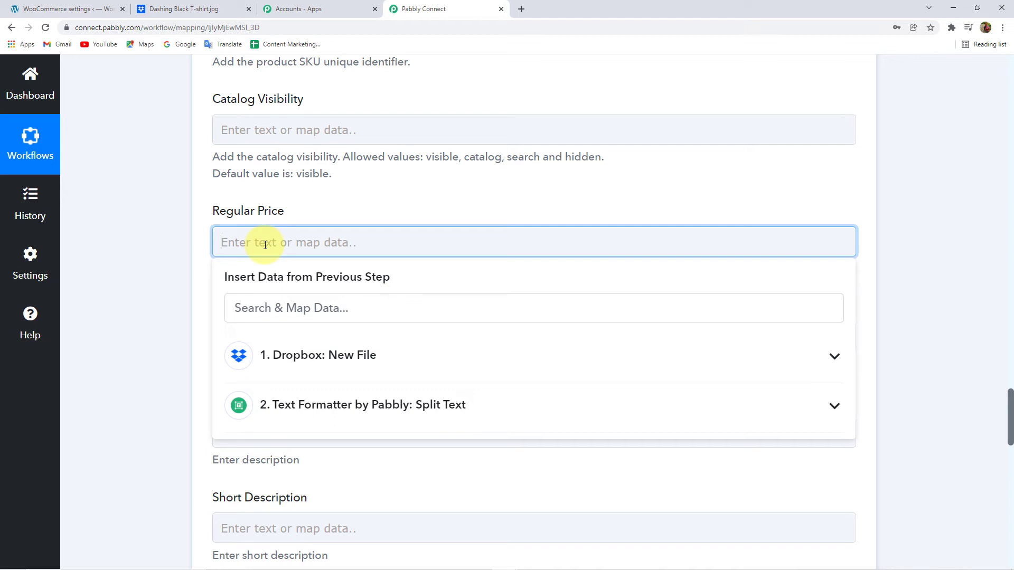
{"action": "type", "text": "100"}
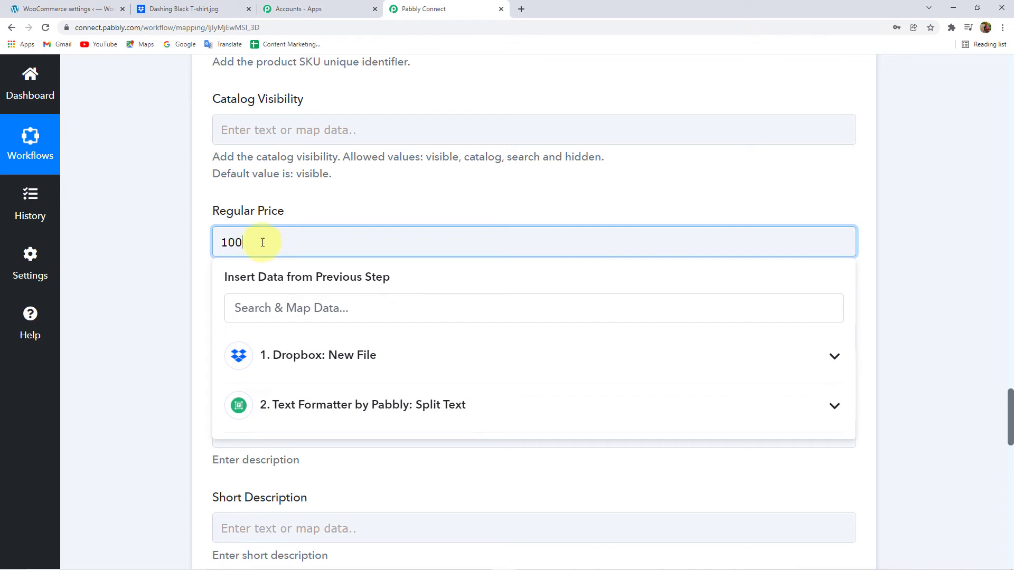
{"action": "left_click", "coordinate": [126, 234]}
- Set the product's Sale Price to 112
{"action": "scroll", "coordinate": [143, 236], "scroll_direction": "down", "scroll_amount": 2}
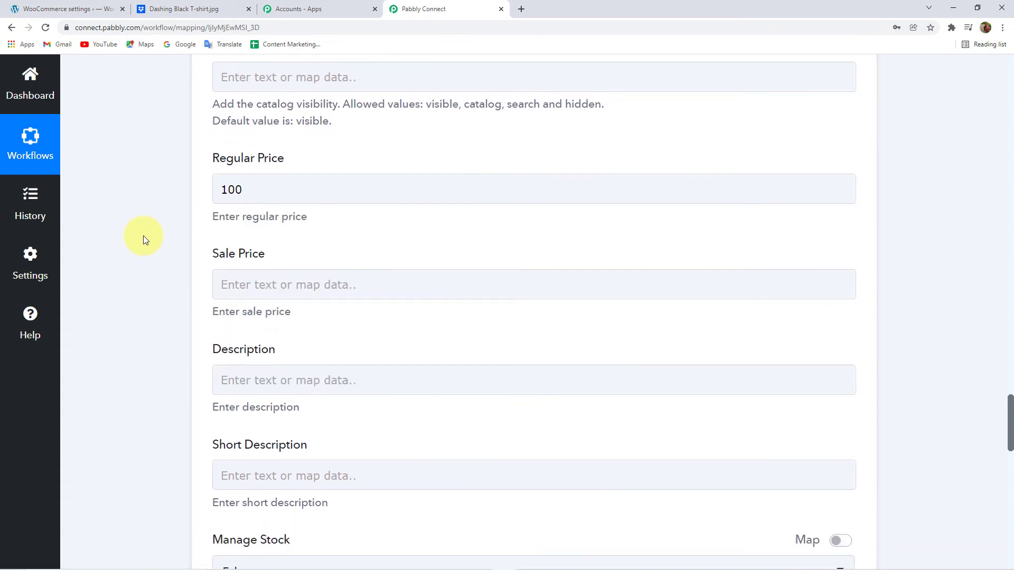
{"action": "left_click", "coordinate": [241, 238]}
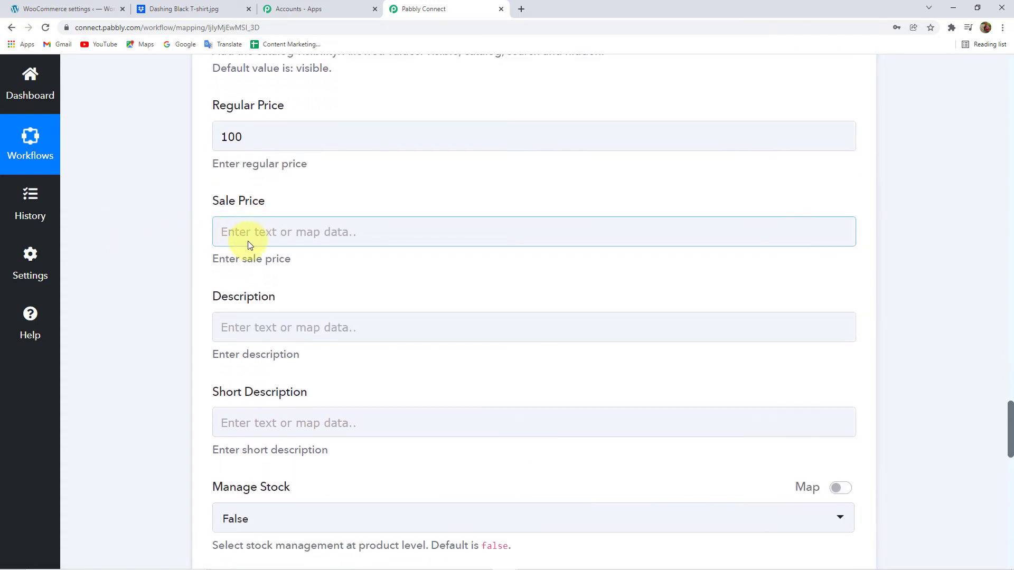
{"action": "left_click", "coordinate": [251, 225]}
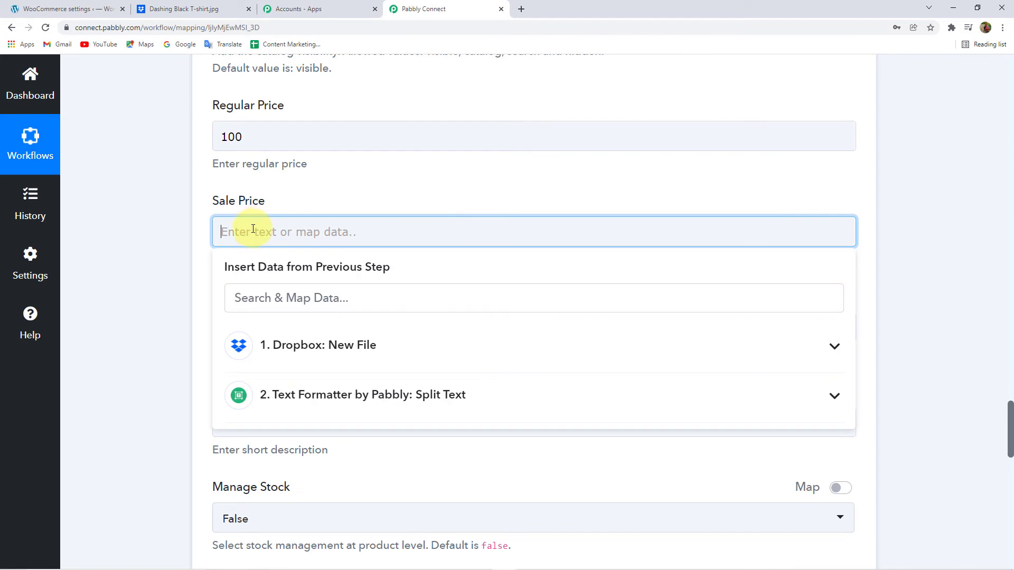
{"action": "type", "text": "112"}
{"action": "left_click", "coordinate": [148, 238]}
- Examine the remaining product fields, including the Manage Stock choices, stock details, Product Tags and Category ID
{"action": "scroll", "coordinate": [149, 240], "scroll_direction": "down", "scroll_amount": 2}
{"action": "scroll", "coordinate": [144, 228], "scroll_direction": "down", "scroll_amount": 2}
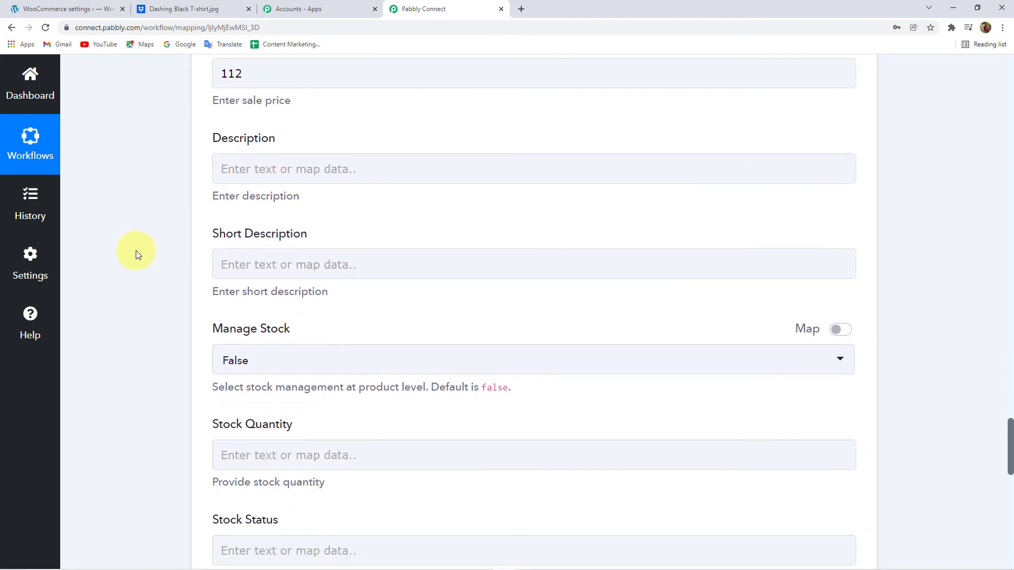
{"action": "scroll", "coordinate": [175, 229], "scroll_direction": "down", "scroll_amount": 1}
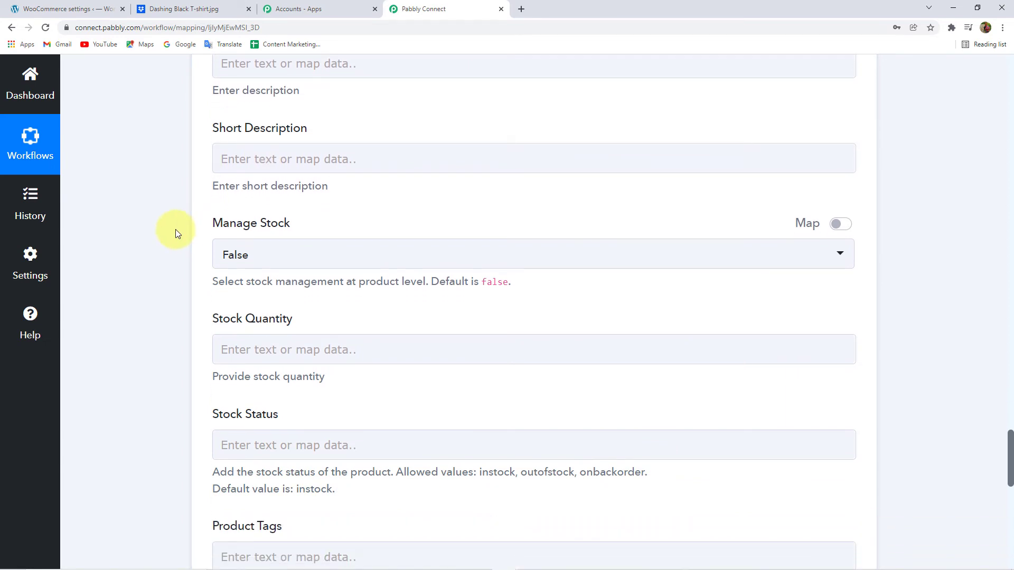
{"action": "scroll", "coordinate": [178, 227], "scroll_direction": "down", "scroll_amount": 2}
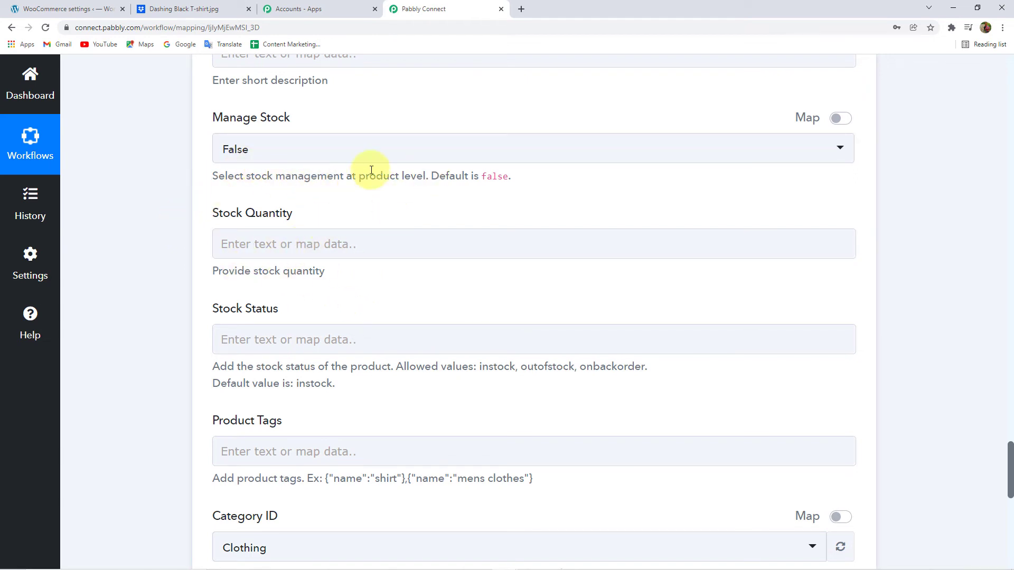
{"action": "left_click", "coordinate": [262, 148]}
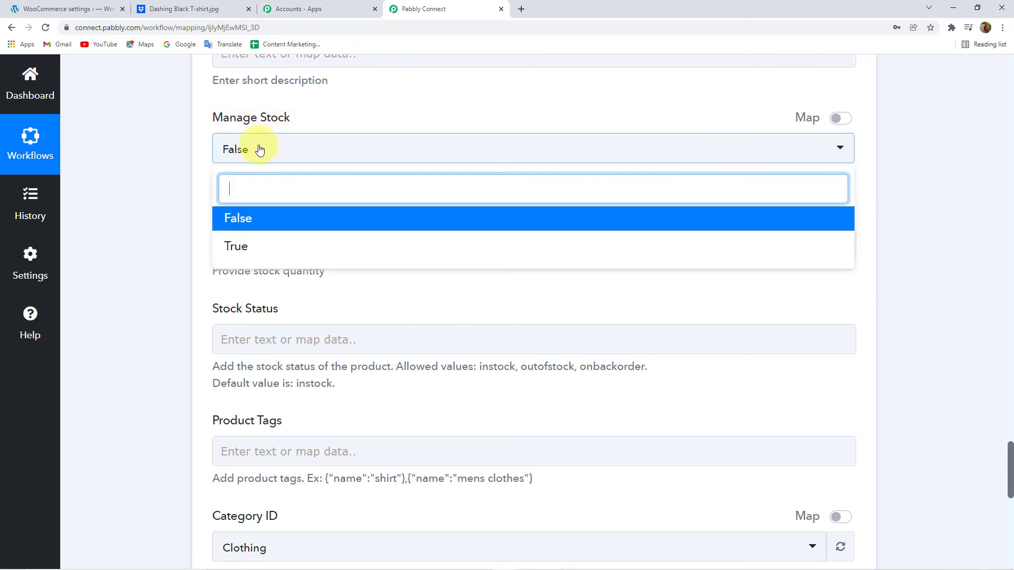
{"action": "left_click", "coordinate": [160, 135]}
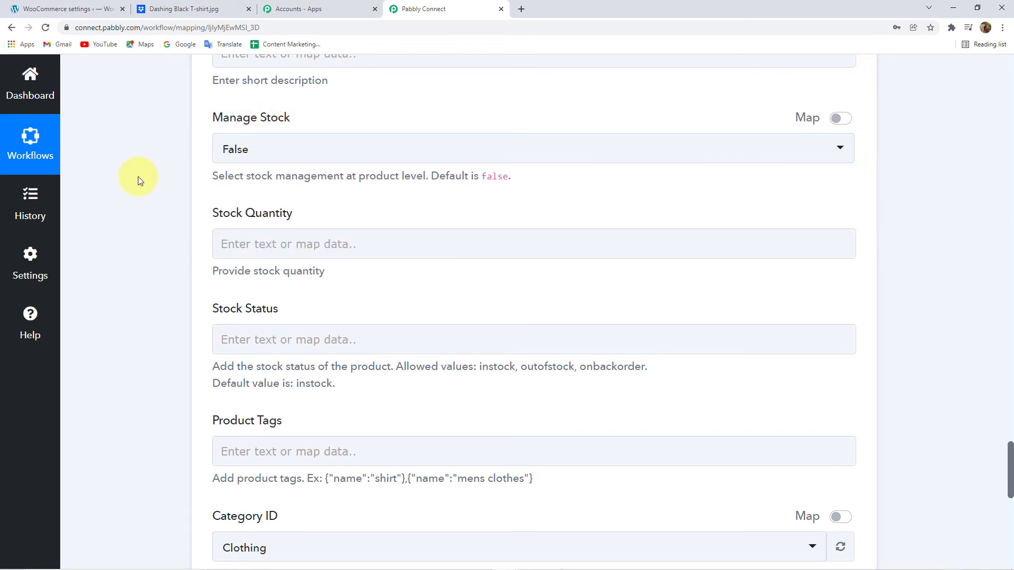
{"action": "scroll", "coordinate": [137, 177], "scroll_direction": "down", "scroll_amount": 1}
{"action": "scroll", "coordinate": [137, 176], "scroll_direction": "down", "scroll_amount": 4}
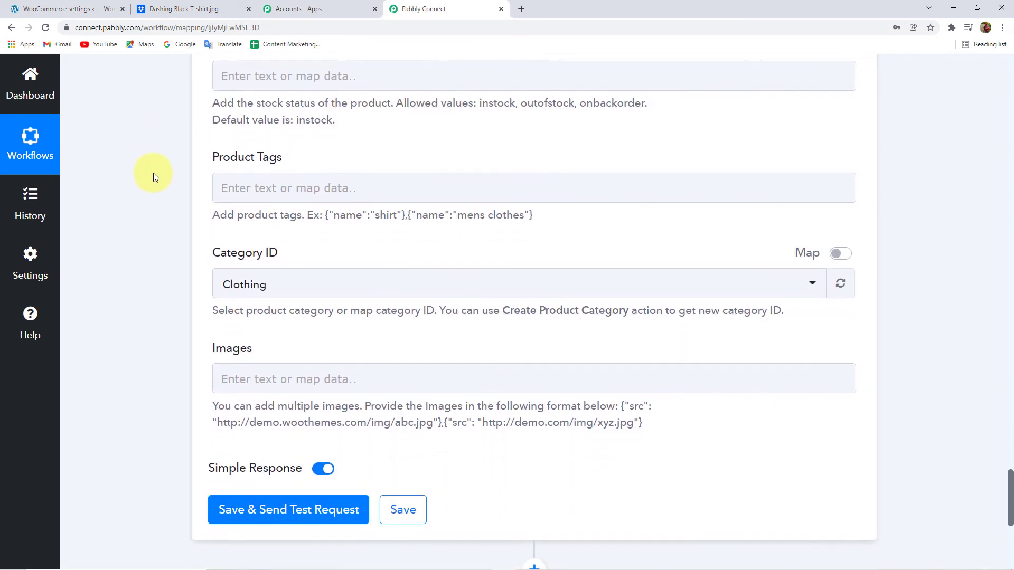
{"action": "scroll", "coordinate": [197, 190], "scroll_direction": "down", "scroll_amount": 1}
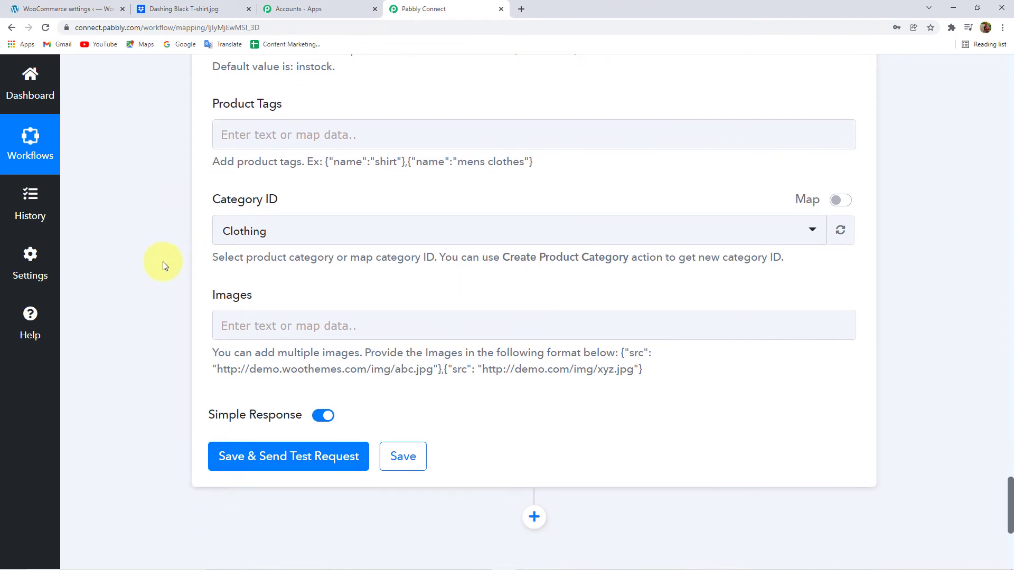
{"action": "scroll", "coordinate": [153, 261], "scroll_direction": "down", "scroll_amount": 1}
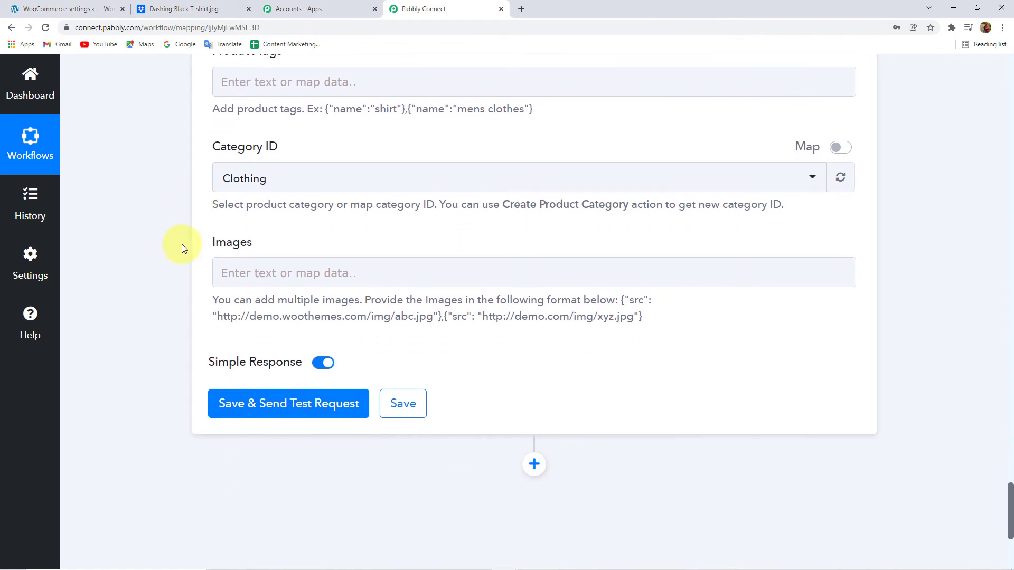
{"action": "left_click", "coordinate": [287, 180]}
{"action": "left_click", "coordinate": [176, 211]}
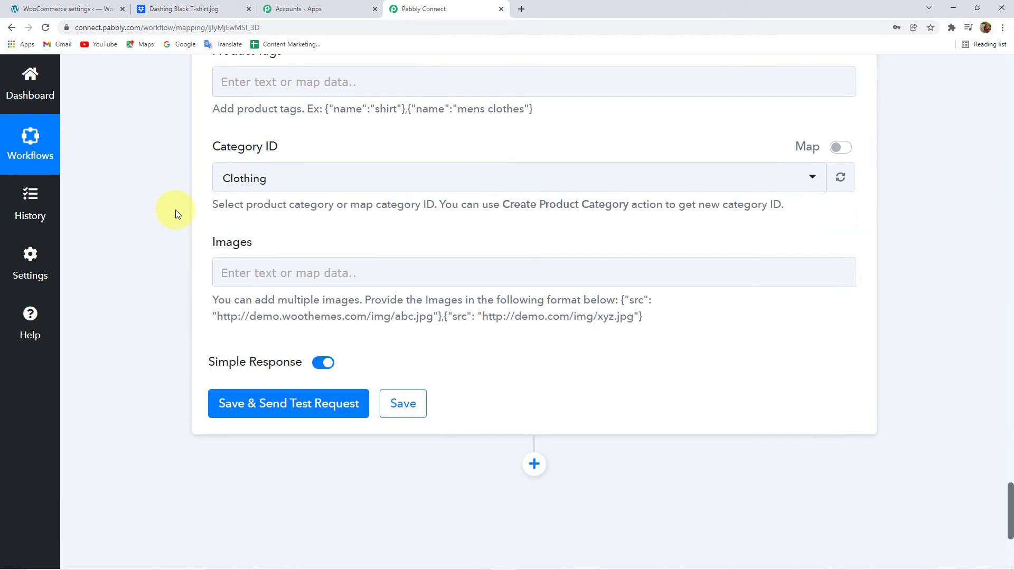
{"action": "scroll", "coordinate": [181, 210], "scroll_direction": "down", "scroll_amount": 1}
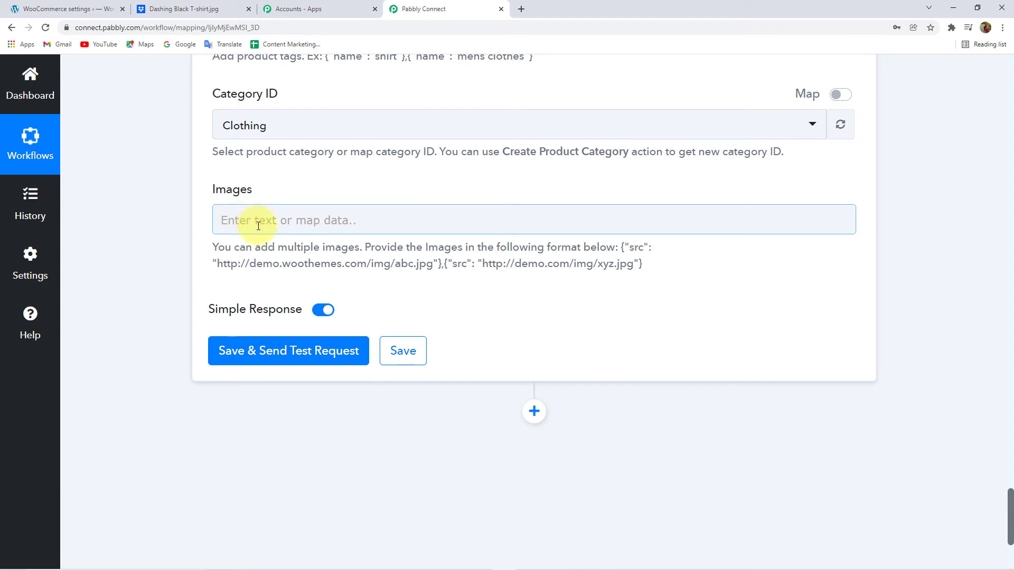
{"action": "left_click_drag", "start_coordinate": [221, 251], "coordinate": [461, 256]}
{"action": "left_click", "coordinate": [374, 258]}
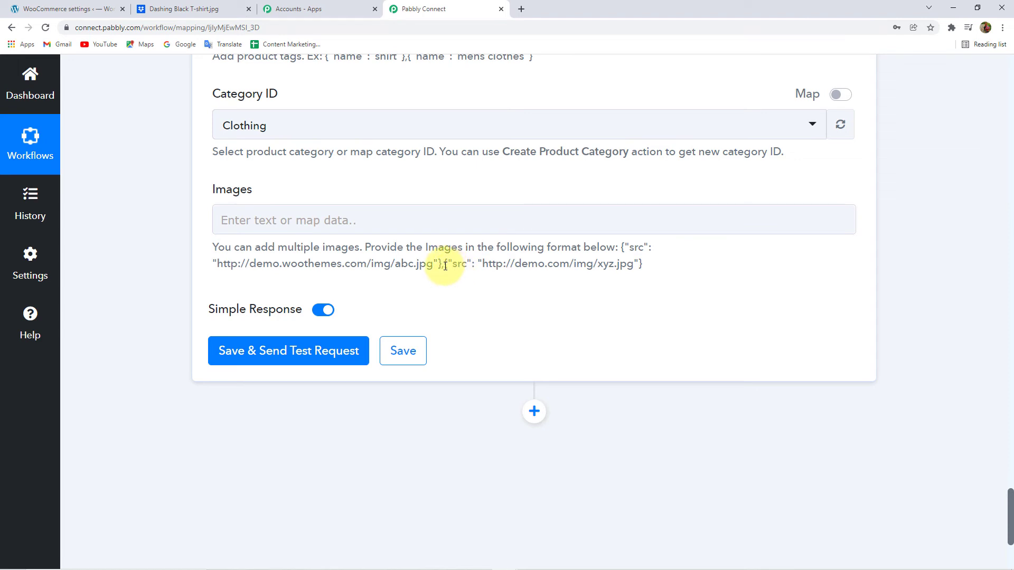
{"action": "left_click_drag", "start_coordinate": [446, 267], "coordinate": [641, 273]}
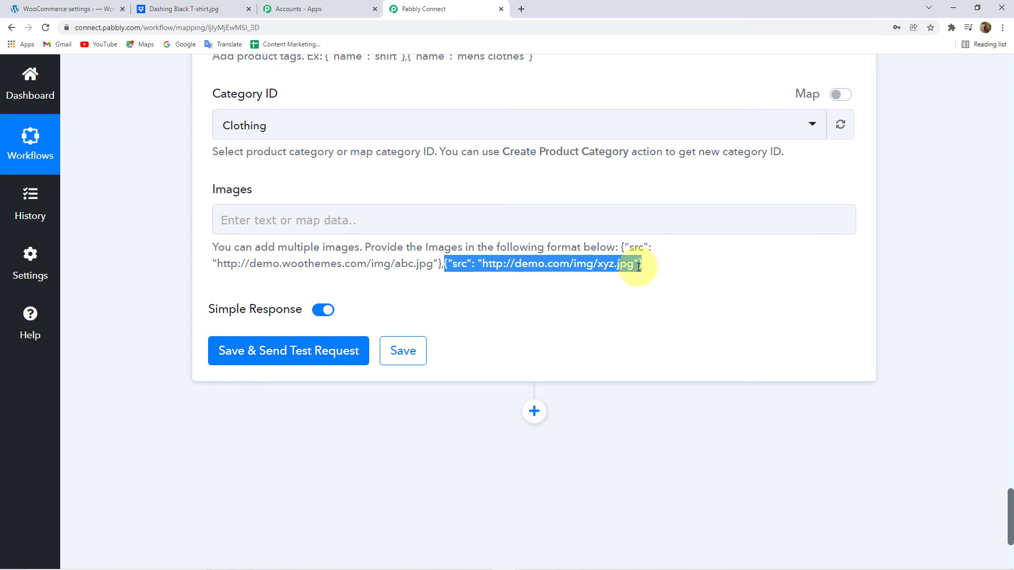
{"action": "left_click", "coordinate": [261, 221]}
{"action": "type", "text": "{\"src\": \"http://demo.com/img/xyz.jpg\"}"}
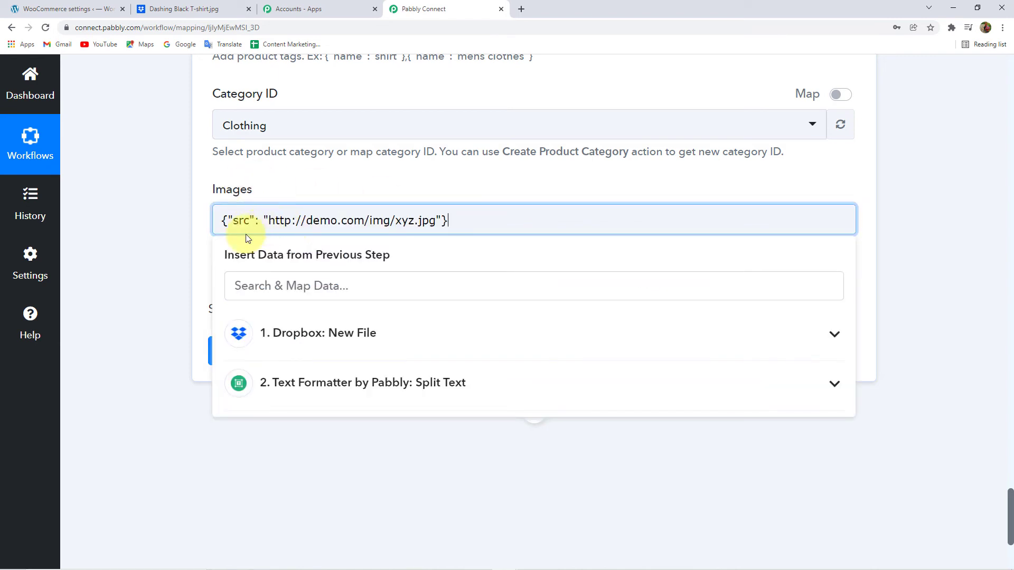
{"action": "left_click_drag", "start_coordinate": [270, 221], "coordinate": [439, 226]}
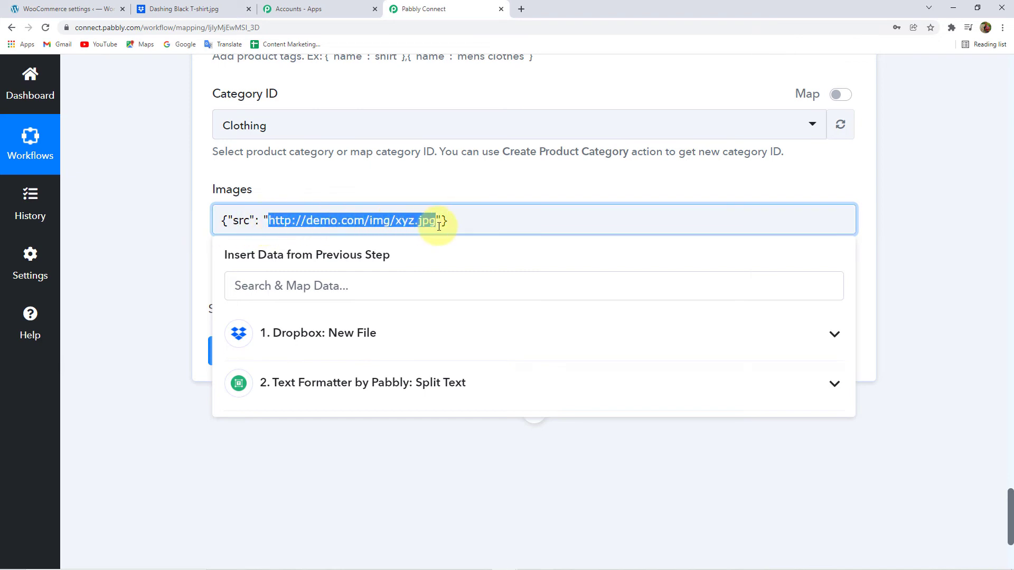
{"action": "key", "text": "BackSpace"}
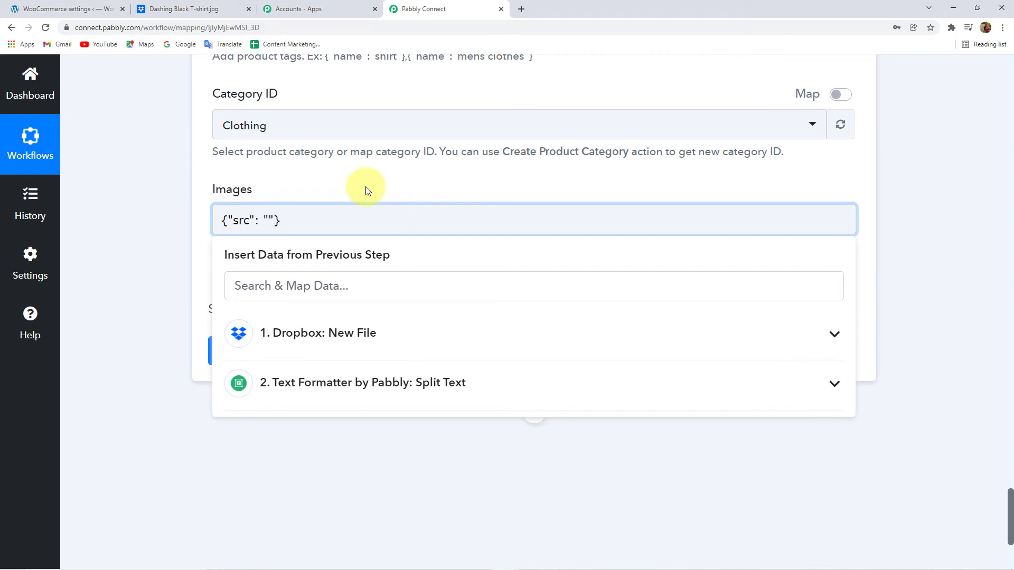
{"action": "left_click", "coordinate": [201, 217]}
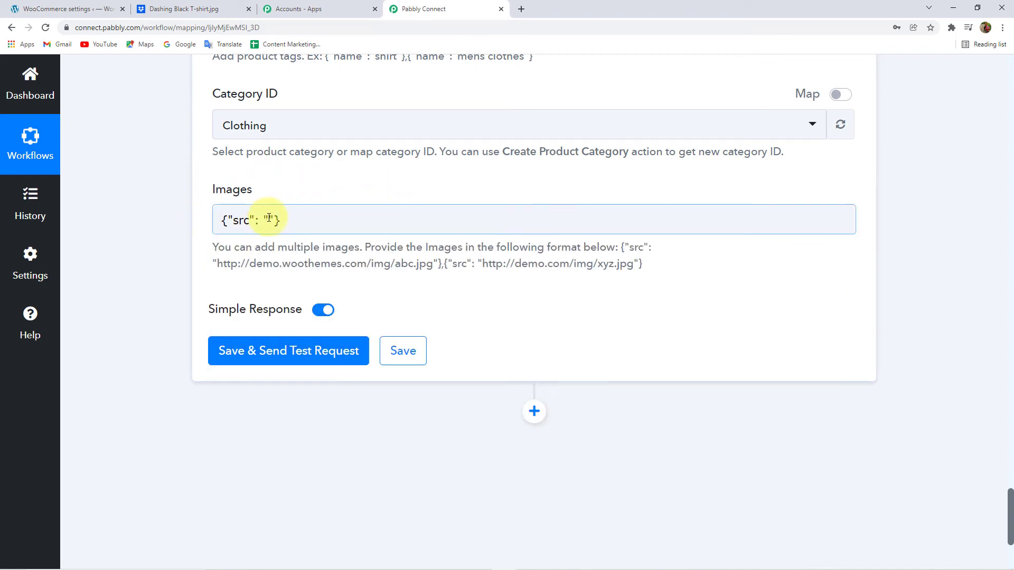
- Map the Res3 Shareable Link from the Dropbox New File step between the empty quotes in the Images field
{"action": "left_click", "coordinate": [269, 219]}
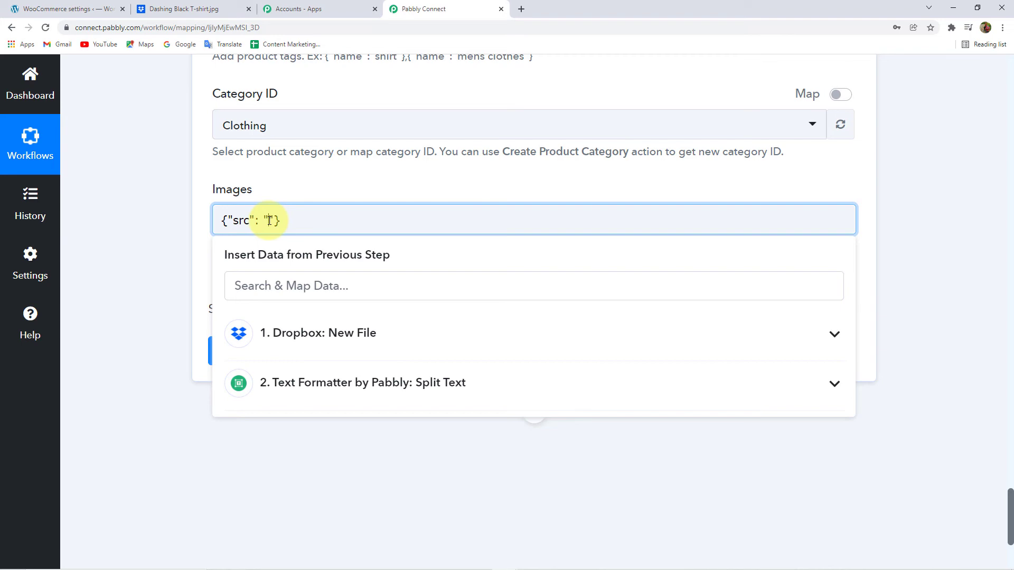
{"action": "left_click", "coordinate": [288, 333]}
{"action": "scroll", "coordinate": [264, 328], "scroll_direction": "down", "scroll_amount": 3}
{"action": "scroll", "coordinate": [370, 328], "scroll_direction": "down", "scroll_amount": 3}
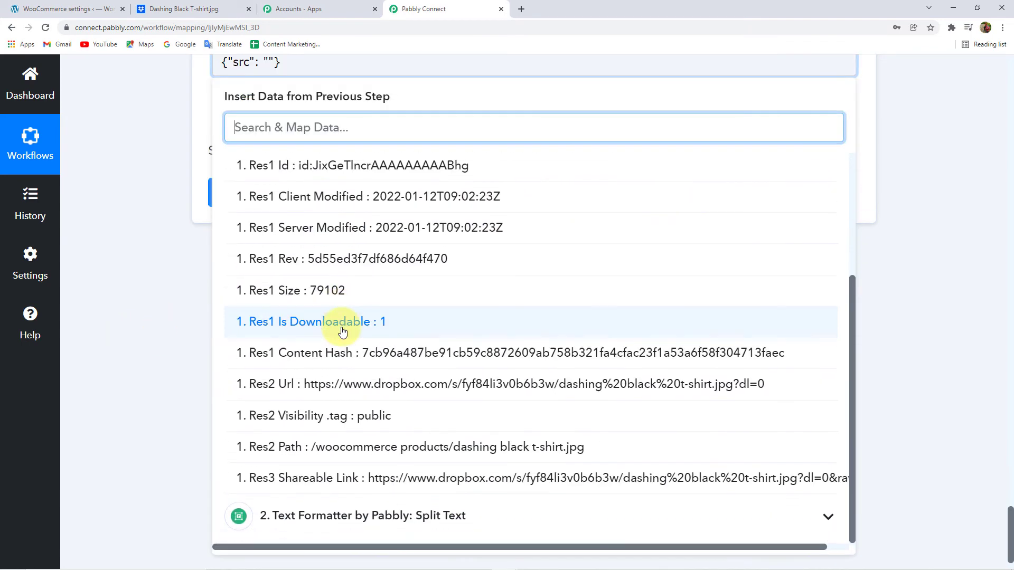
{"action": "left_click", "coordinate": [527, 479]}
{"action": "left_click", "coordinate": [150, 153]}
{"action": "scroll", "coordinate": [301, 220], "scroll_direction": "up", "scroll_amount": 3}
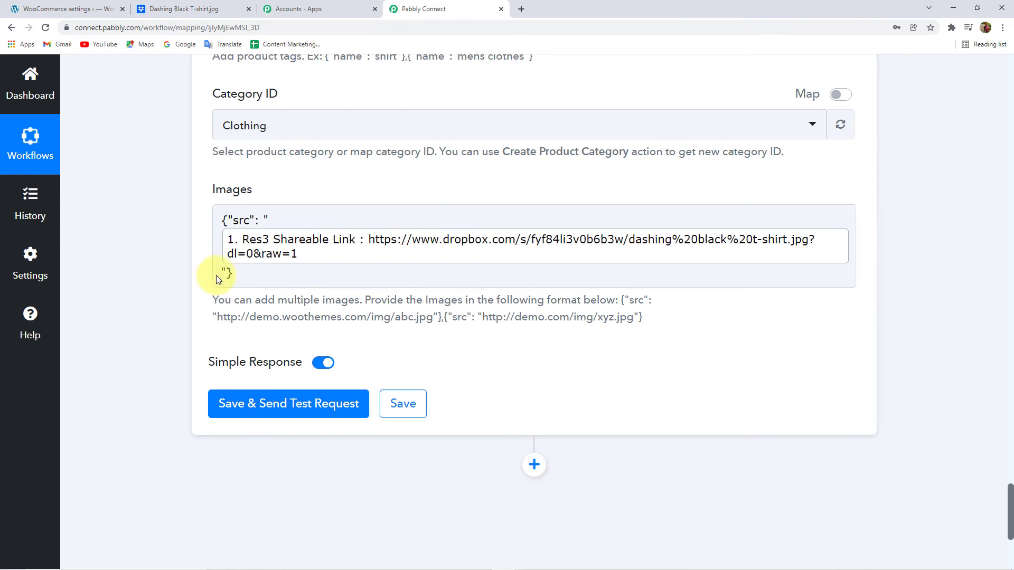
{"action": "left_click", "coordinate": [260, 224]}
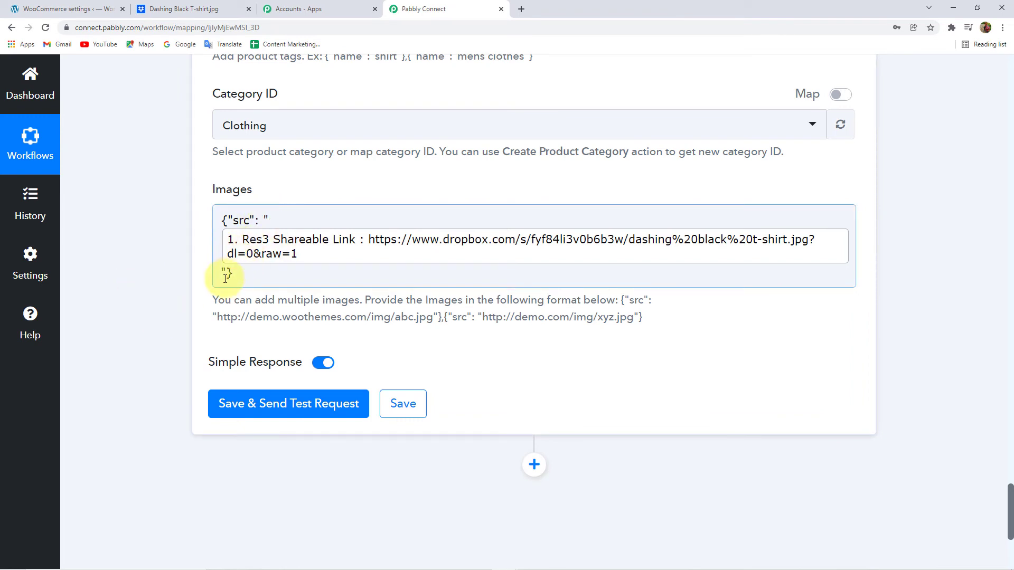
- Leave the Images field, switch to the WordPress admin and open the store's list of all products
{"action": "left_click", "coordinate": [204, 276]}
{"action": "scroll", "coordinate": [190, 379], "scroll_direction": "down", "scroll_amount": 1}
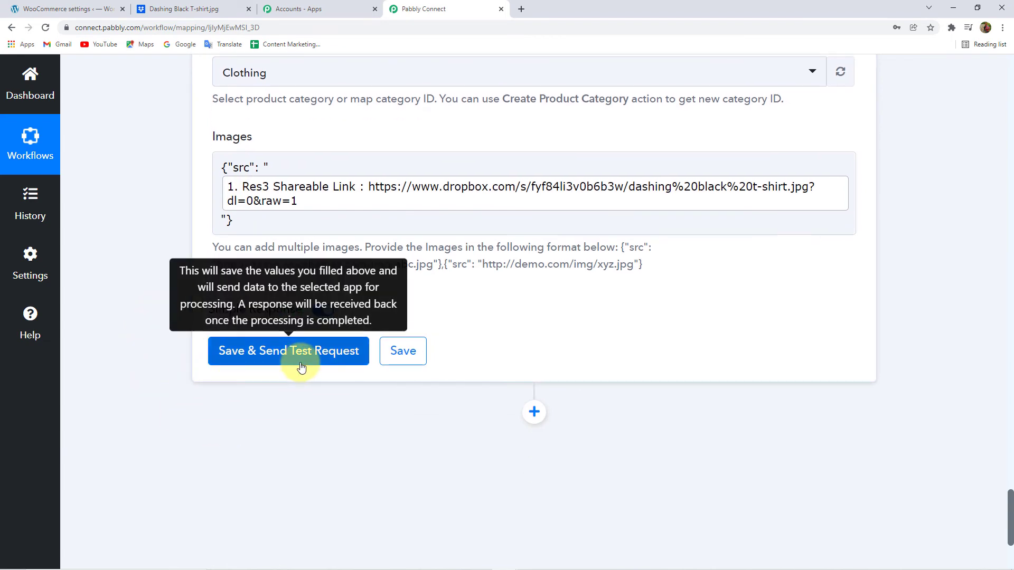
{"action": "left_click", "coordinate": [37, 9]}
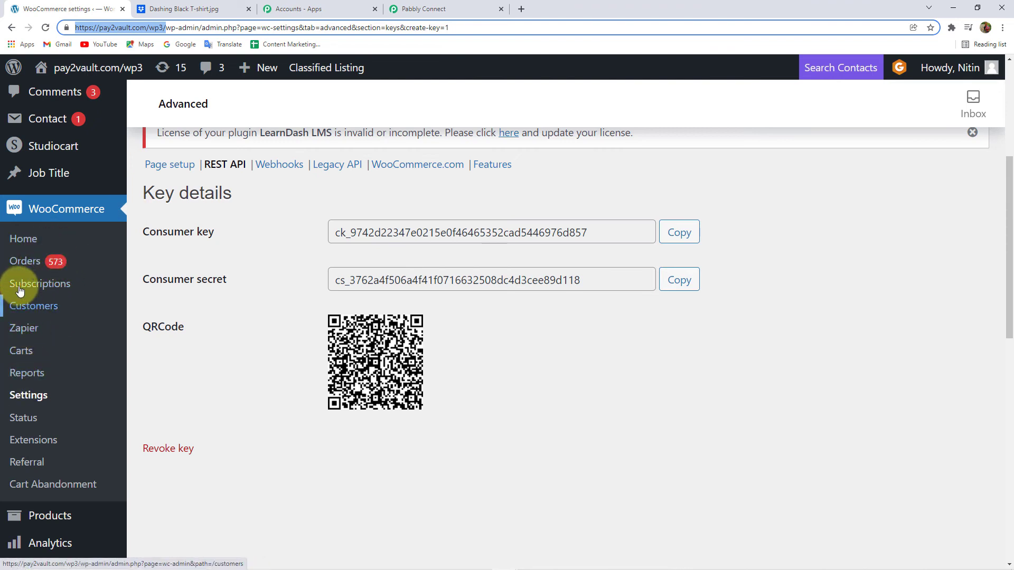
{"action": "left_click", "coordinate": [66, 216]}
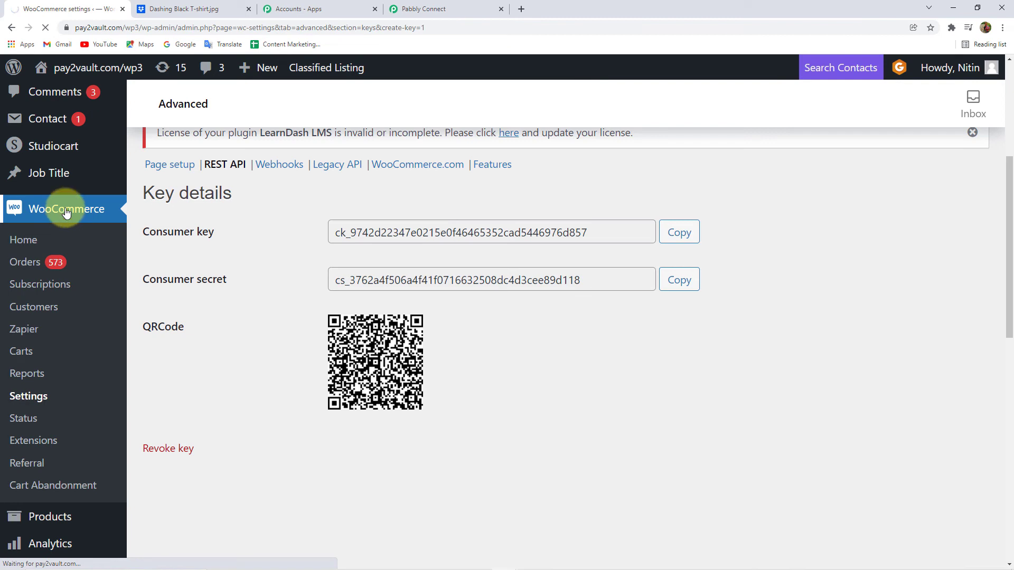
{"action": "scroll", "coordinate": [50, 380], "scroll_direction": "down", "scroll_amount": 3}
{"action": "mouse_move", "coordinate": [42, 358]}
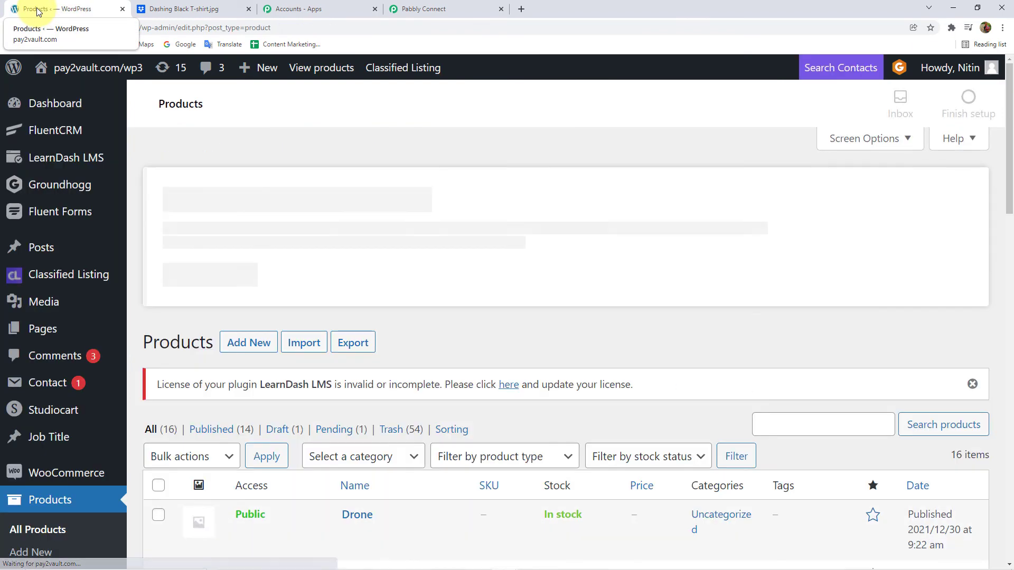
- Examine the existing products in the WordPress Products list before the test request is sent
{"action": "scroll", "coordinate": [455, 271], "scroll_direction": "down", "scroll_amount": 10}
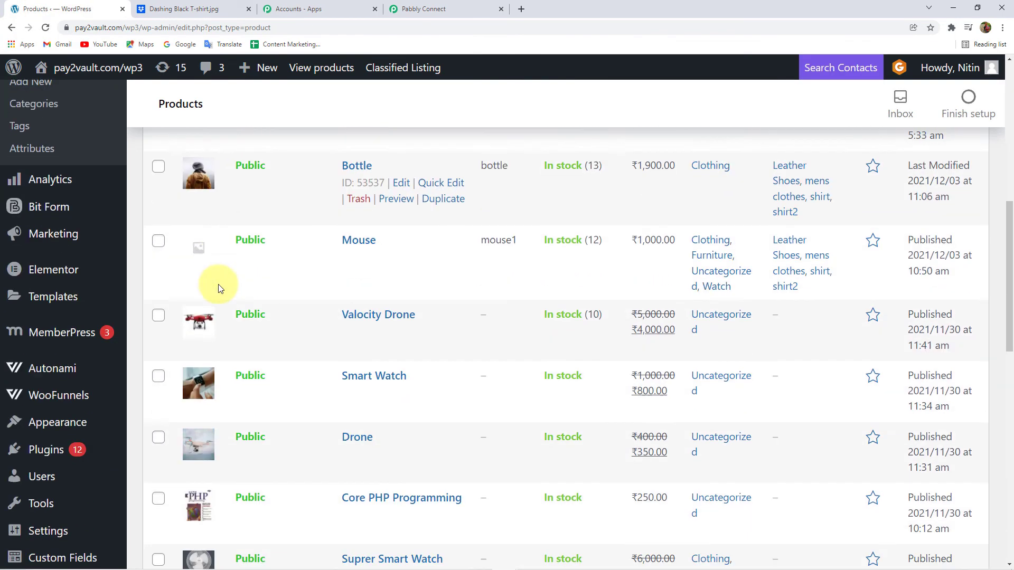
{"action": "scroll", "coordinate": [229, 331], "scroll_direction": "down", "scroll_amount": 3}
{"action": "scroll", "coordinate": [237, 326], "scroll_direction": "down", "scroll_amount": 5}
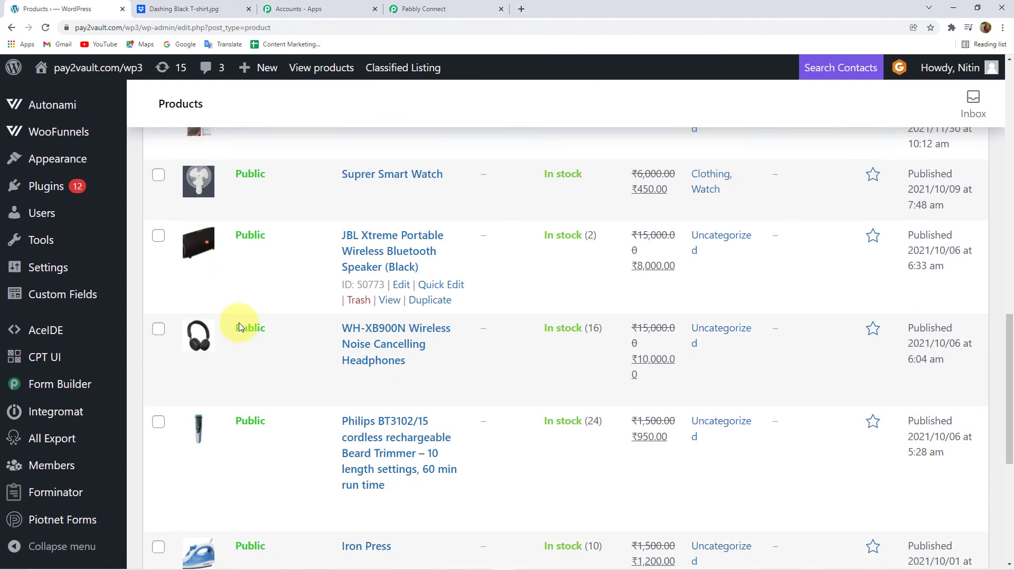
{"action": "scroll", "coordinate": [243, 324], "scroll_direction": "up", "scroll_amount": 12}
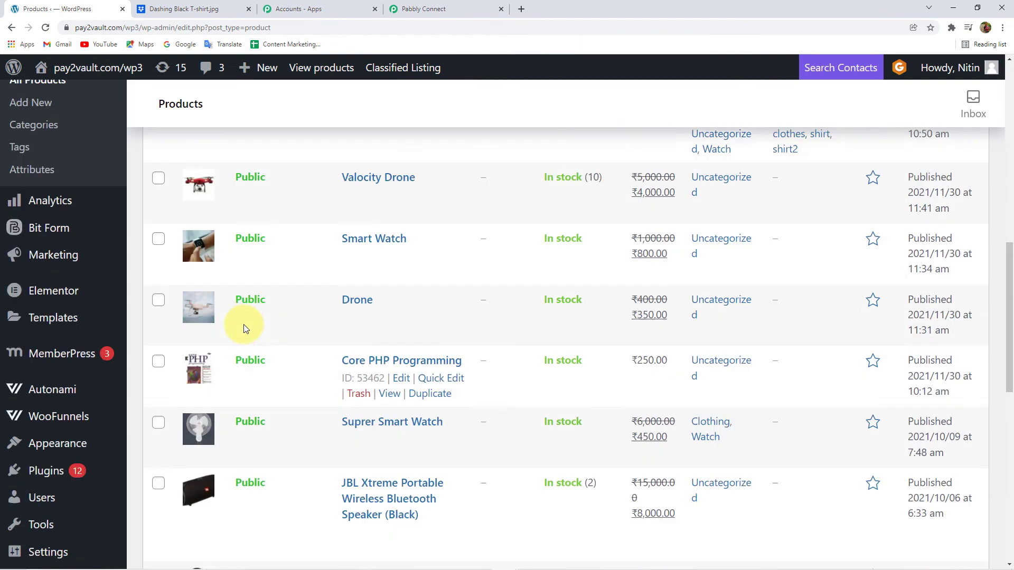
{"action": "scroll", "coordinate": [238, 328], "scroll_direction": "up", "scroll_amount": 3}
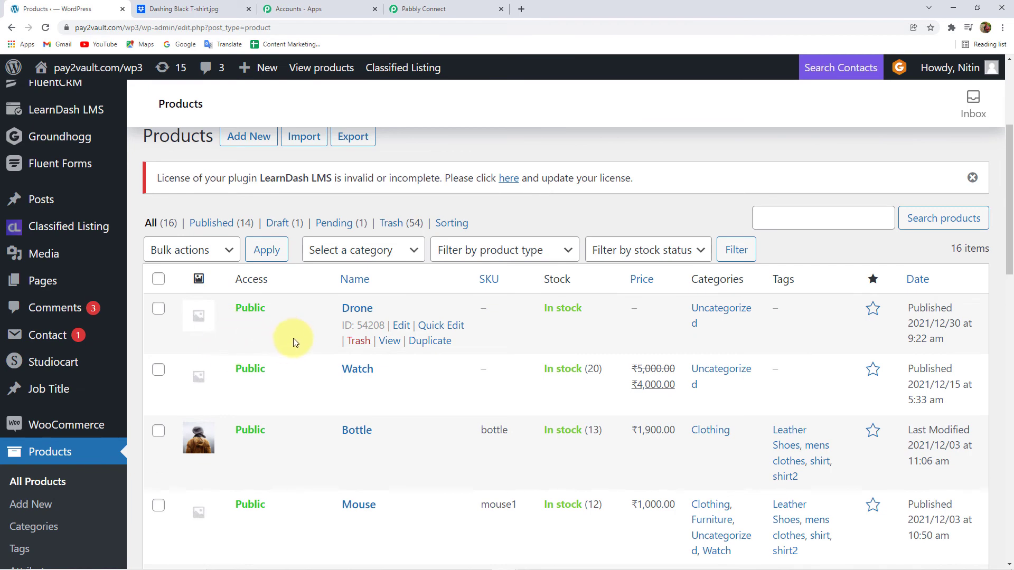
{"action": "scroll", "coordinate": [285, 336], "scroll_direction": "up", "scroll_amount": 3}
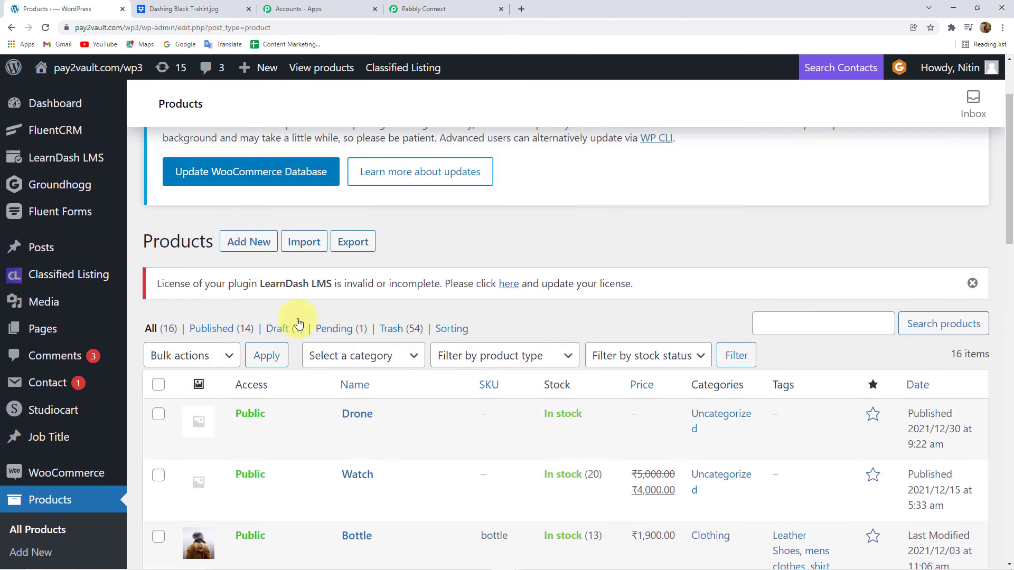
{"action": "left_click", "coordinate": [468, 7]}
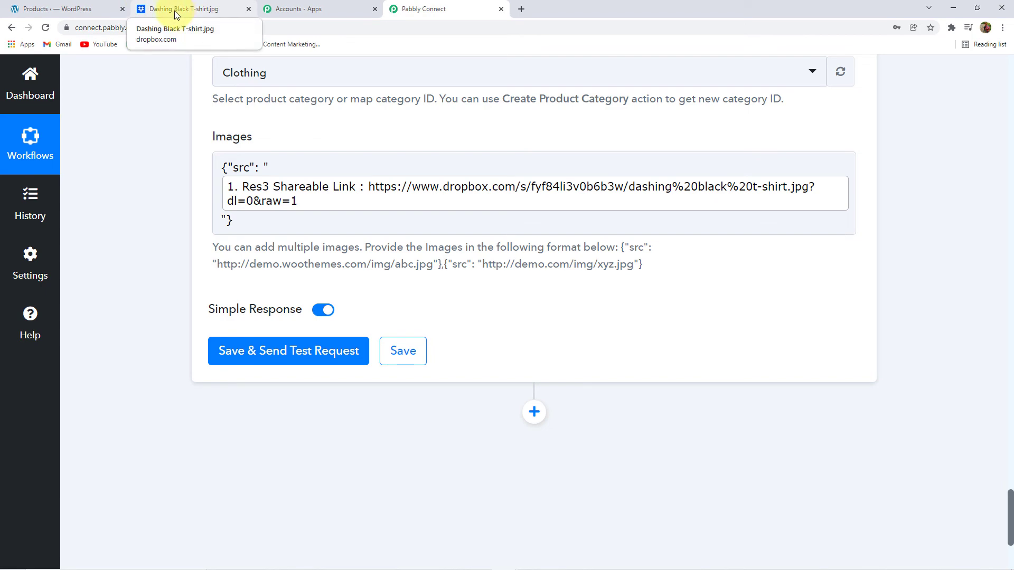
{"action": "left_click", "coordinate": [69, 9]}
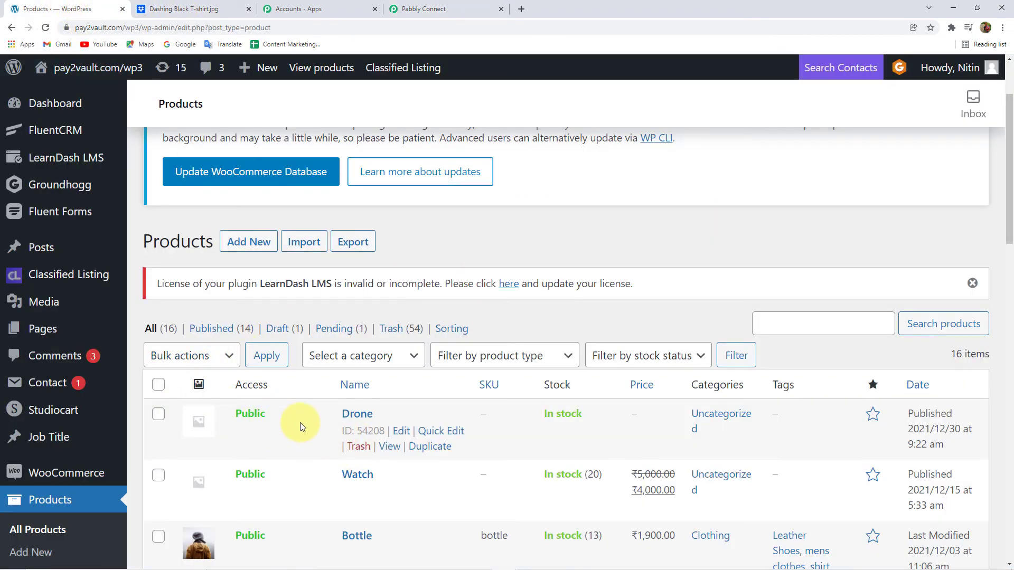
- Return to the Pabbly Connect workflow, save and send the Create a Product test request, and review the received response including its image fields
{"action": "left_click", "coordinate": [435, 7]}
{"action": "left_click", "coordinate": [313, 351]}
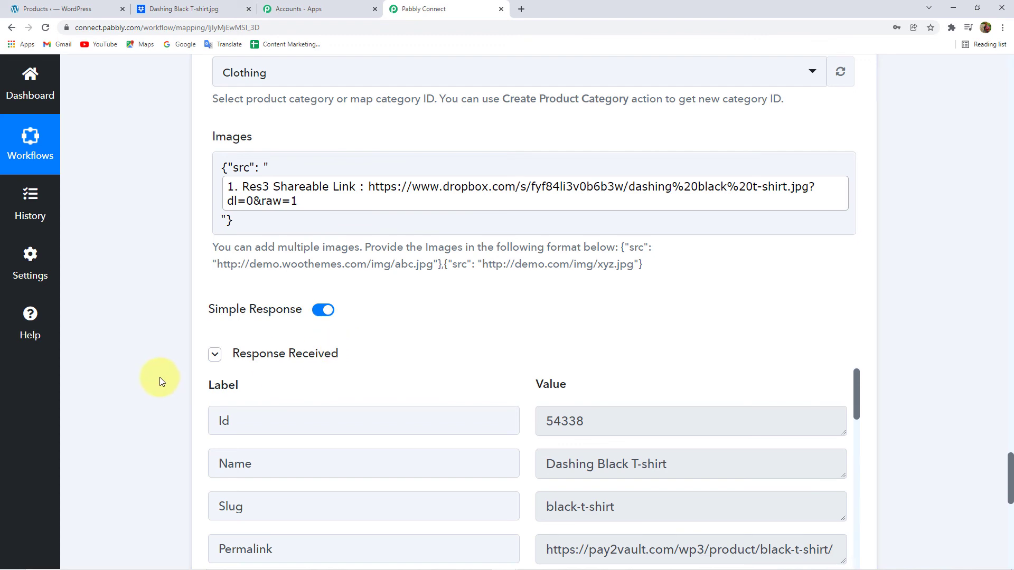
{"action": "scroll", "coordinate": [150, 371], "scroll_direction": "down", "scroll_amount": 3}
{"action": "scroll", "coordinate": [557, 405], "scroll_direction": "down", "scroll_amount": 3}
{"action": "scroll", "coordinate": [557, 406], "scroll_direction": "down", "scroll_amount": 20}
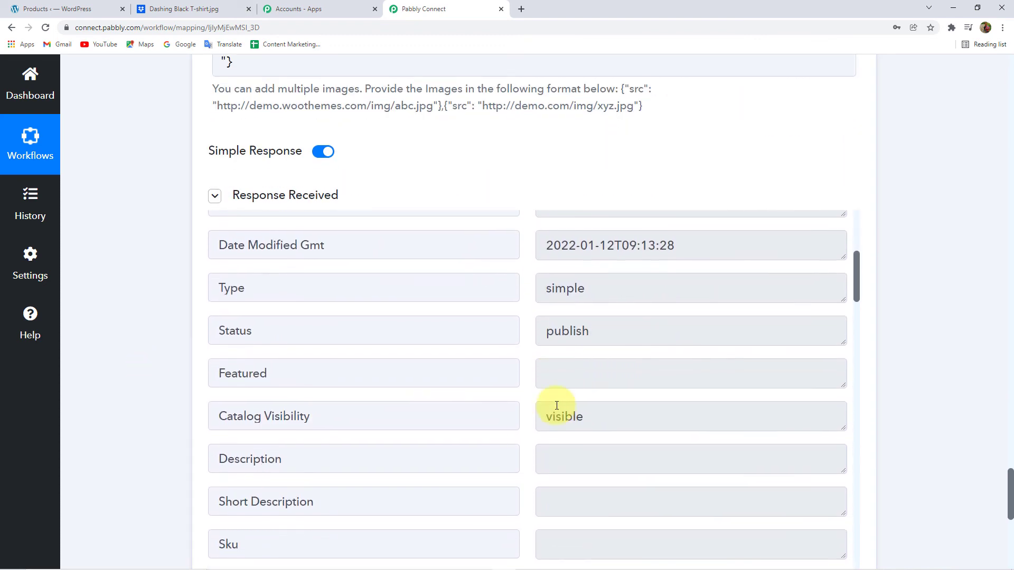
{"action": "scroll", "coordinate": [557, 404], "scroll_direction": "down", "scroll_amount": 20}
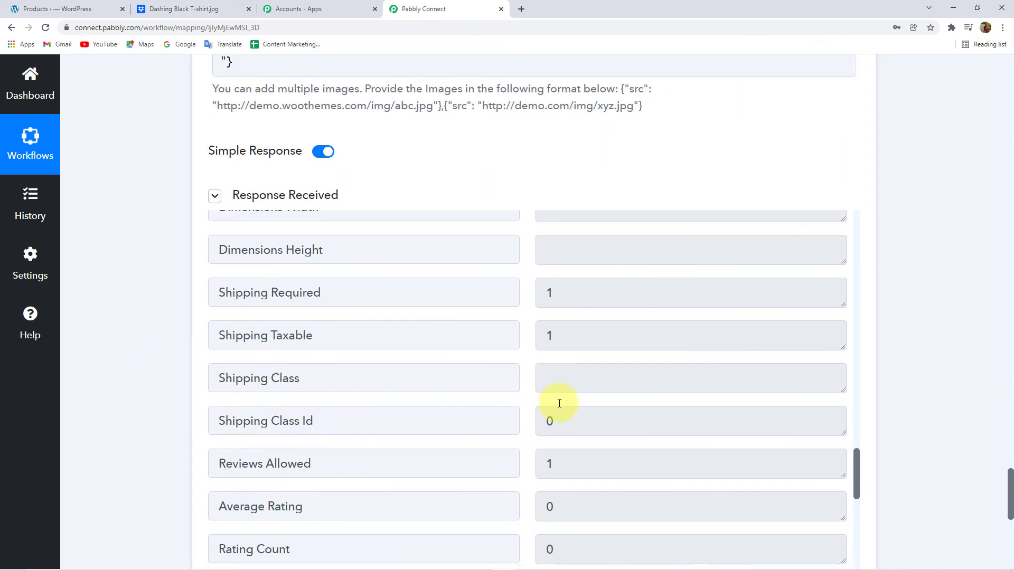
{"action": "scroll", "coordinate": [553, 402], "scroll_direction": "down", "scroll_amount": 5}
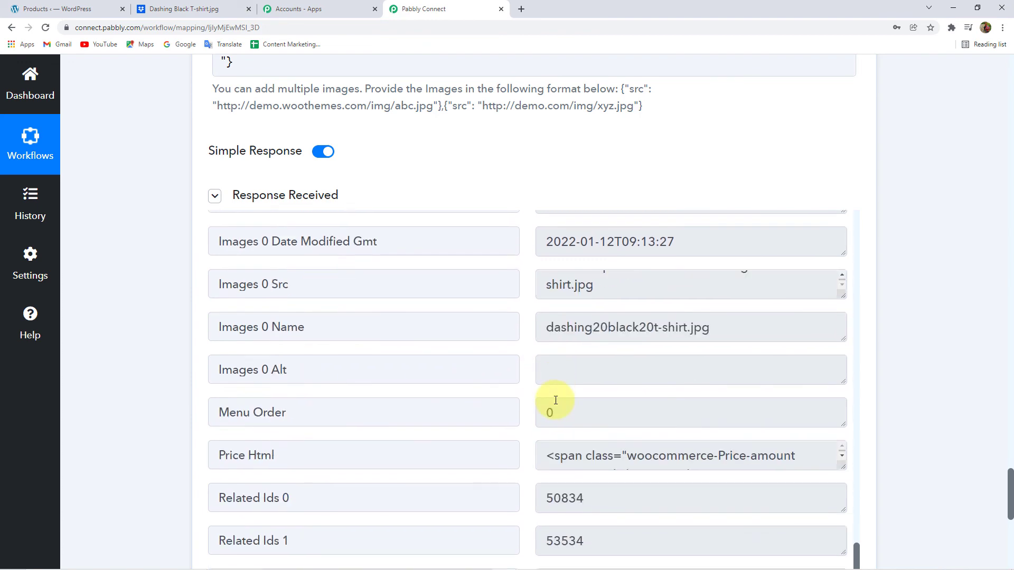
- Collapse and reopen the received response, returning to its first fields to check the product's Id, Name and Slug
{"action": "left_click", "coordinate": [317, 195]}
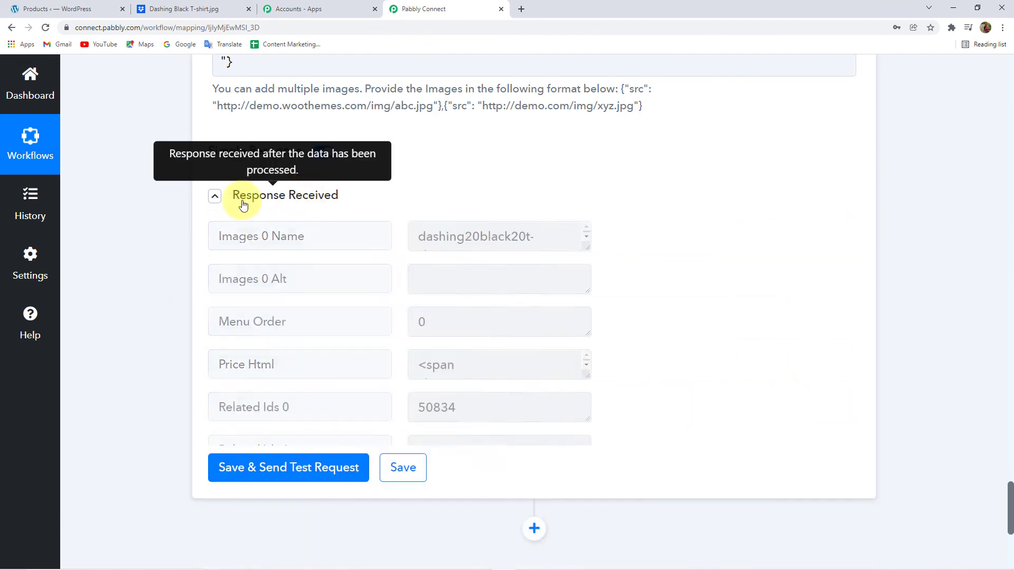
{"action": "scroll", "coordinate": [176, 224], "scroll_direction": "up", "scroll_amount": 3}
{"action": "left_click", "coordinate": [265, 356]}
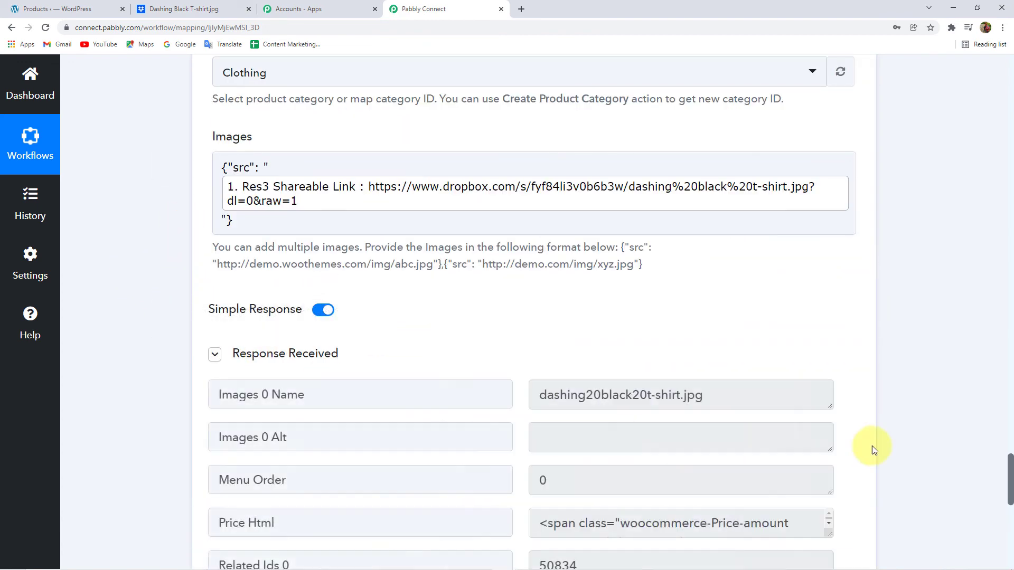
{"action": "scroll", "coordinate": [815, 474], "scroll_direction": "up", "scroll_amount": 5}
{"action": "scroll", "coordinate": [803, 467], "scroll_direction": "up", "scroll_amount": 10}
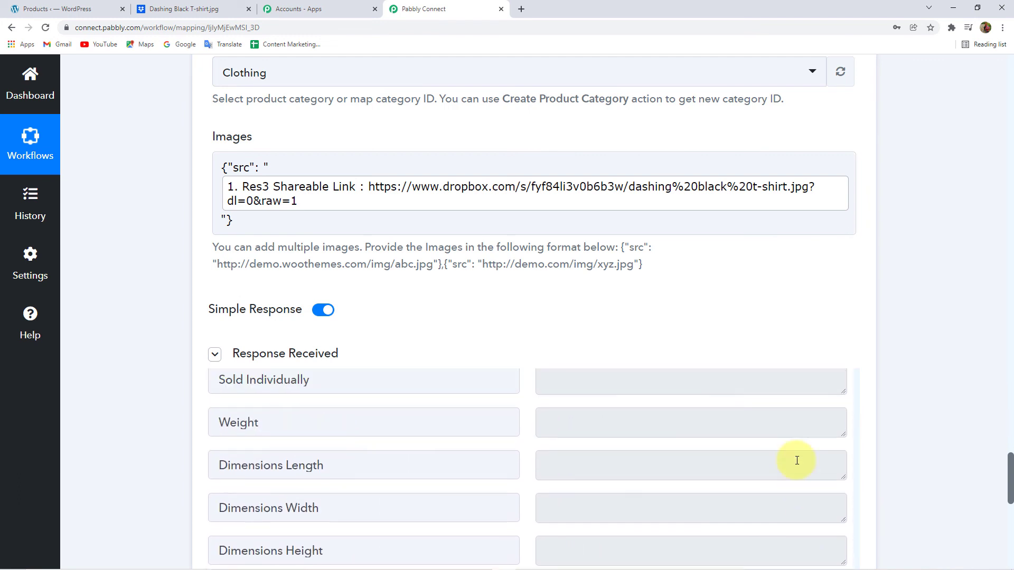
{"action": "left_click_drag", "start_coordinate": [856, 525], "coordinate": [858, 385]}
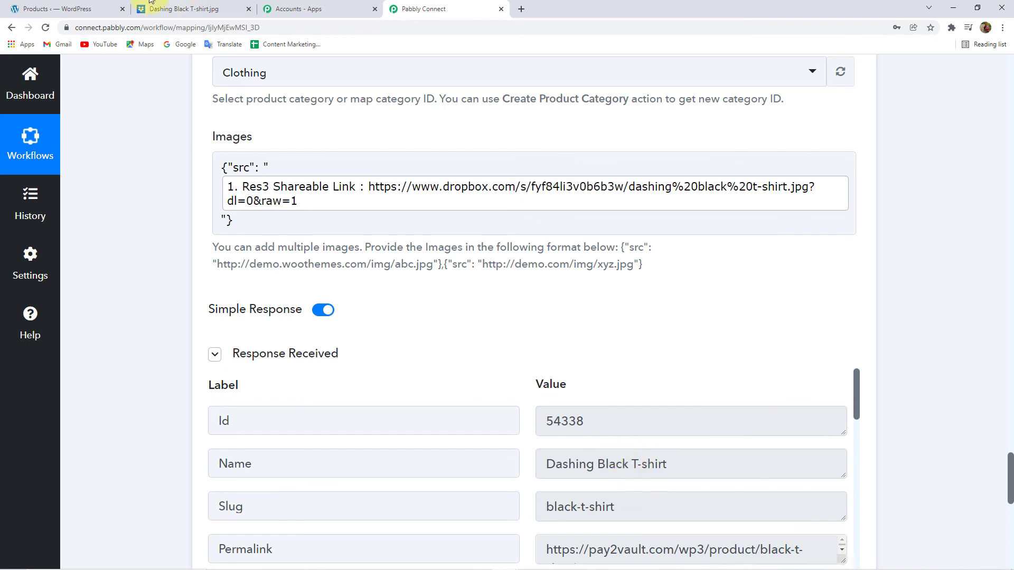
- Refresh the WordPress Products list and check it for the Dashing Black T-shirt product
{"action": "left_click", "coordinate": [49, 9]}
{"action": "scroll", "coordinate": [382, 391], "scroll_direction": "down", "scroll_amount": 2}
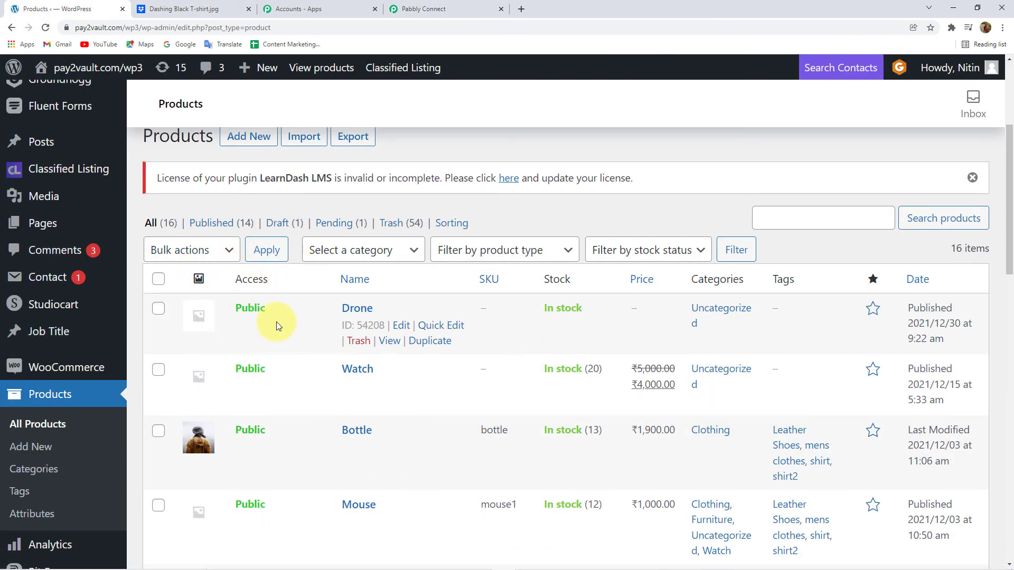
{"action": "scroll", "coordinate": [286, 306], "scroll_direction": "up", "scroll_amount": 4}
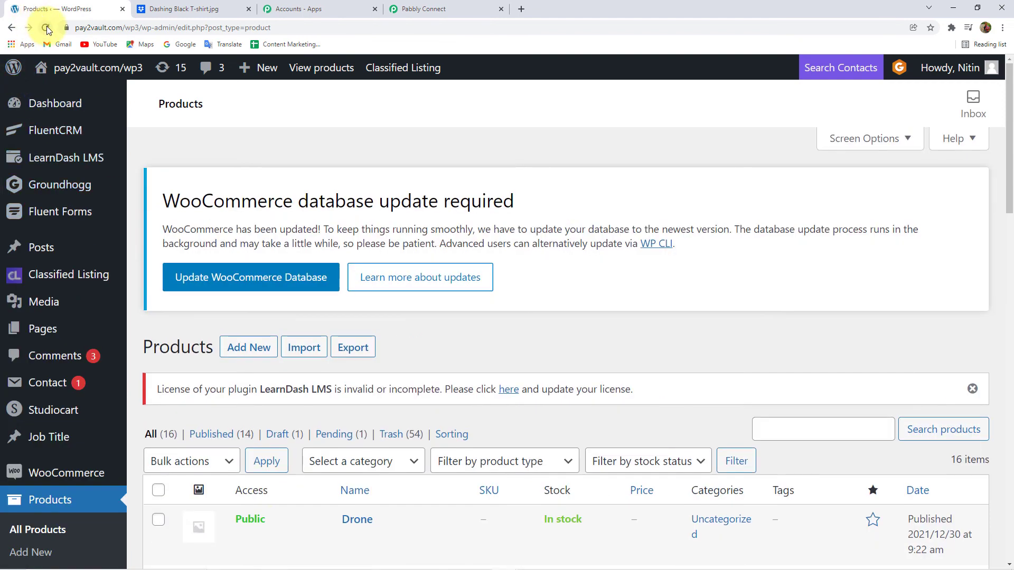
{"action": "left_click", "coordinate": [47, 28]}
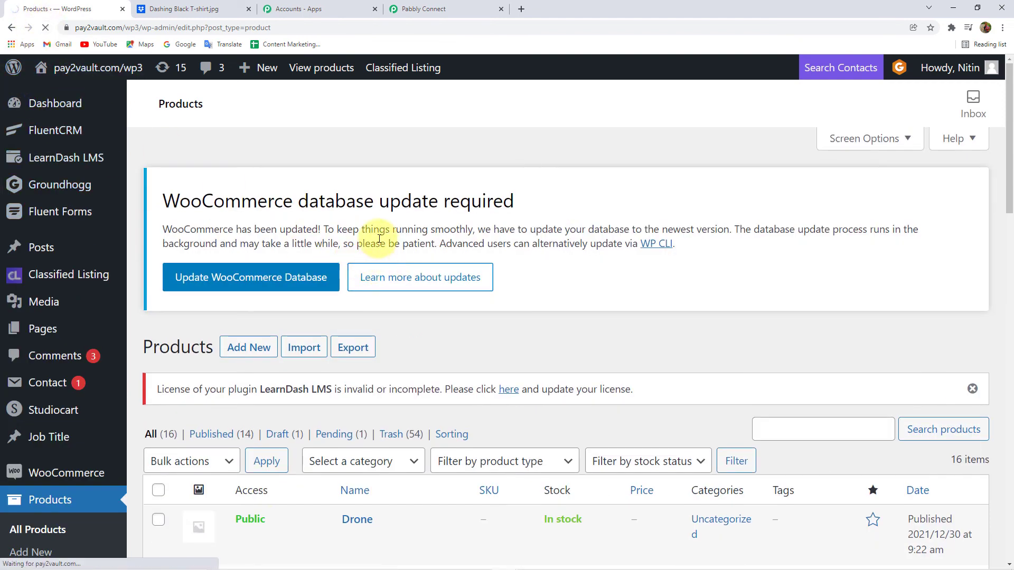
{"action": "scroll", "coordinate": [385, 278], "scroll_direction": "down", "scroll_amount": 5}
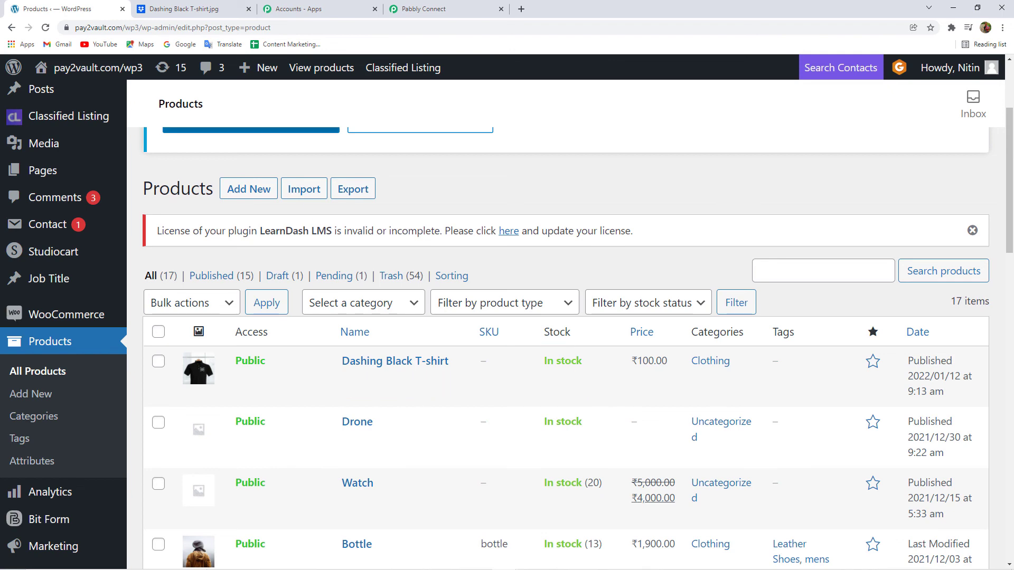
- Compare the Dashing Black T-shirt product with the image file in Dropbox's WooCommerce Products folder, then return to the Products list
{"action": "left_click", "coordinate": [195, 9]}
{"action": "left_click", "coordinate": [321, 291]}
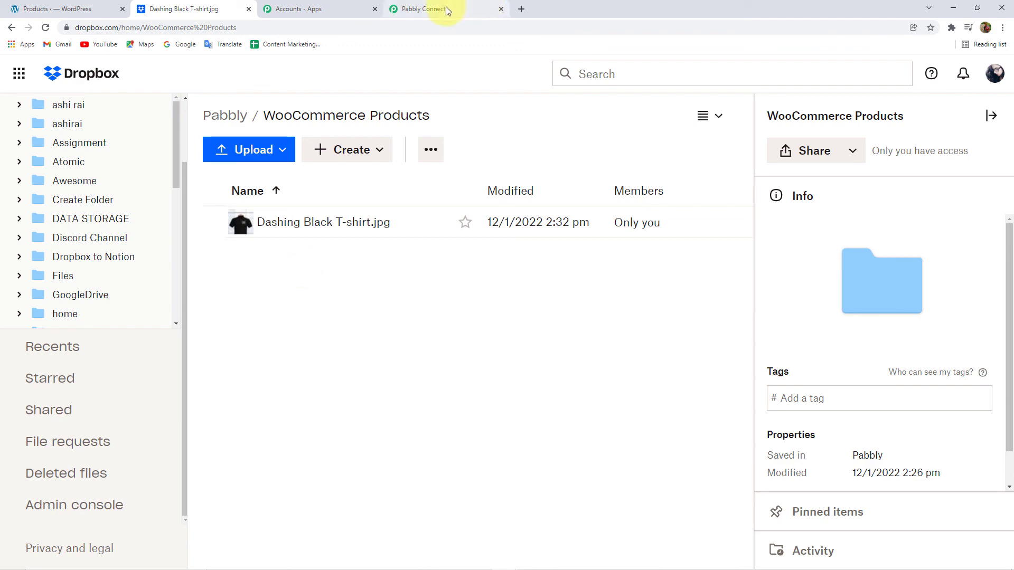
{"action": "left_click", "coordinate": [49, 9]}
{"action": "mouse_move", "coordinate": [452, 398]}
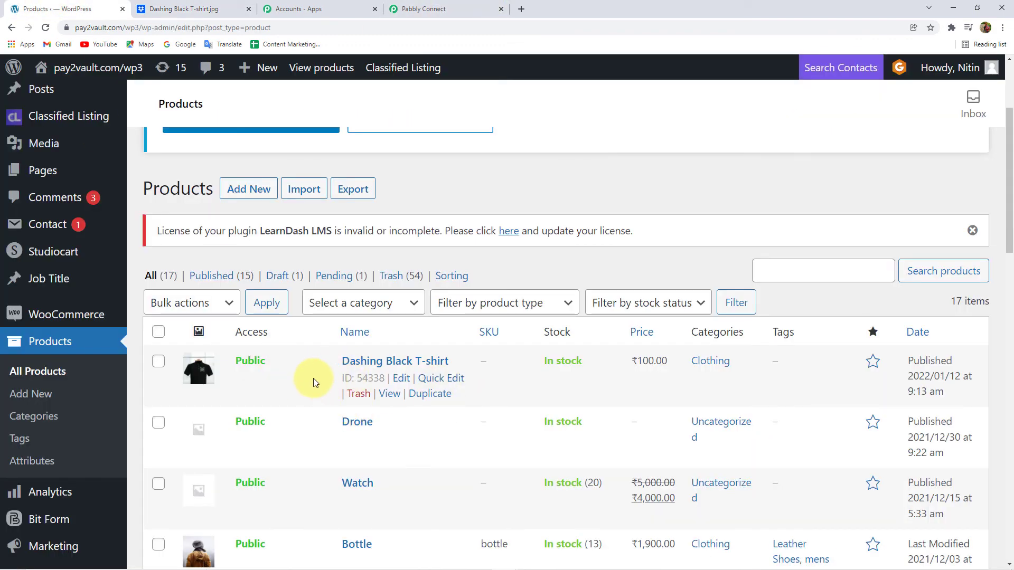
- View the Dashing Black T-shirt product page in the store and check its image, name, price and category
{"action": "left_click", "coordinate": [390, 395]}
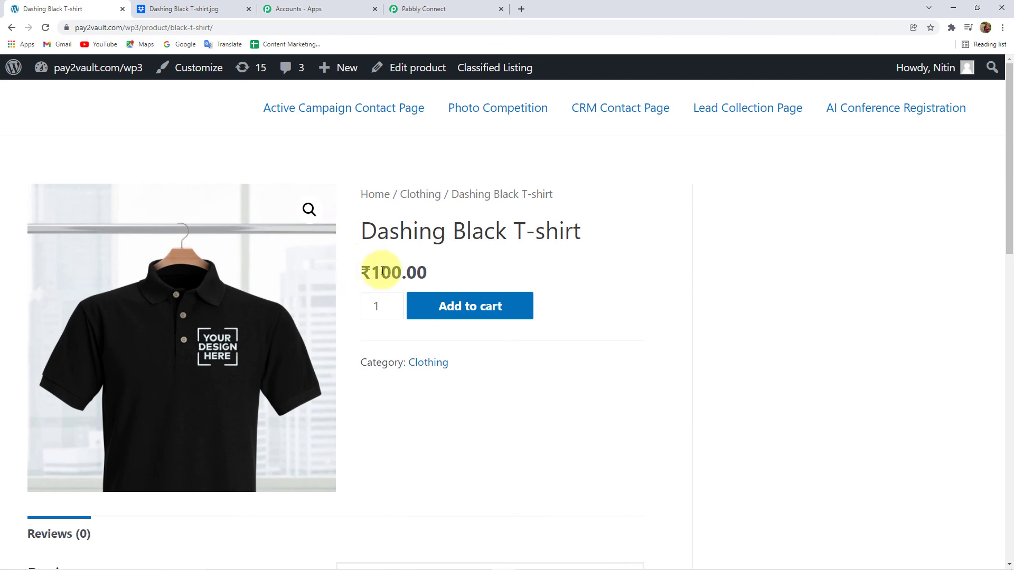
{"action": "left_click_drag", "start_coordinate": [374, 272], "coordinate": [421, 271]}
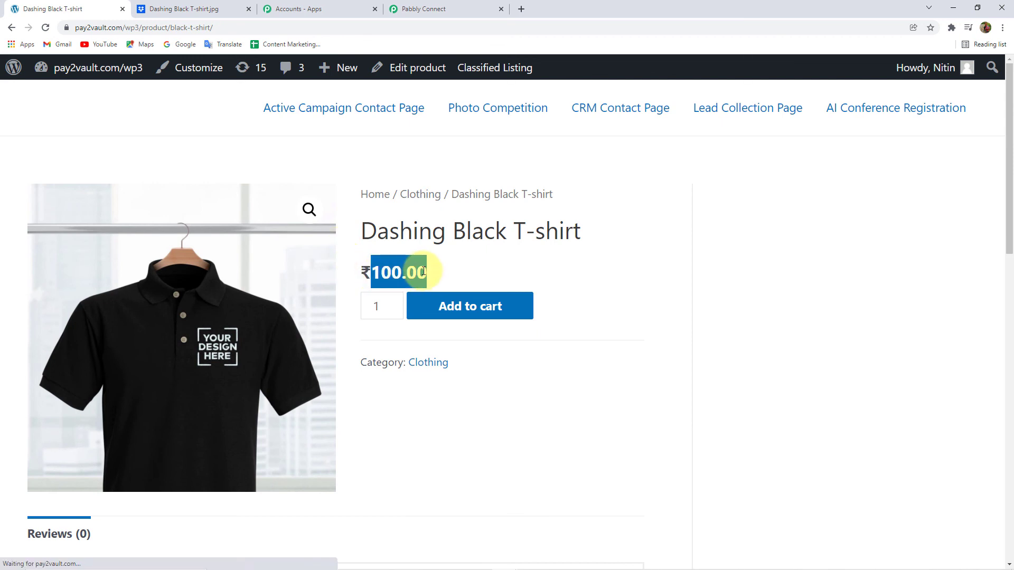
{"action": "left_click", "coordinate": [418, 267]}
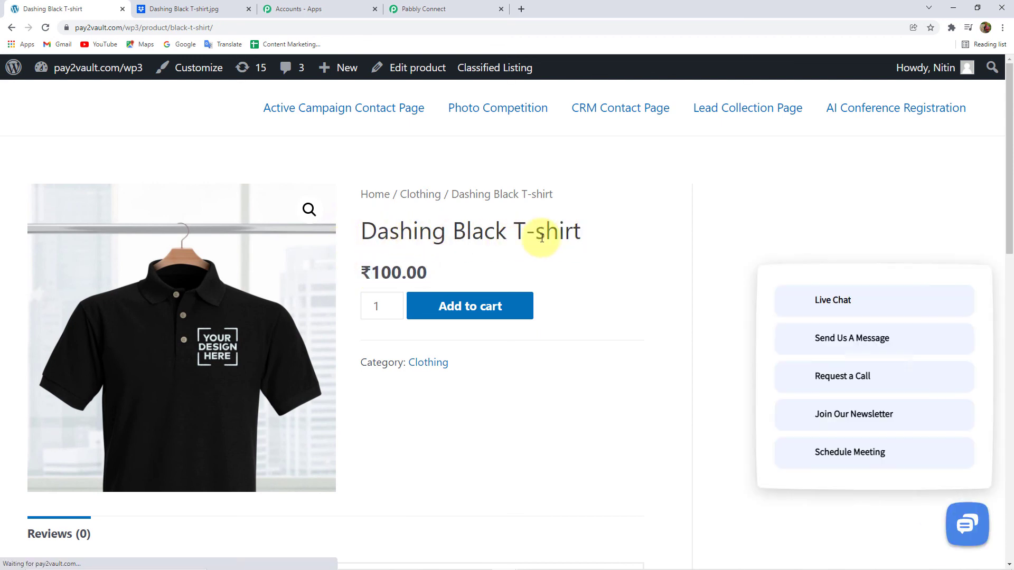
{"action": "scroll", "coordinate": [146, 304], "scroll_direction": "down", "scroll_amount": 2}
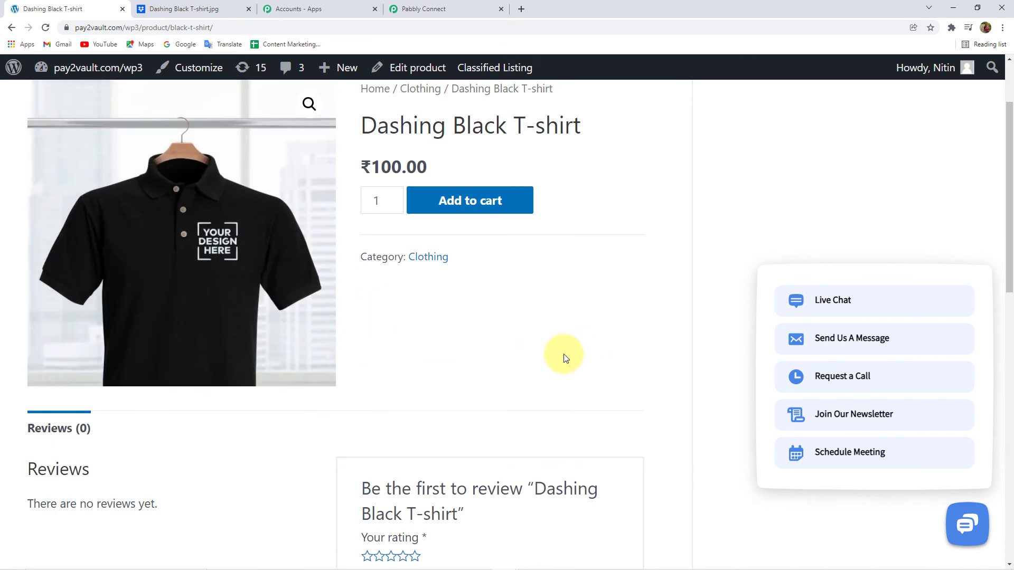
{"action": "scroll", "coordinate": [563, 357], "scroll_direction": "up", "scroll_amount": 2}
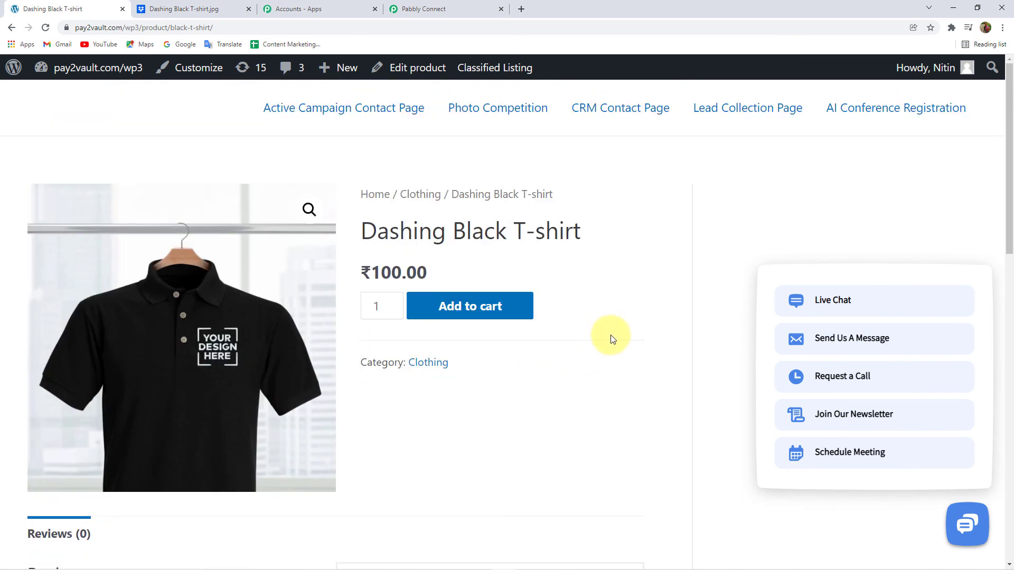
- Return to the Pabbly Connect workflow and collapse its WooCommerce, Text Formatter and Dropbox steps, saving the login offered by the browser
{"action": "left_click", "coordinate": [454, 4]}
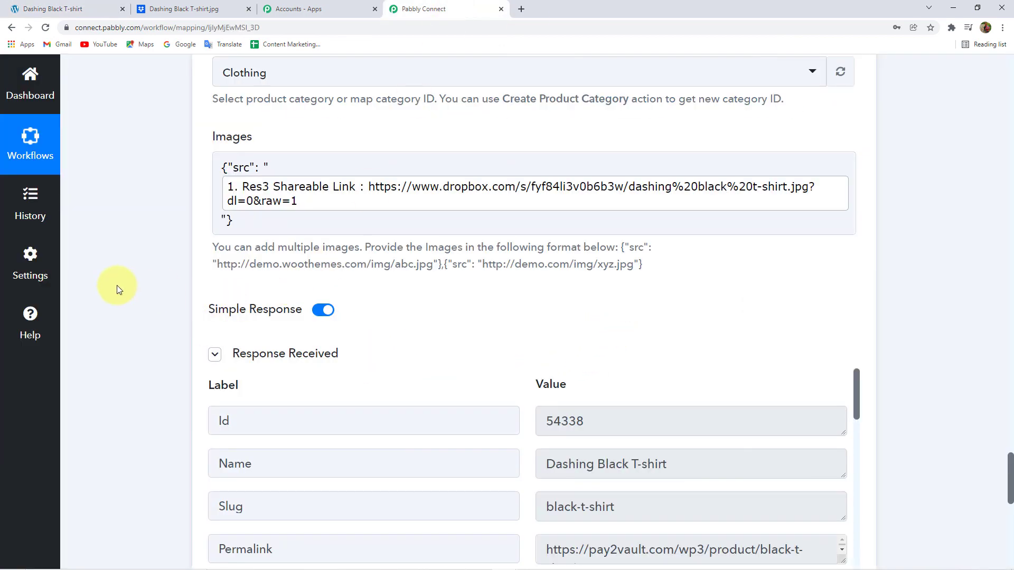
{"action": "scroll", "coordinate": [119, 285], "scroll_direction": "up", "scroll_amount": 20}
{"action": "scroll", "coordinate": [133, 280], "scroll_direction": "up", "scroll_amount": 14}
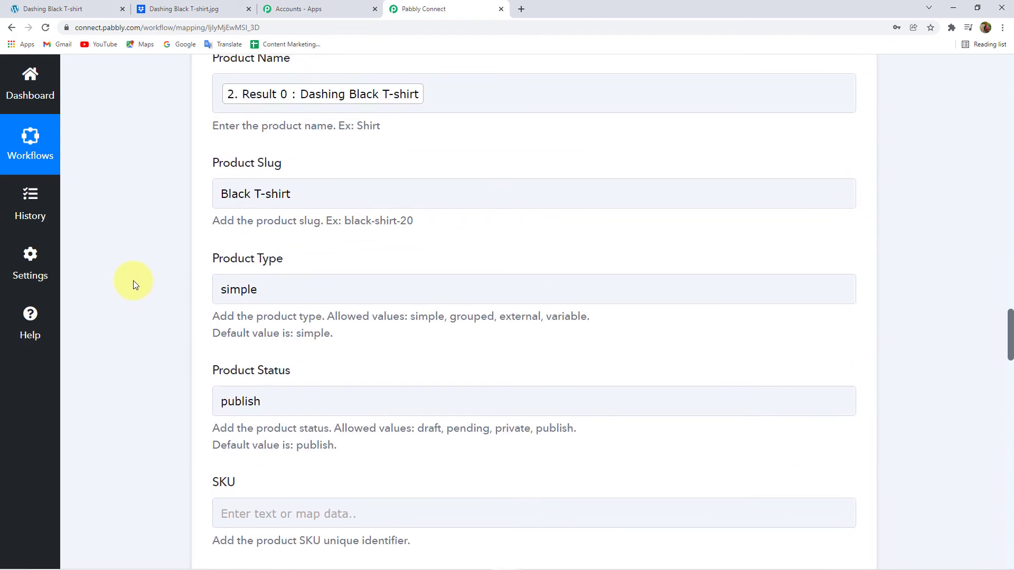
{"action": "scroll", "coordinate": [189, 245], "scroll_direction": "up", "scroll_amount": 15}
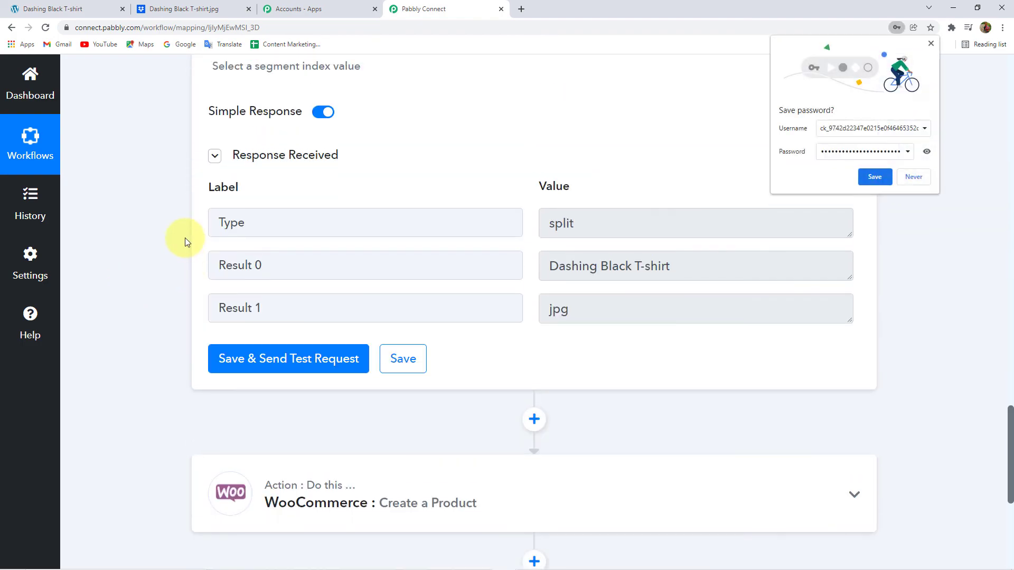
{"action": "left_click", "coordinate": [354, 132]}
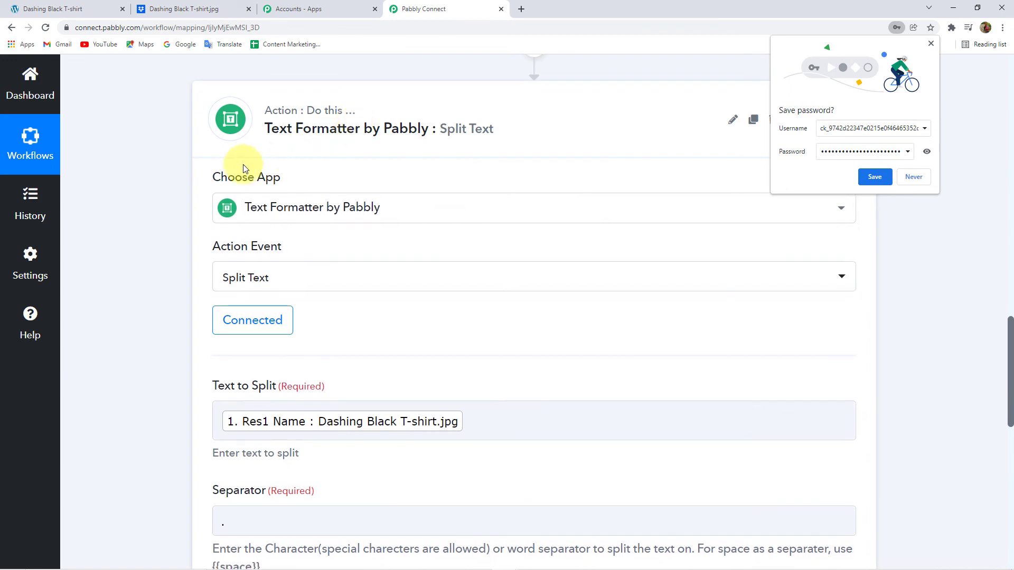
{"action": "left_click", "coordinate": [874, 177]}
{"action": "scroll", "coordinate": [641, 199], "scroll_direction": "up", "scroll_amount": 20}
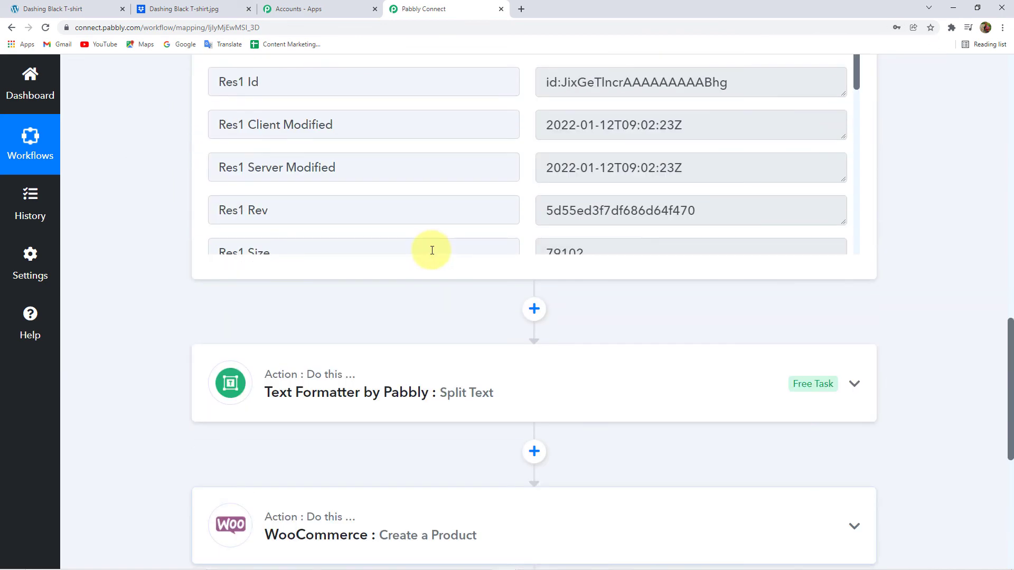
{"action": "left_click", "coordinate": [336, 289]}
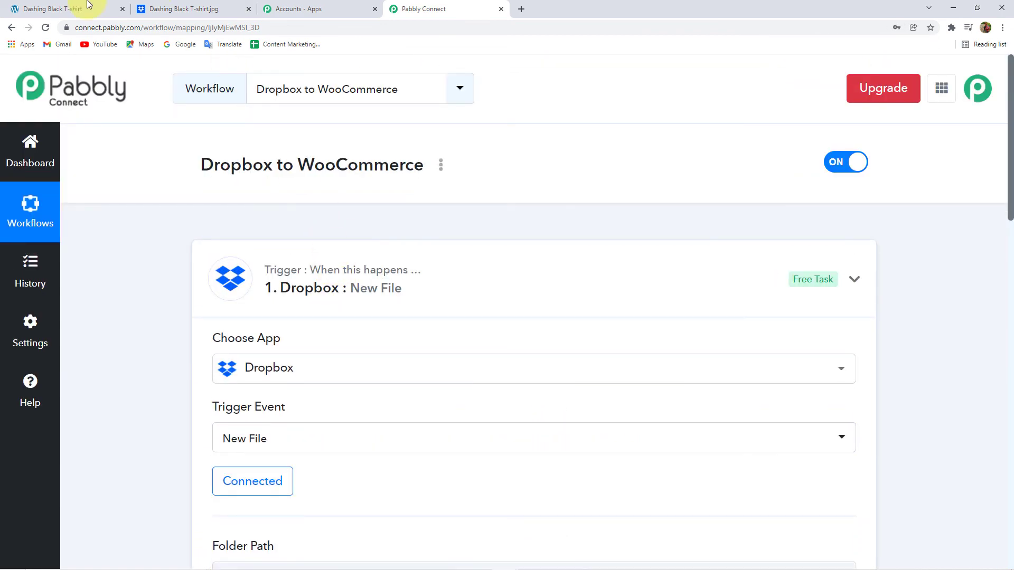
{"action": "scroll", "coordinate": [358, 331], "scroll_direction": "down", "scroll_amount": 2}
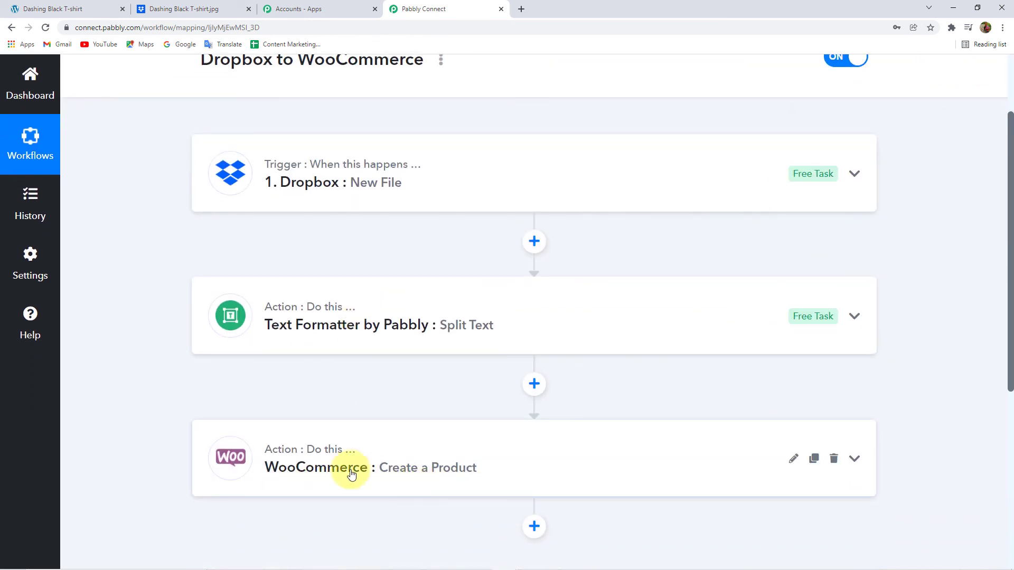
{"action": "mouse_move", "coordinate": [288, 453]}
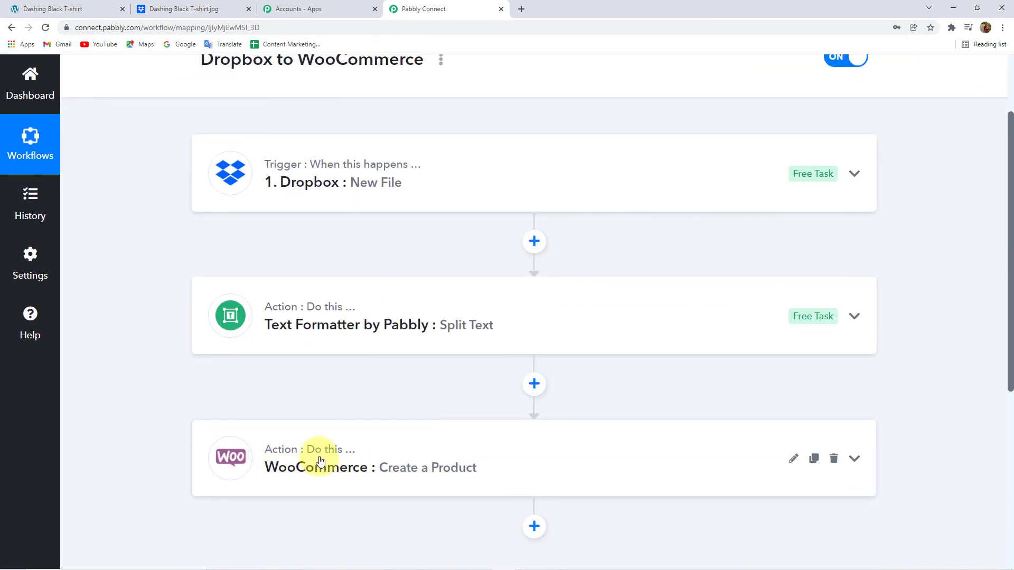
{"action": "scroll", "coordinate": [320, 463], "scroll_direction": "up", "scroll_amount": 2}
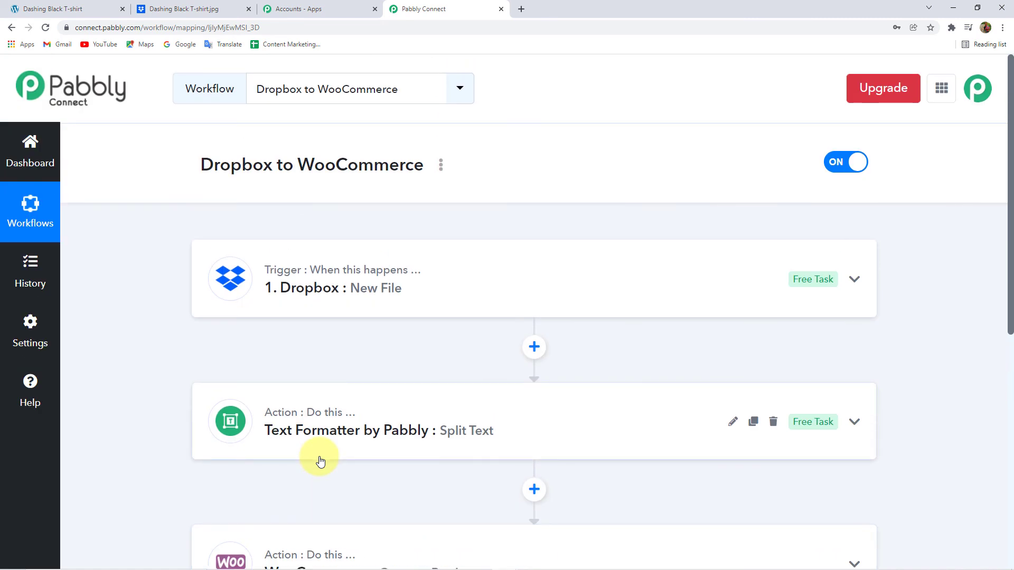